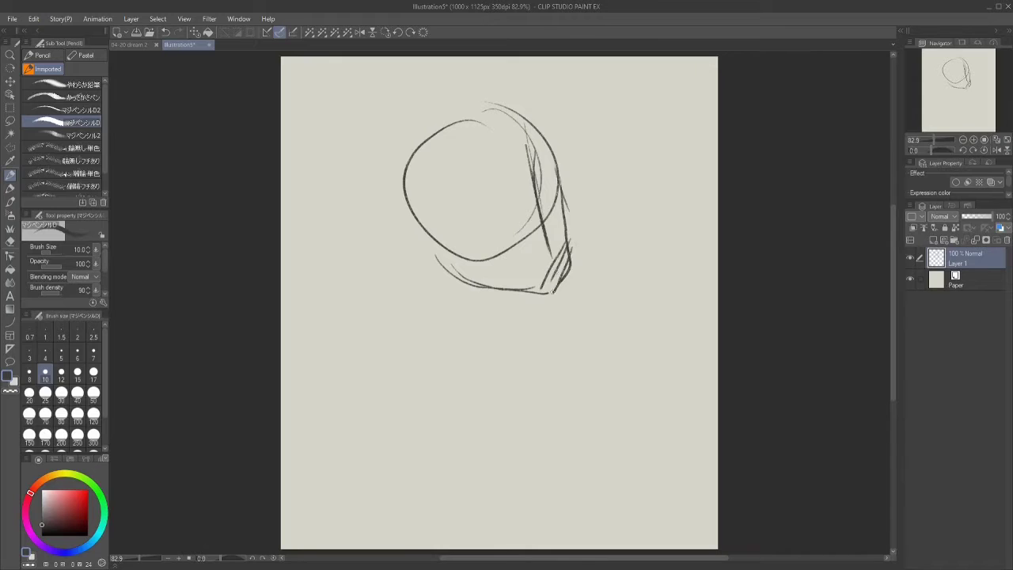
# Clear the existing rough head sketch from the layer.
pyautogui.moveTo(538, 226); pyautogui.dragTo(554, 293)
pyautogui.moveTo(447, 234); pyautogui.dragTo(419, 265)
pyautogui.press('Delete')
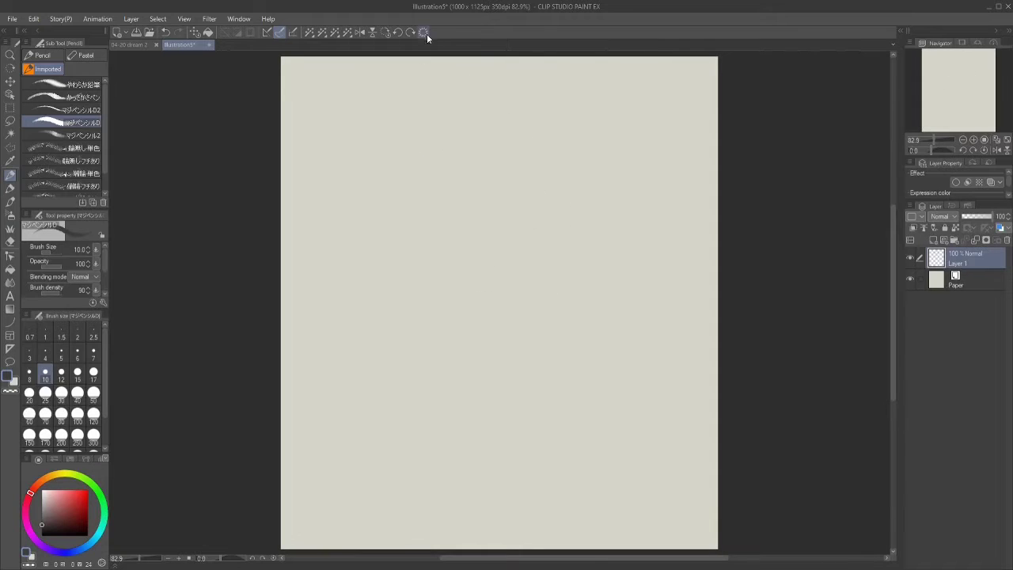
pyautogui.moveTo(475, 152); pyautogui.dragTo(499, 250)
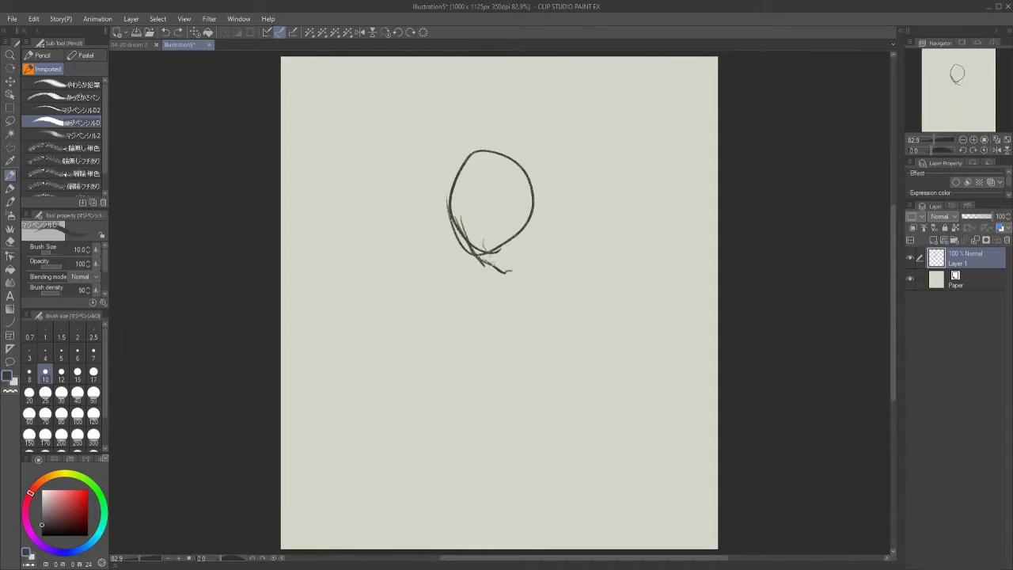
pyautogui.moveTo(532, 198); pyautogui.dragTo(513, 269)
pyautogui.moveTo(455, 225); pyautogui.dragTo(526, 207)
pyautogui.moveTo(447, 136)
pyautogui.mouseDown()
pyautogui.moveTo(491, 146)
pyautogui.moveTo(407, 229)
pyautogui.moveTo(439, 250)
pyautogui.mouseUp()
pyautogui.moveTo(498, 146); pyautogui.dragTo(546, 225)
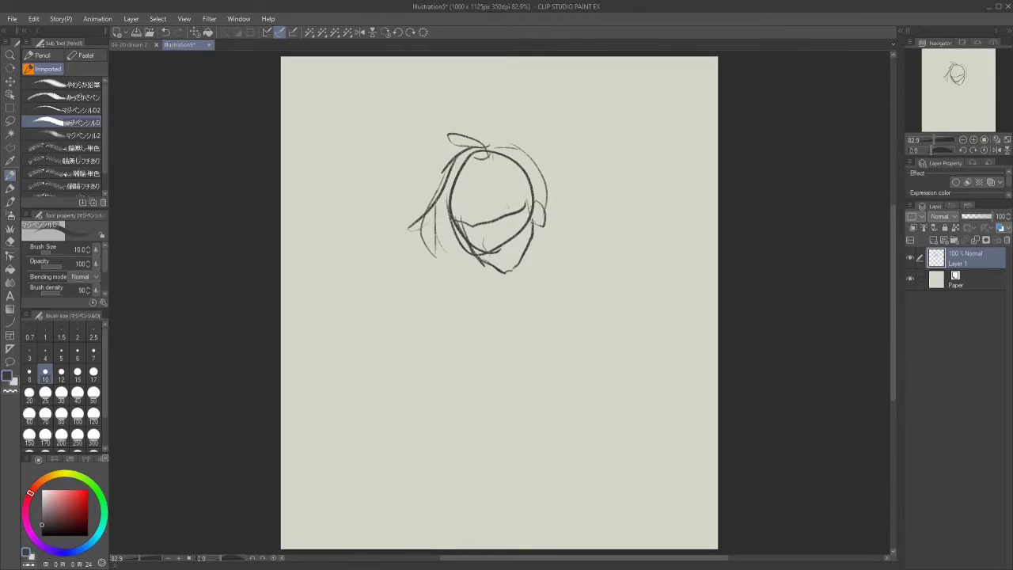
pyautogui.moveTo(484, 175); pyautogui.dragTo(475, 225)
pyautogui.moveTo(534, 163); pyautogui.dragTo(545, 215)
pyautogui.click(422, 32)
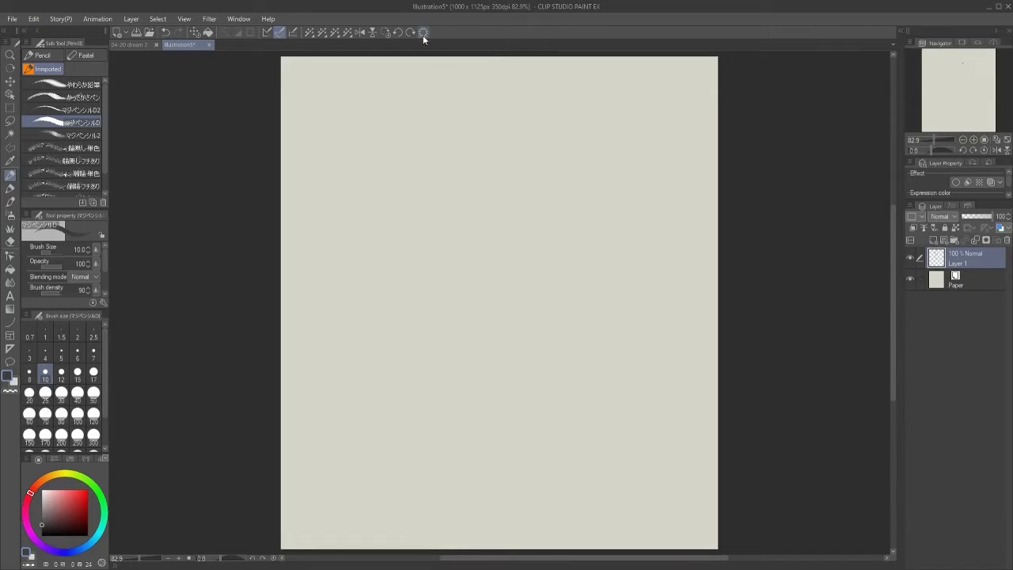
pyautogui.moveTo(413, 171); pyautogui.dragTo(524, 152)
pyautogui.click(423, 32)
pyautogui.moveTo(432, 142); pyautogui.dragTo(534, 170)
pyautogui.moveTo(527, 133)
pyautogui.mouseDown()
pyautogui.moveTo(543, 177)
pyautogui.moveTo(521, 207)
pyautogui.mouseUp()
pyautogui.moveTo(433, 141); pyautogui.dragTo(429, 179)
pyautogui.click(422, 32)
# Sketch a large round head with a vertical centre line and a curved eye line in the canvas's upper part.
pyautogui.moveTo(425, 102)
pyautogui.mouseDown()
pyautogui.moveTo(502, 214)
pyautogui.moveTo(390, 158)
pyautogui.mouseUp()
pyautogui.moveTo(459, 99); pyautogui.dragTo(445, 223)
pyautogui.moveTo(405, 180); pyautogui.dragTo(505, 208)
pyautogui.moveTo(482, 107); pyautogui.dragTo(399, 226)
pyautogui.moveTo(399, 226); pyautogui.dragTo(518, 151)
# Sketch the neck, both shoulders and a boxy torso below the head.
pyautogui.moveTo(423, 252)
pyautogui.mouseDown()
pyautogui.moveTo(372, 305)
pyautogui.moveTo(420, 254)
pyautogui.mouseUp()
pyautogui.moveTo(427, 256); pyautogui.dragTo(533, 299)
pyautogui.moveTo(367, 289); pyautogui.dragTo(400, 370)
pyautogui.moveTo(373, 304); pyautogui.dragTo(418, 257)
pyautogui.moveTo(377, 321); pyautogui.dragTo(525, 394)
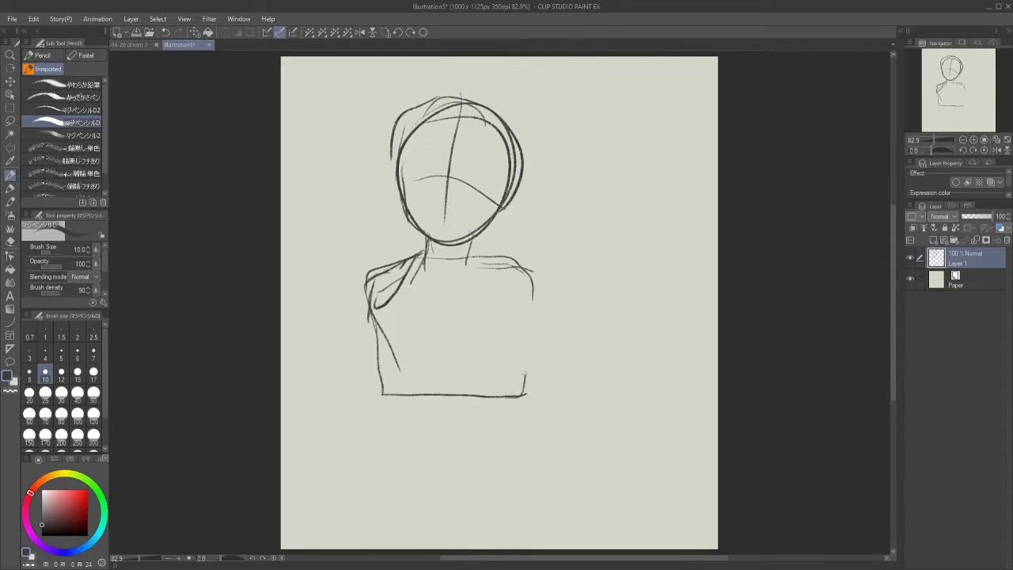
pyautogui.moveTo(538, 289); pyautogui.dragTo(527, 377)
# Sketch both upper arms sloping down from the shoulders and a raised forearm on the canvas's right side.
pyautogui.moveTo(519, 259); pyautogui.dragTo(599, 364)
pyautogui.moveTo(373, 277); pyautogui.dragTo(333, 399)
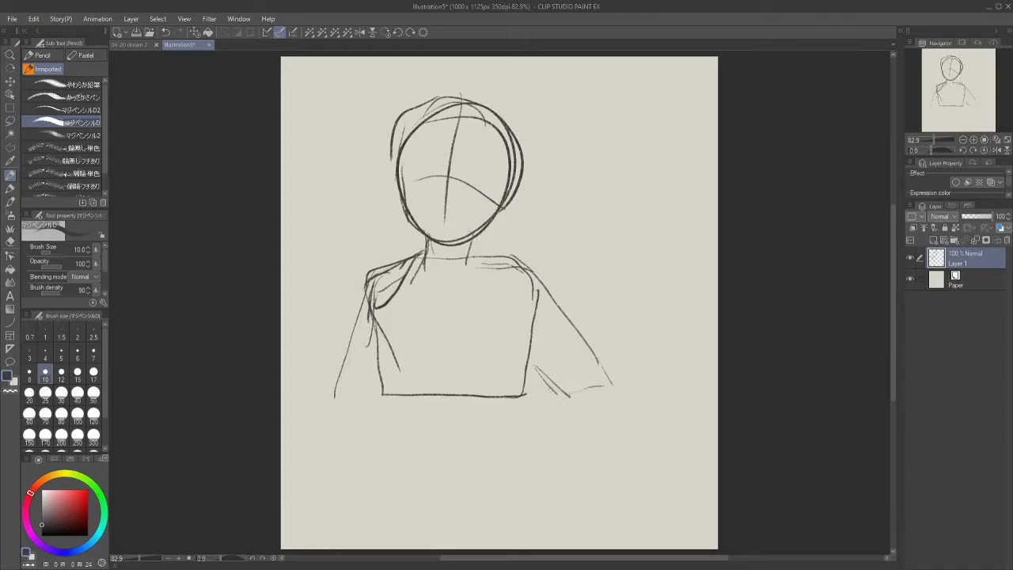
pyautogui.moveTo(598, 303); pyautogui.dragTo(553, 391)
pyautogui.moveTo(625, 264); pyautogui.dragTo(611, 388)
pyautogui.moveTo(620, 353); pyautogui.dragTo(550, 387)
# Sketch the raised hand with curled fingers and the loose sleeve opening below its wrist.
pyautogui.moveTo(614, 244); pyautogui.dragTo(618, 262)
pyautogui.moveTo(634, 206); pyautogui.dragTo(636, 236)
pyautogui.moveTo(647, 203); pyautogui.dragTo(648, 239)
pyautogui.moveTo(662, 206); pyautogui.dragTo(671, 239)
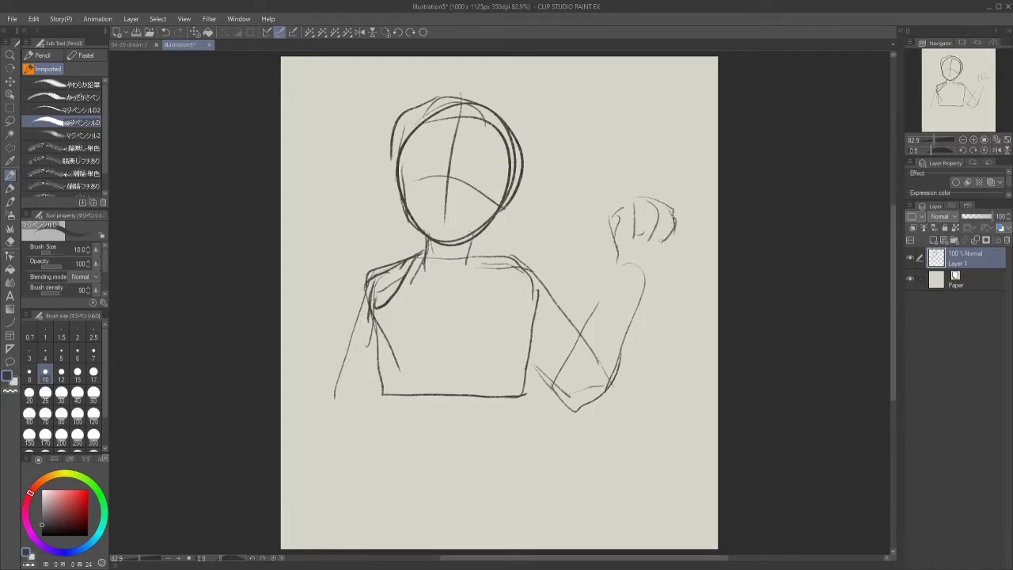
pyautogui.moveTo(610, 267); pyautogui.dragTo(666, 313)
pyautogui.moveTo(665, 321); pyautogui.dragTo(650, 350)
# Sketch the lowered arm's sleeve hem and a waistband strip under the torso.
pyautogui.moveTo(331, 406); pyautogui.dragTo(380, 408)
pyautogui.moveTo(383, 400); pyautogui.dragTo(543, 435)
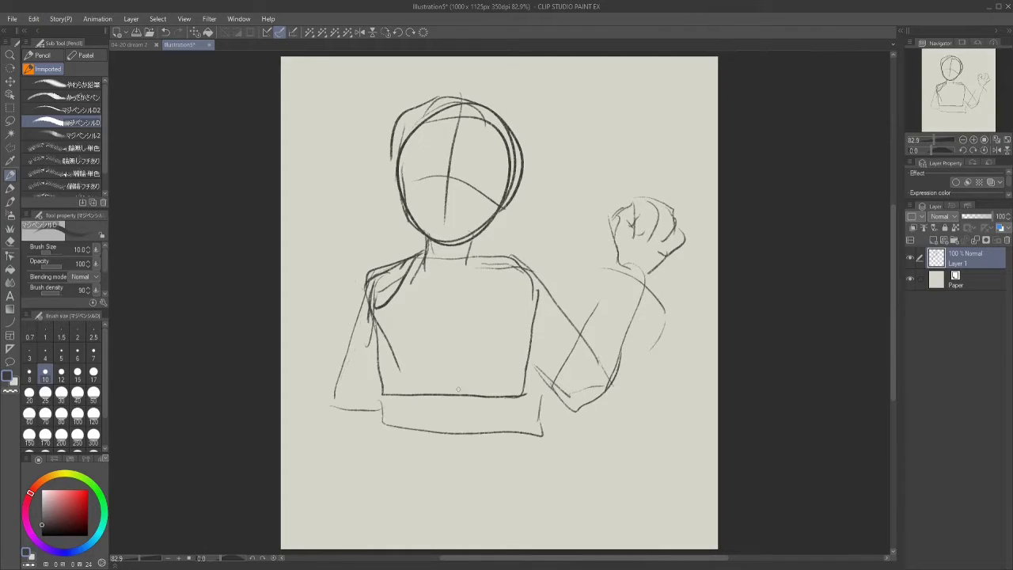
pyautogui.moveTo(440, 400); pyautogui.dragTo(443, 431)
pyautogui.moveTo(407, 396); pyautogui.dragTo(546, 366)
pyautogui.hotkey('ctrl', 'z')
pyautogui.hotkey('ctrl', 'z')
# Sketch a V-shaped sailor collar from both shoulders to a point at mid-chest.
pyautogui.moveTo(413, 255); pyautogui.dragTo(459, 349)
pyautogui.moveTo(494, 262); pyautogui.dragTo(461, 351)
pyautogui.moveTo(372, 296); pyautogui.dragTo(457, 348)
pyautogui.moveTo(364, 275); pyautogui.dragTo(414, 254)
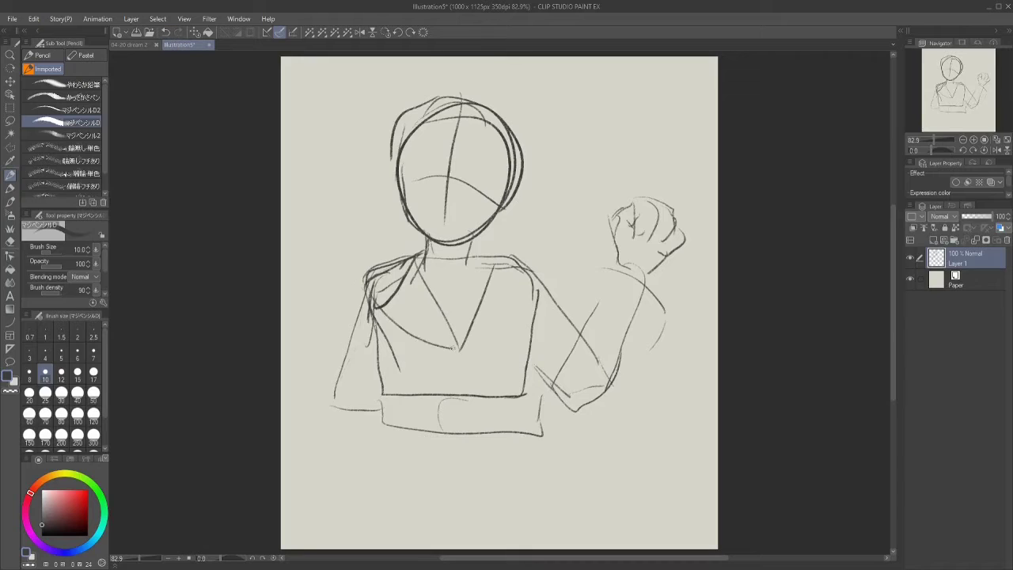
pyautogui.moveTo(461, 351); pyautogui.dragTo(538, 270)
# Sketch two round eyes on the face's horizontal guideline.
pyautogui.moveTo(472, 162); pyautogui.dragTo(465, 177)
pyautogui.moveTo(432, 166)
pyautogui.mouseDown()
pyautogui.moveTo(405, 168)
pyautogui.moveTo(416, 188)
pyautogui.mouseUp()
pyautogui.moveTo(492, 166); pyautogui.dragTo(461, 190)
# Sketch the bobbed side hair, fringe and side tuft around the head, and firm up the jawline.
pyautogui.moveTo(388, 158); pyautogui.dragTo(378, 230)
pyautogui.moveTo(381, 223); pyautogui.dragTo(420, 237)
pyautogui.moveTo(514, 130); pyautogui.dragTo(538, 229)
pyautogui.moveTo(459, 99); pyautogui.dragTo(436, 170)
pyautogui.moveTo(475, 123); pyautogui.dragTo(506, 181)
pyautogui.moveTo(396, 103); pyautogui.dragTo(375, 170)
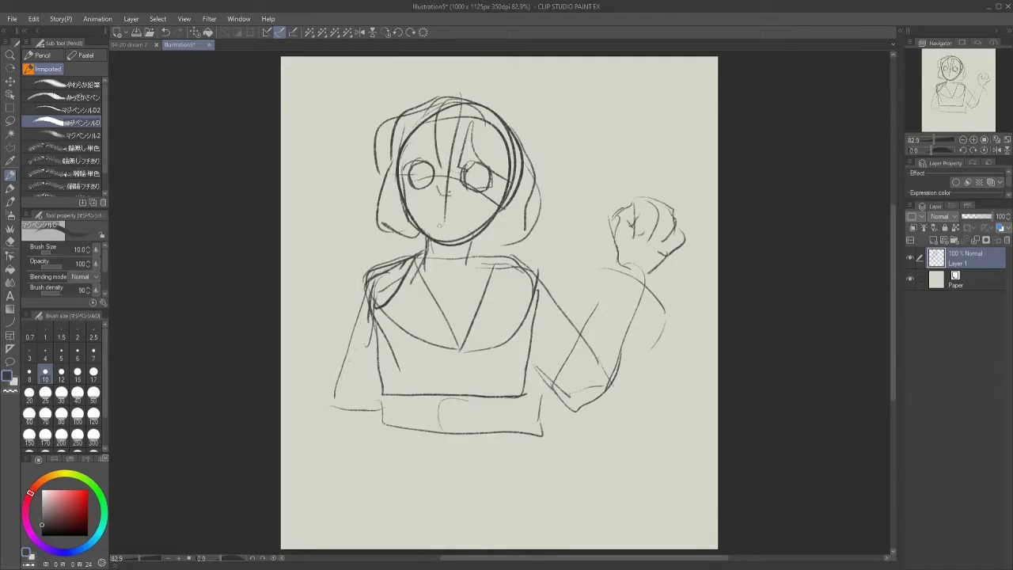
pyautogui.moveTo(405, 207); pyautogui.dragTo(448, 247)
pyautogui.moveTo(439, 242); pyautogui.dragTo(497, 207)
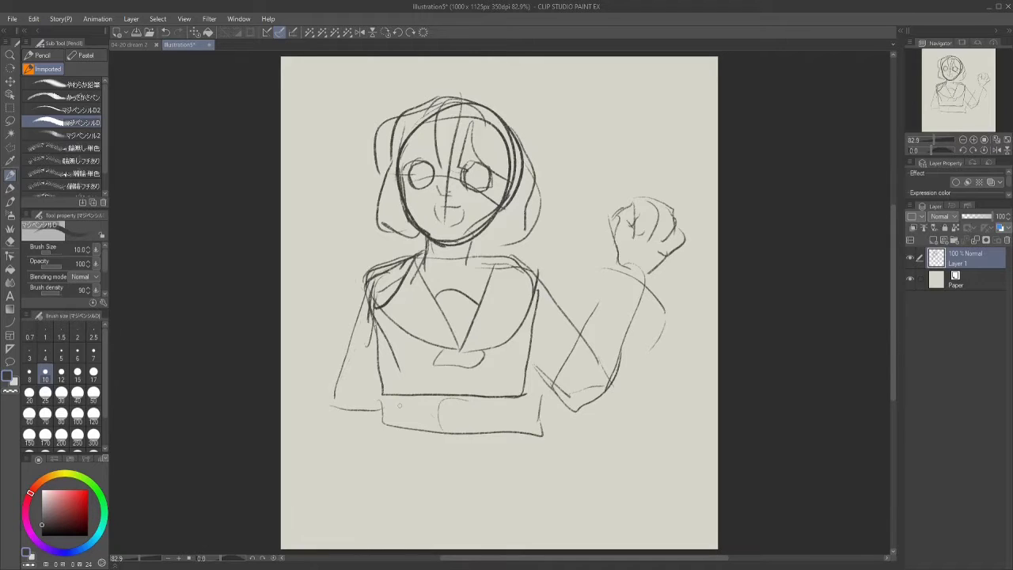
# Lower the rough sketch layer's opacity to 24% and add a new layer above it.
pyautogui.moveTo(991, 217); pyautogui.dragTo(969, 216)
pyautogui.click(933, 240)
pyautogui.click(989, 149)
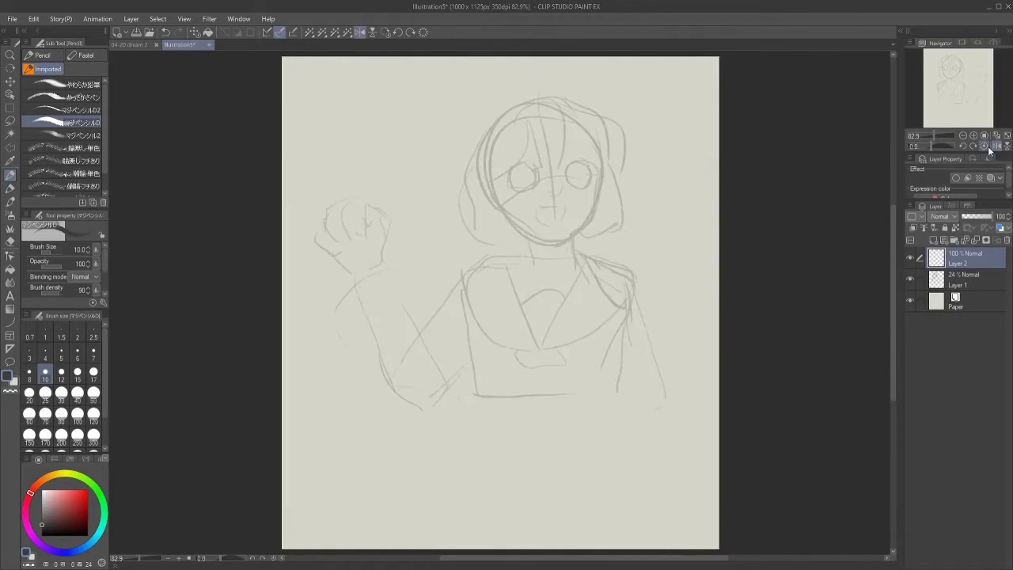
pyautogui.press('h')
# Outline the crown, side tuft and fringe of the hair on Layer 2 with brush size 8.
pyautogui.click(30, 372)
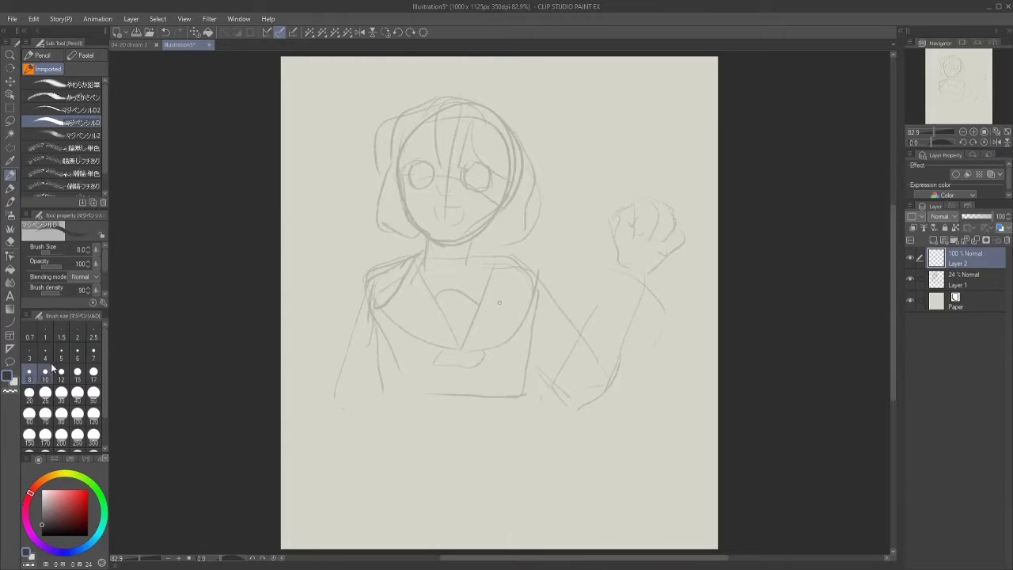
pyautogui.click(997, 141)
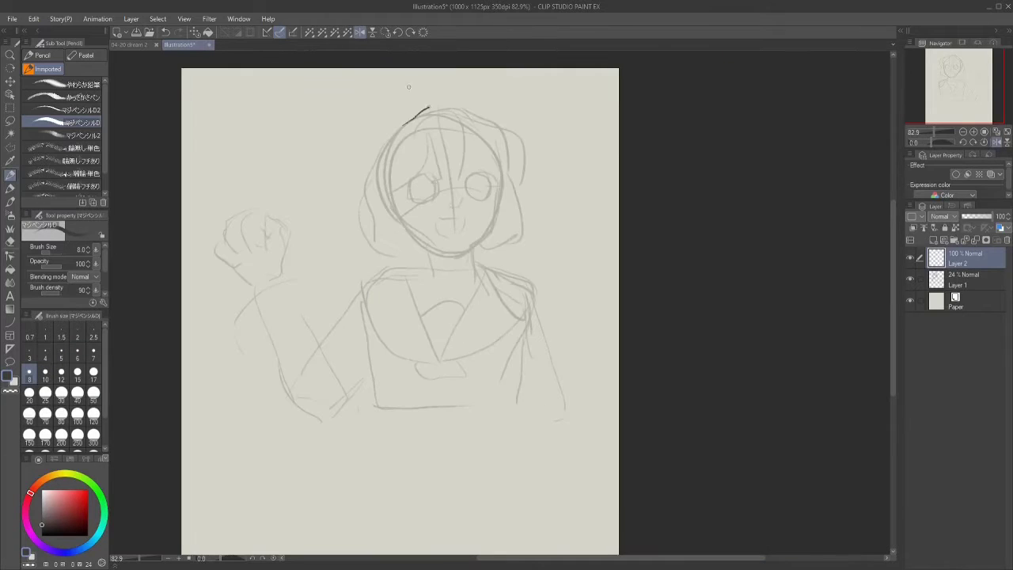
pyautogui.press('h')
pyautogui.hotkey('ctrl', 'z')
pyautogui.moveTo(566, 108)
pyautogui.mouseDown()
pyautogui.moveTo(529, 113)
pyautogui.moveTo(497, 169)
pyautogui.mouseUp()
pyautogui.hotkey('ctrl', 'z')
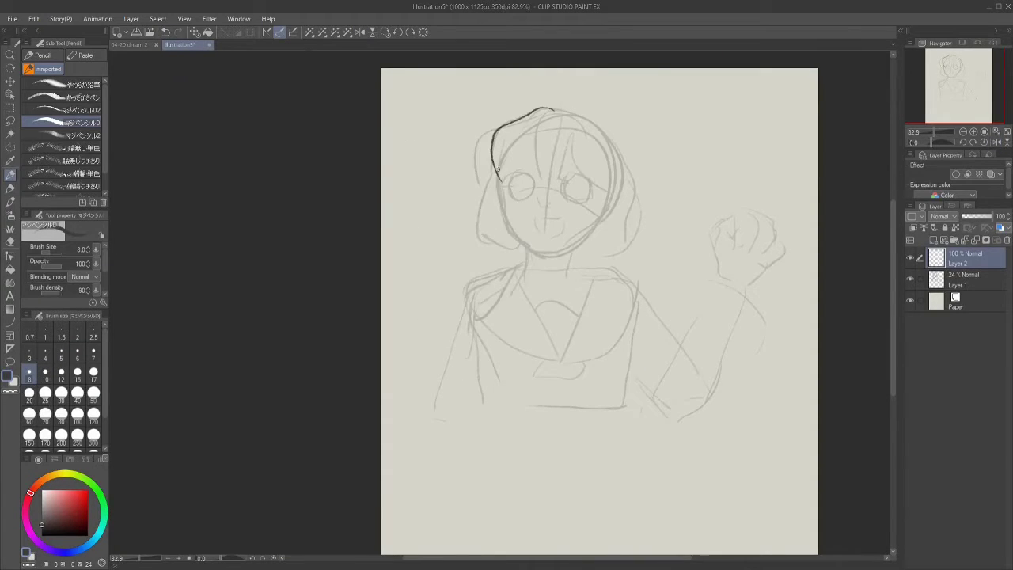
pyautogui.hotkey('ctrl', 'z')
pyautogui.moveTo(500, 131); pyautogui.dragTo(518, 185)
pyautogui.hotkey('ctrl', 'z')
pyautogui.moveTo(547, 106); pyautogui.dragTo(523, 183)
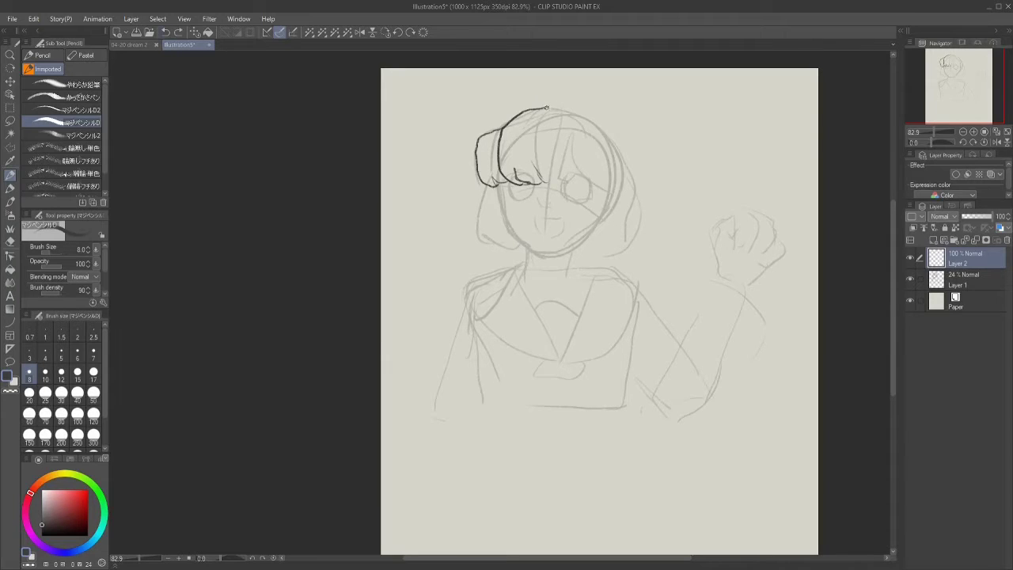
pyautogui.moveTo(546, 108); pyautogui.dragTo(617, 166)
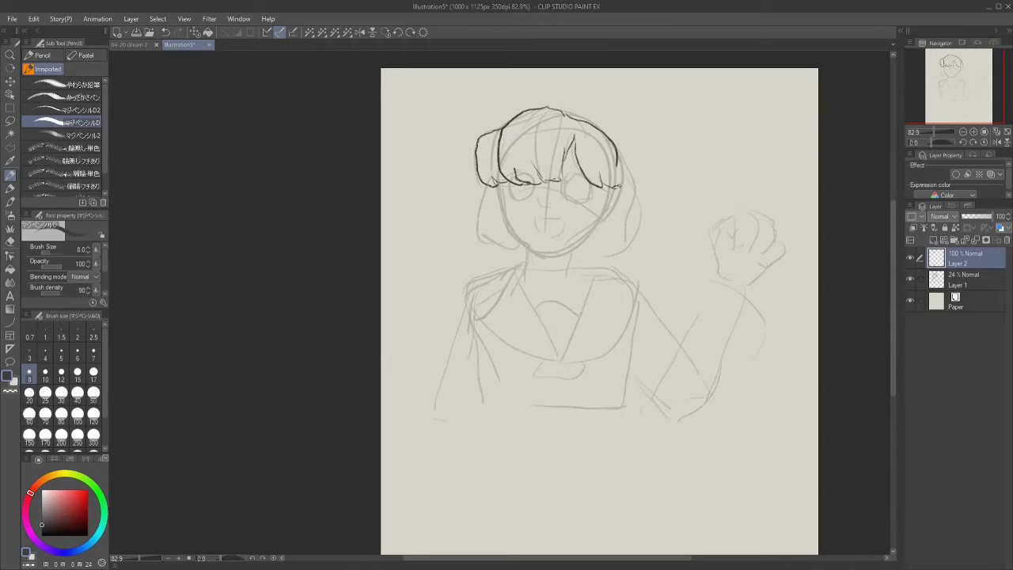
pyautogui.scroll(3, 507, 188)
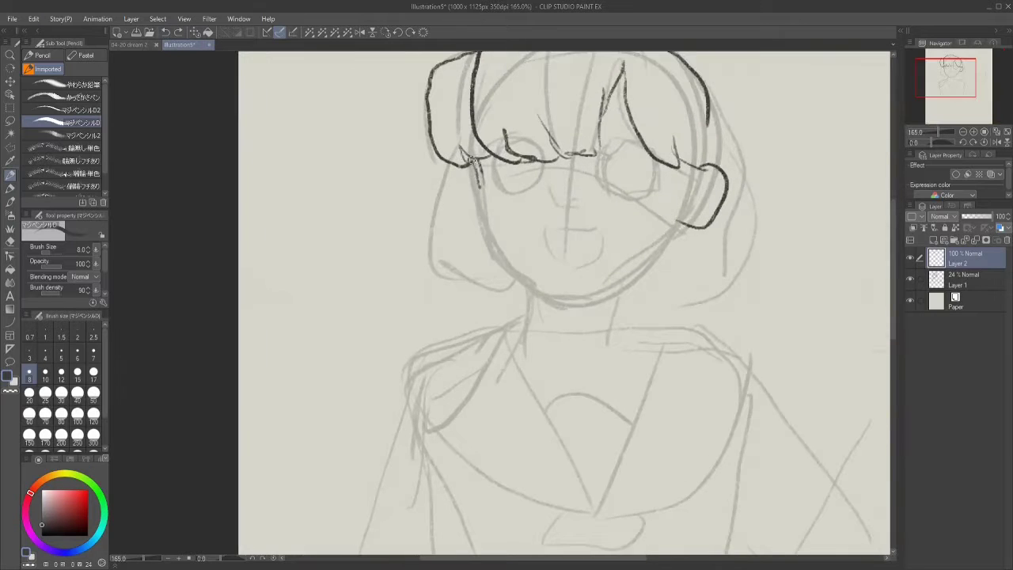
pyautogui.moveTo(474, 163); pyautogui.dragTo(545, 301)
pyautogui.keyDown('alt'); pyautogui.click(509, 281); pyautogui.keyUp('alt')
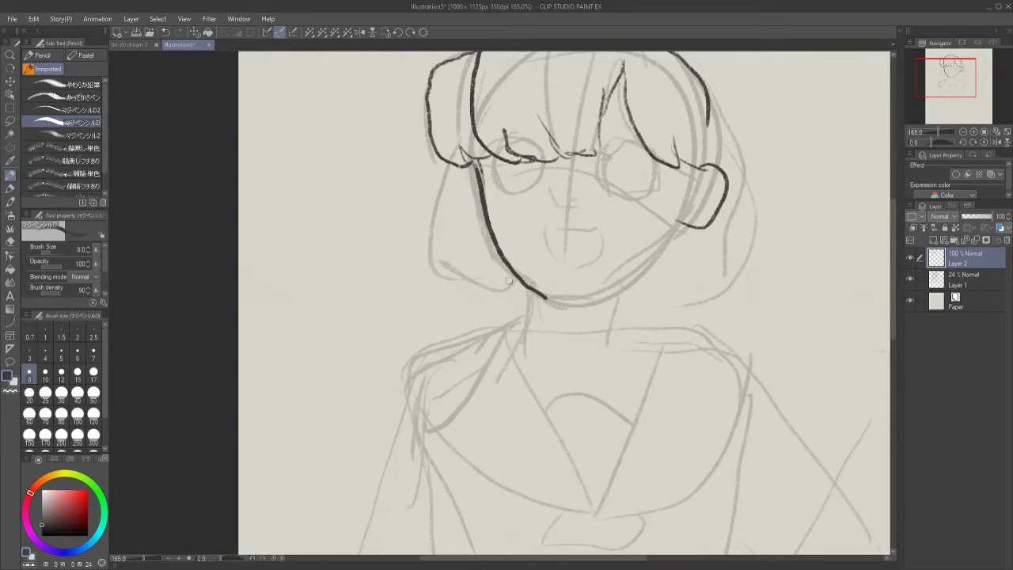
pyautogui.click(165, 31)
pyautogui.click(165, 32)
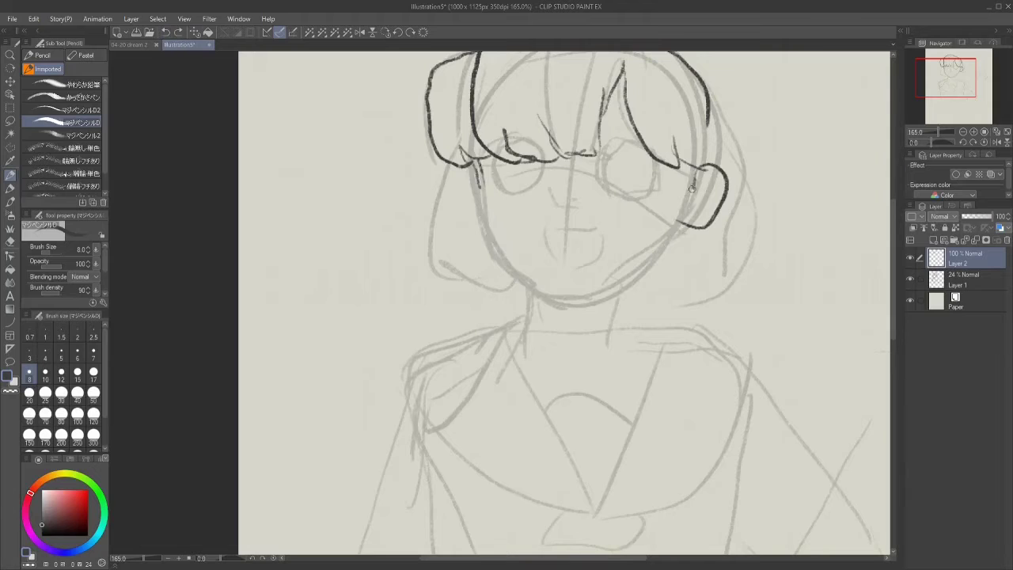
pyautogui.moveTo(692, 187); pyautogui.dragTo(670, 246)
pyautogui.hotkey('ctrl', 'z')
pyautogui.moveTo(690, 169); pyautogui.dragTo(678, 223)
pyautogui.hotkey('ctrl', 'z')
pyautogui.moveTo(690, 163); pyautogui.dragTo(679, 220)
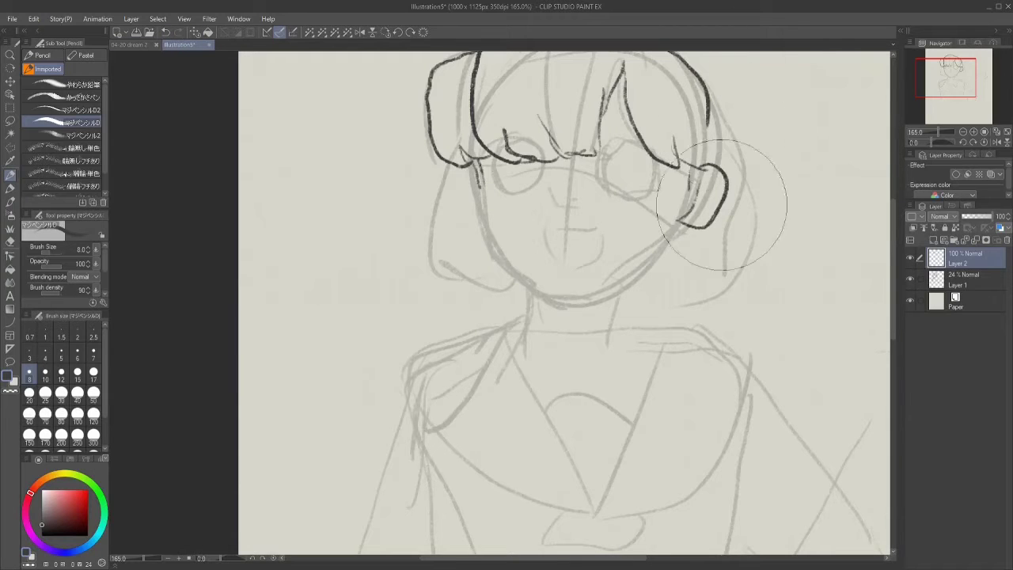
pyautogui.hotkey('ctrl', 'z')
# Outline the bobbed hair on both sides of the face and the chin line between them.
pyautogui.moveTo(690, 167)
pyautogui.mouseDown()
pyautogui.moveTo(613, 270)
pyautogui.moveTo(613, 311)
pyautogui.moveTo(756, 178)
pyautogui.moveTo(707, 91)
pyautogui.mouseUp()
pyautogui.press('h')
pyautogui.scroll(-4, 520, 205)
pyautogui.scroll(4, 520, 205)
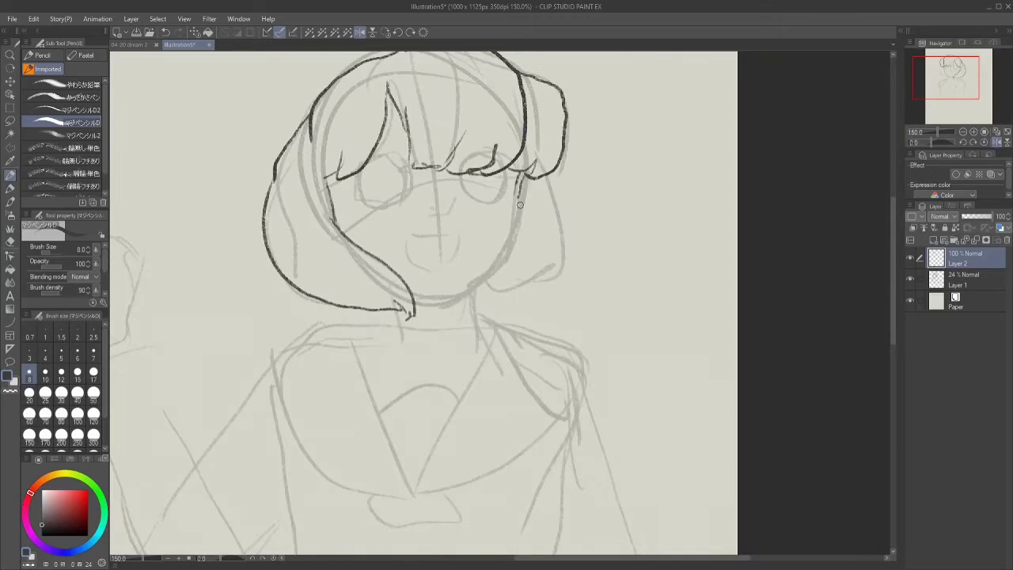
pyautogui.moveTo(518, 188)
pyautogui.mouseDown()
pyautogui.moveTo(506, 237)
pyautogui.moveTo(473, 288)
pyautogui.moveTo(554, 269)
pyautogui.mouseUp()
pyautogui.moveTo(544, 171); pyautogui.dragTo(554, 273)
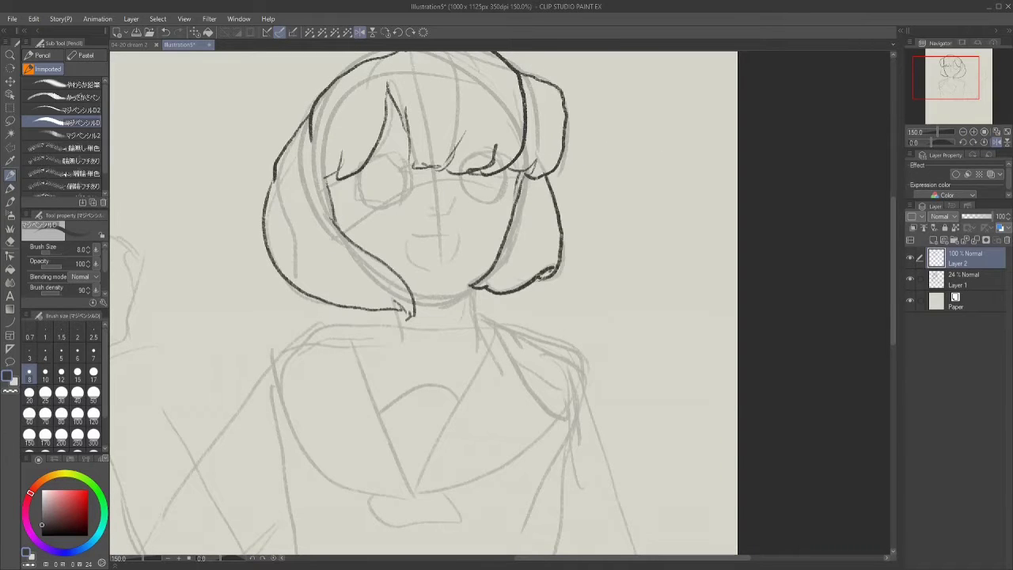
pyautogui.moveTo(472, 288); pyautogui.dragTo(431, 299)
# Add a new layer for the face and draw the eyes, nose and open mouth on it.
pyautogui.click(921, 239)
pyautogui.moveTo(469, 172); pyautogui.dragTo(496, 192)
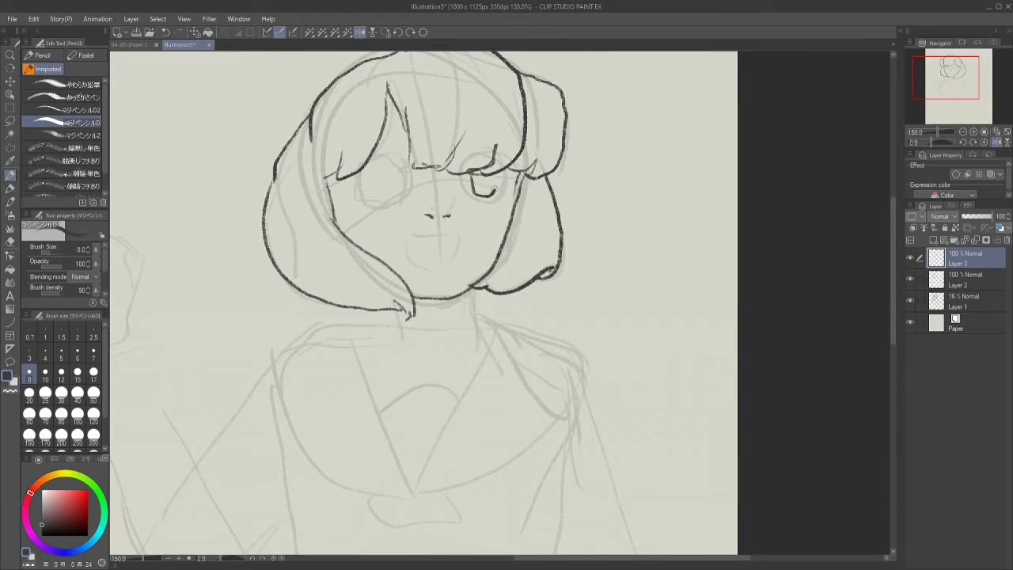
pyautogui.moveTo(351, 179)
pyautogui.mouseDown()
pyautogui.moveTo(388, 153)
pyautogui.moveTo(400, 161)
pyautogui.mouseUp()
pyautogui.hotkey('ctrl', 'z')
pyautogui.moveTo(358, 176)
pyautogui.mouseDown()
pyautogui.moveTo(368, 167)
pyautogui.moveTo(399, 197)
pyautogui.mouseUp()
pyautogui.moveTo(418, 235); pyautogui.dragTo(448, 239)
# Lower the opacity of the rough sketch on Layer 1 to 9%.
pyautogui.click(965, 301)
pyautogui.moveTo(968, 216); pyautogui.dragTo(965, 216)
pyautogui.hotkey('ctrl', '-')
pyautogui.hotkey('ctrl', '-')
pyautogui.hotkey('ctrl', '-')
pyautogui.hotkey('ctrl', '+')
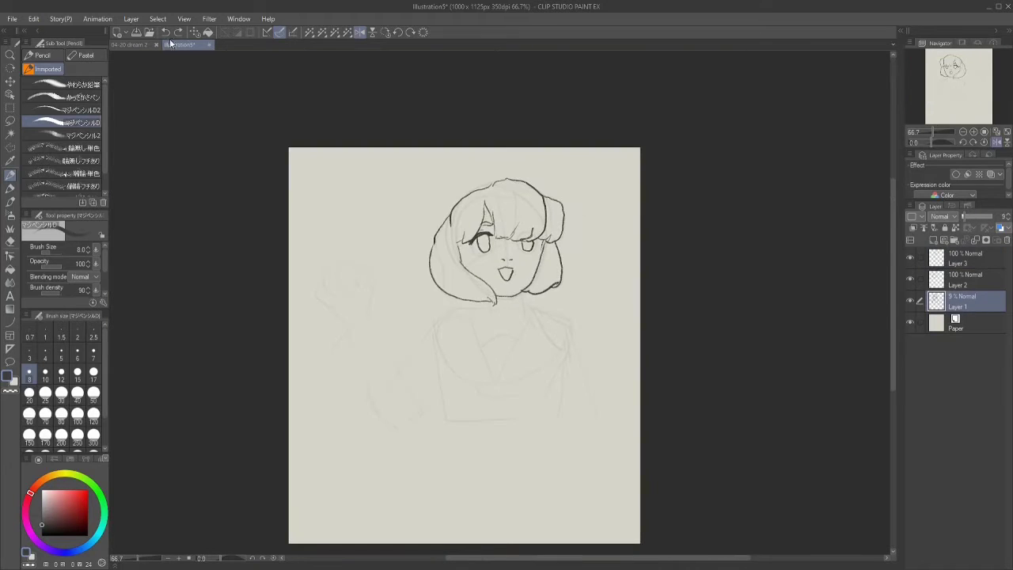
pyautogui.click(966, 258)
pyautogui.moveTo(333, 211); pyautogui.dragTo(351, 223)
pyautogui.hotkey('ctrl', 'z')
pyautogui.hotkey('ctrl', 'z')
pyautogui.hotkey('ctrl', 'z')
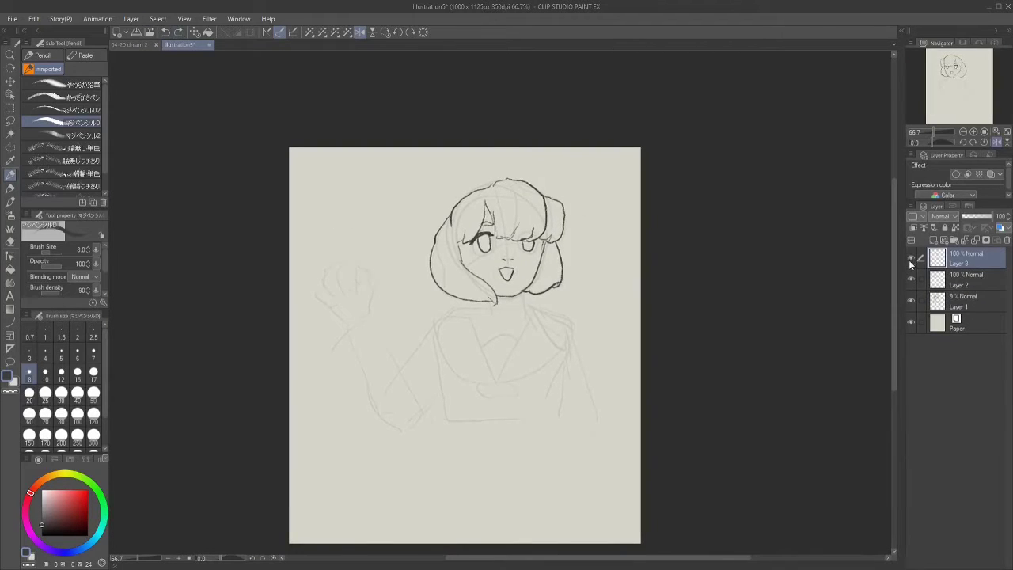
# Add a new layer on top of the stack and draw the exposed ear on Layer 2.
pyautogui.click(933, 239)
pyautogui.click(998, 142)
pyautogui.scroll(3, 562, 290)
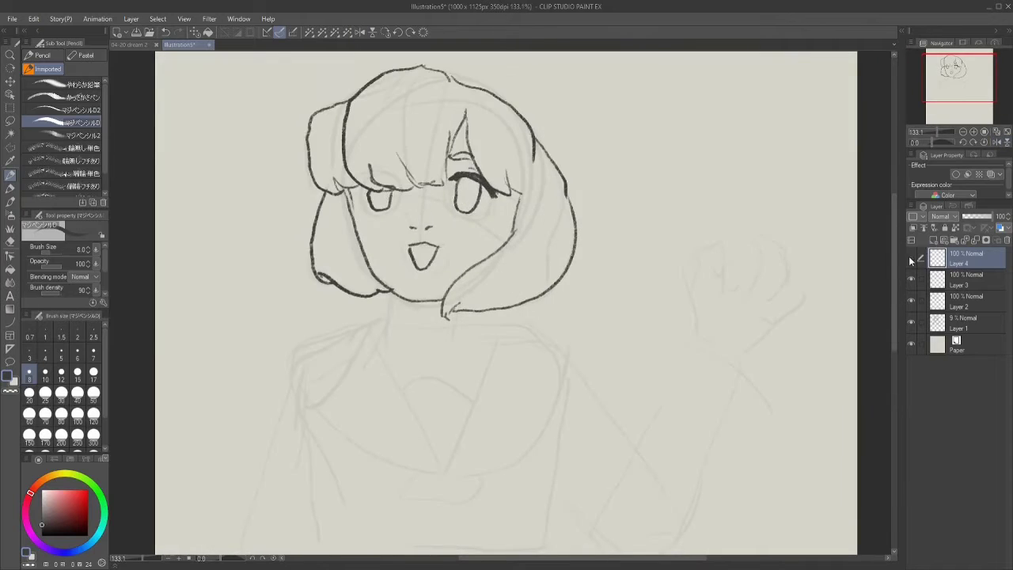
pyautogui.click(961, 301)
pyautogui.moveTo(510, 188)
pyautogui.mouseDown()
pyautogui.moveTo(516, 236)
pyautogui.moveTo(502, 210)
pyautogui.mouseUp()
# Draw the neck line and the collar's left shoulder and neckline edges on Layer 4.
pyautogui.click(965, 258)
pyautogui.moveTo(392, 291); pyautogui.dragTo(391, 311)
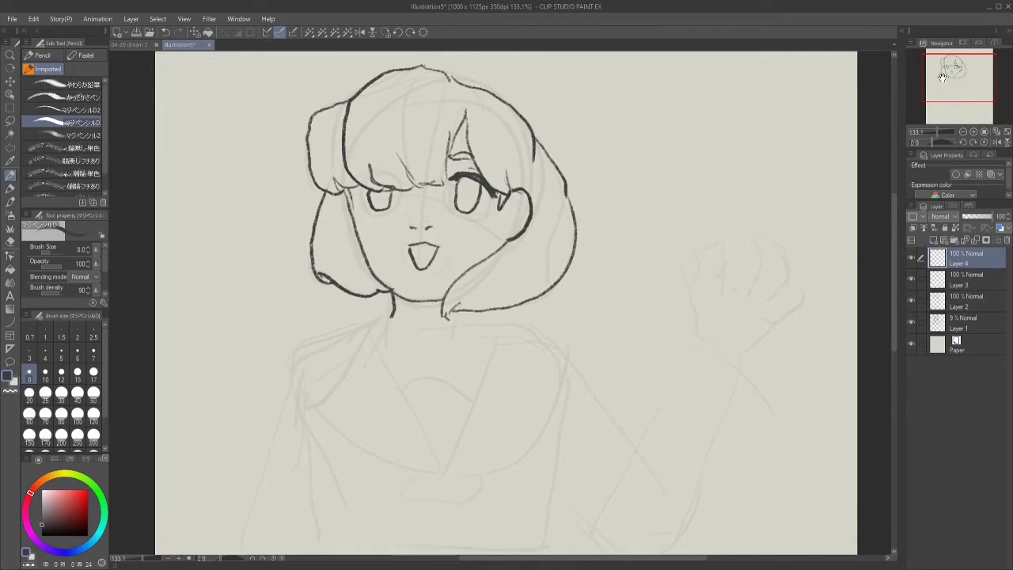
pyautogui.moveTo(942, 77); pyautogui.dragTo(940, 87)
pyautogui.moveTo(396, 228)
pyautogui.mouseDown()
pyautogui.moveTo(306, 263)
pyautogui.moveTo(405, 288)
pyautogui.moveTo(464, 378)
pyautogui.mouseUp()
pyautogui.hotkey('ctrl', 'z')
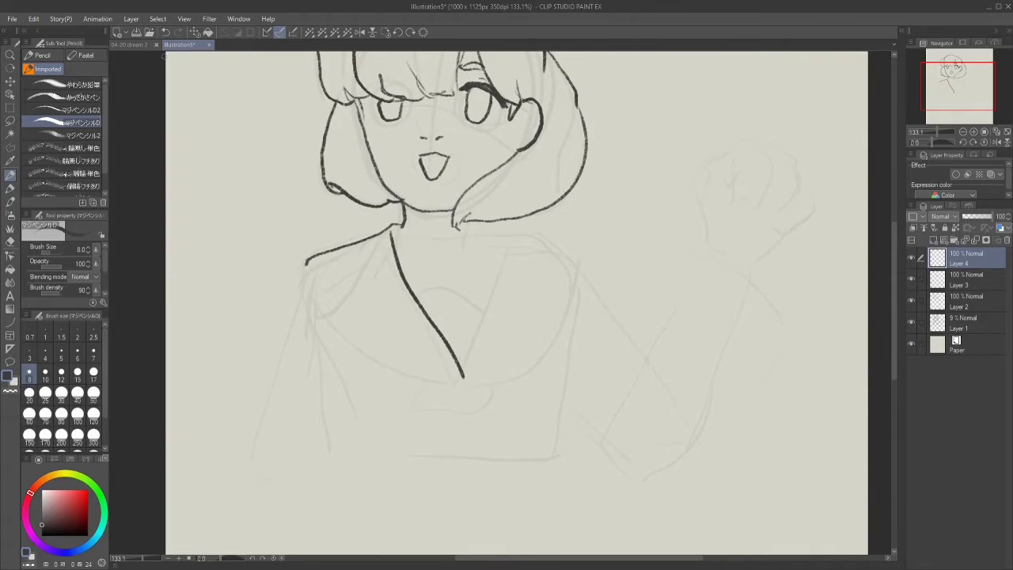
pyautogui.click(165, 32)
pyautogui.moveTo(393, 229); pyautogui.dragTo(457, 376)
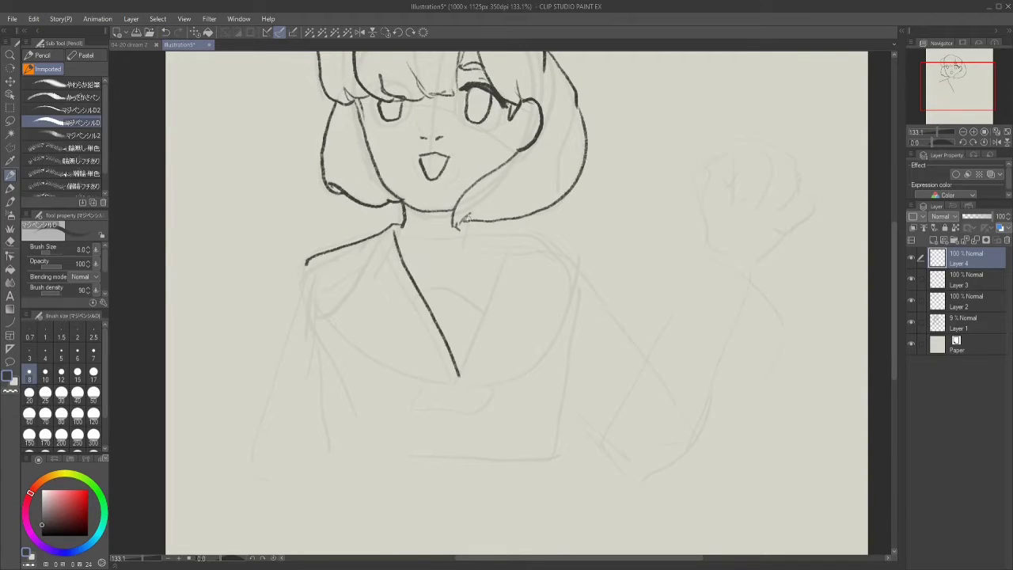
# Complete the sailor collar with its right half, outer edges meeting in a point, and the curved chest inset.
pyautogui.moveTo(467, 220); pyautogui.dragTo(549, 246)
pyautogui.moveTo(480, 230)
pyautogui.mouseDown()
pyautogui.moveTo(457, 372)
pyautogui.moveTo(476, 232)
pyautogui.mouseUp()
pyautogui.hotkey('ctrl', 'z')
pyautogui.moveTo(549, 247); pyautogui.dragTo(456, 376)
pyautogui.moveTo(307, 261); pyautogui.dragTo(455, 375)
pyautogui.click(165, 32)
pyautogui.moveTo(424, 294); pyautogui.dragTo(473, 294)
pyautogui.click(165, 32)
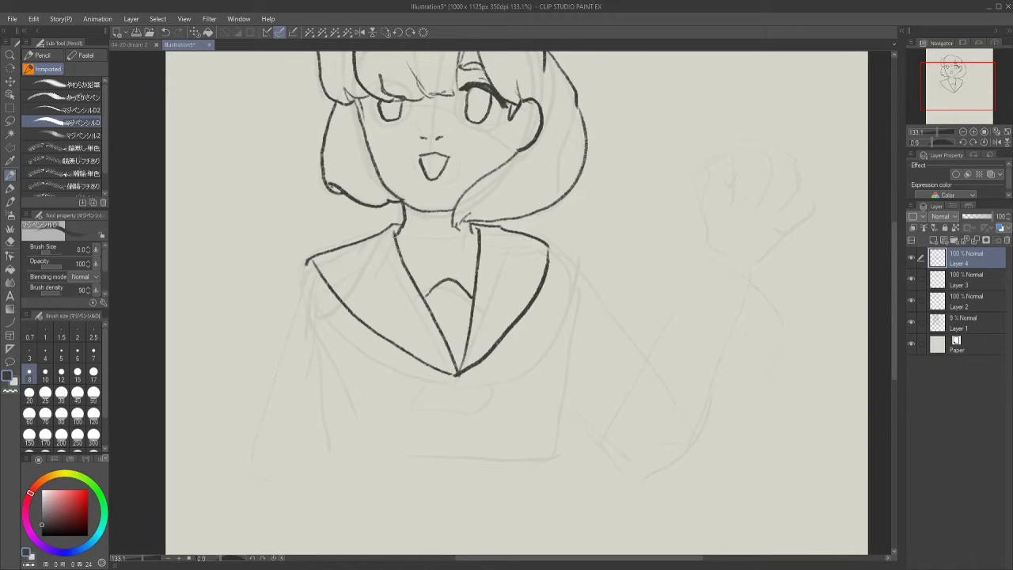
pyautogui.scroll(-1, 458, 242)
pyautogui.scroll(1, 457, 243)
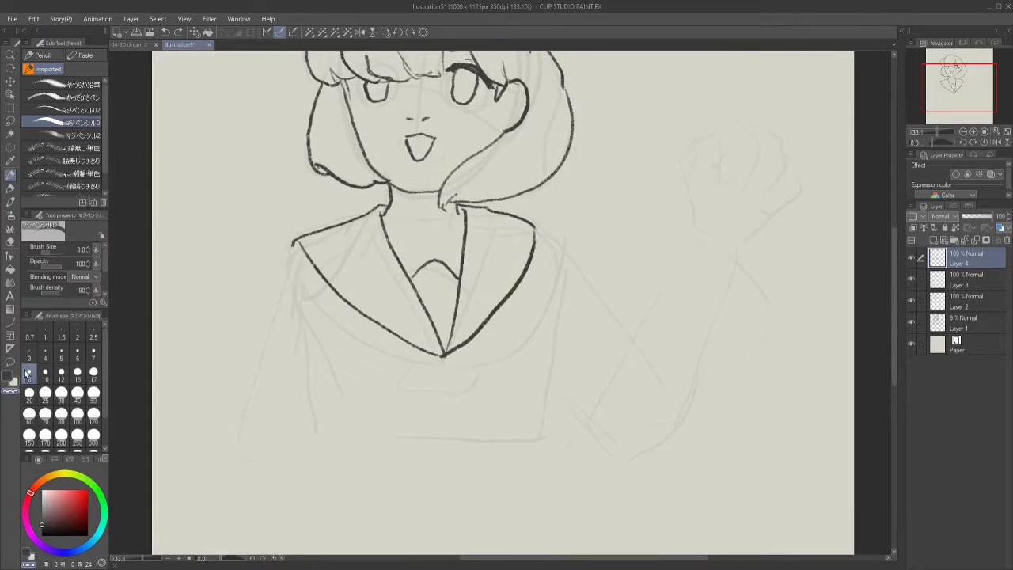
pyautogui.click(950, 309)
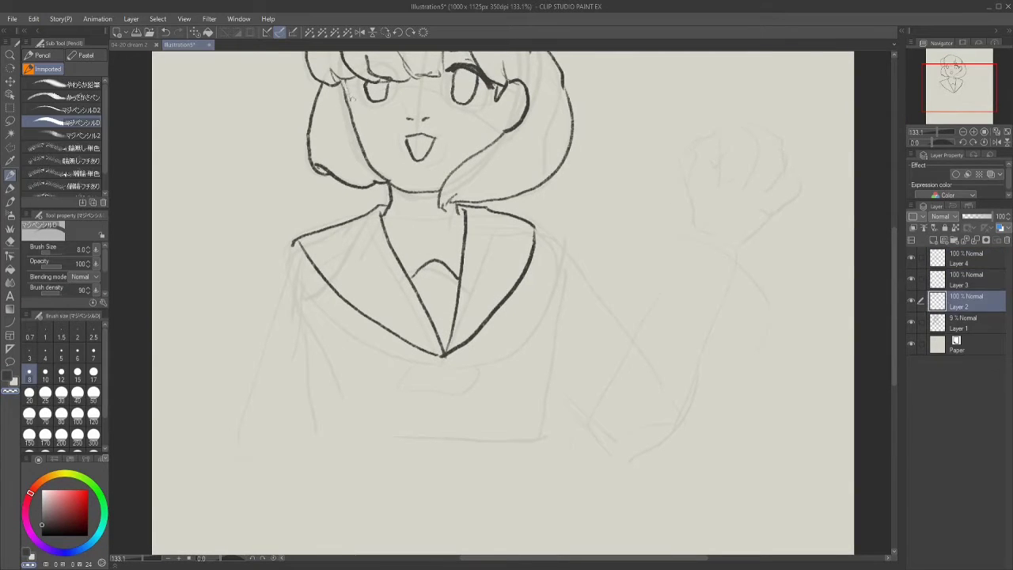
pyautogui.click(938, 262)
pyautogui.press('x')
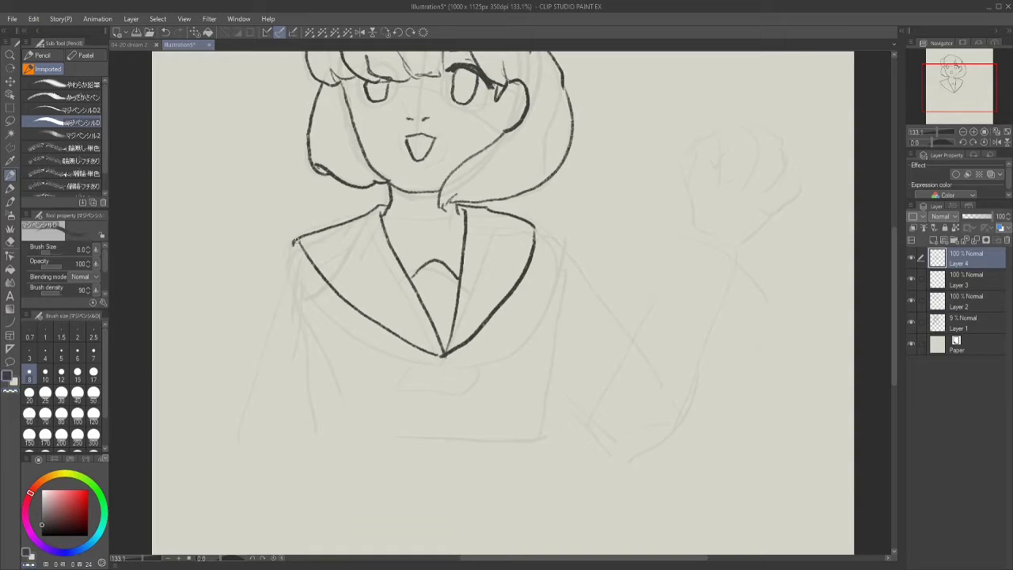
# Draw the ribbon bow with two hanging tails below the collar's point on Layer 4.
pyautogui.hotkey('ctrl', 'z')
pyautogui.moveTo(394, 340); pyautogui.dragTo(421, 386)
pyautogui.moveTo(411, 386)
pyautogui.mouseDown()
pyautogui.moveTo(447, 398)
pyautogui.moveTo(447, 415)
pyautogui.moveTo(444, 398)
pyautogui.mouseUp()
pyautogui.hotkey('ctrl', 'z')
pyautogui.hotkey('ctrl', 'z')
pyautogui.moveTo(444, 400)
pyautogui.mouseDown()
pyautogui.moveTo(479, 437)
pyautogui.moveTo(470, 338)
pyautogui.mouseUp()
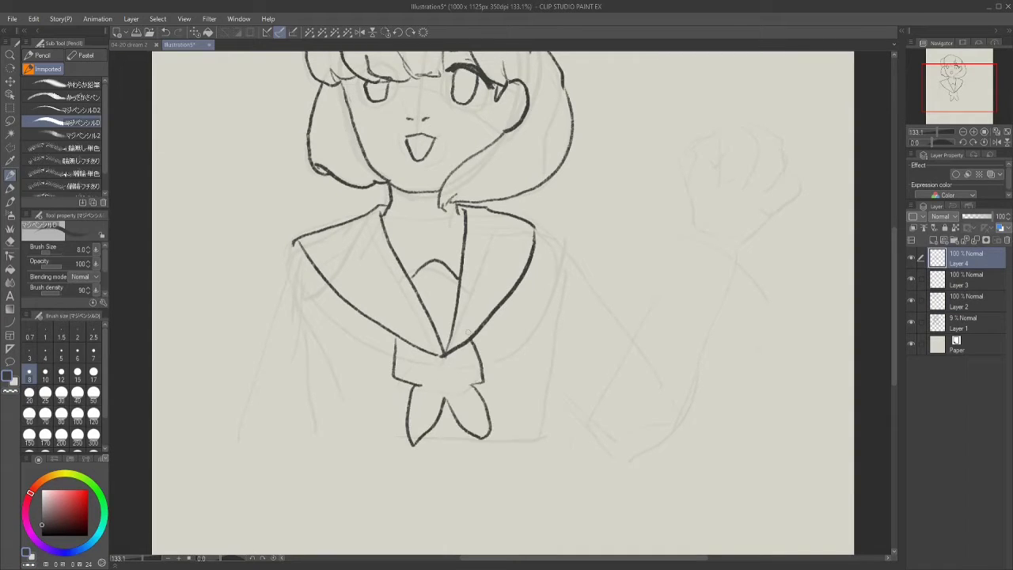
# Draw the lowered arm's sleeve, both torso sides and the bottom hem of the uniform on Layer 4.
pyautogui.click(166, 31)
pyautogui.moveTo(293, 244)
pyautogui.mouseDown()
pyautogui.moveTo(244, 412)
pyautogui.moveTo(337, 436)
pyautogui.mouseUp()
pyautogui.moveTo(312, 269); pyautogui.dragTo(331, 433)
pyautogui.moveTo(332, 435); pyautogui.dragTo(542, 436)
pyautogui.moveTo(536, 229)
pyautogui.mouseDown()
pyautogui.moveTo(543, 436)
pyautogui.moveTo(561, 310)
pyautogui.moveTo(556, 318)
pyautogui.mouseUp()
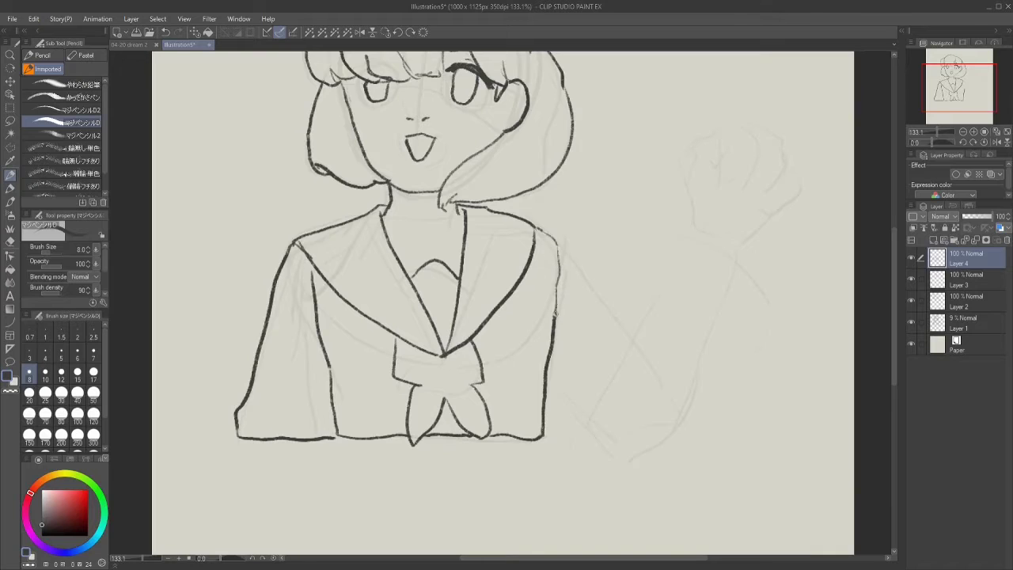
# Draw the raised arm's upper edge sloping down from the shoulder, undo its elbow stub, and mirror the canvas view.
pyautogui.press('c')
pyautogui.moveTo(559, 248)
pyautogui.mouseDown()
pyautogui.moveTo(596, 297)
pyautogui.moveTo(613, 386)
pyautogui.mouseUp()
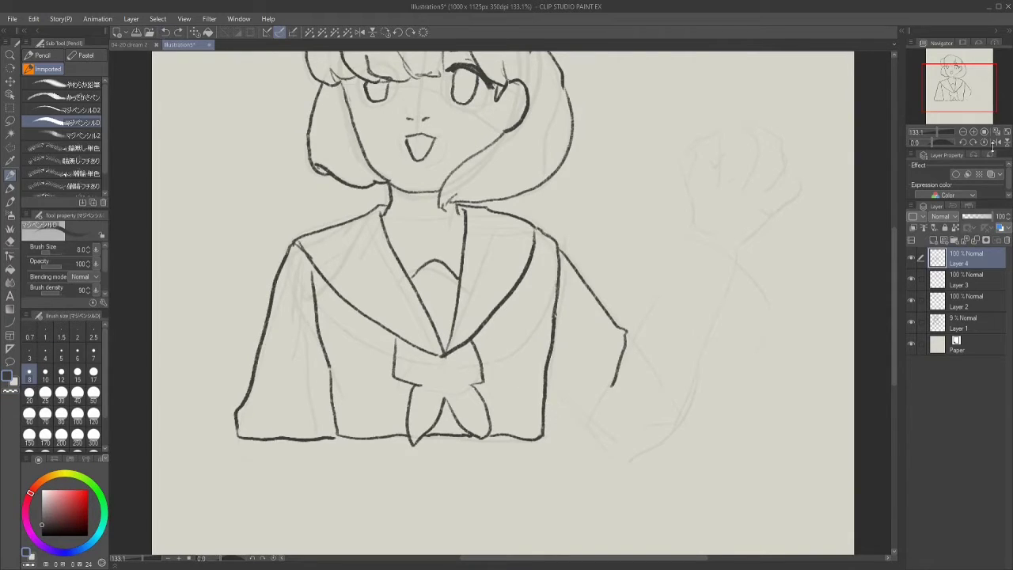
pyautogui.hotkey('ctrl', '-')
pyautogui.hotkey('ctrl', '-')
pyautogui.hotkey('ctrl', '-')
pyautogui.press('h')
pyautogui.hotkey('ctrl', 'z')
pyautogui.hotkey('ctrl', '+')
pyautogui.hotkey('ctrl', '+')
pyautogui.moveTo(951, 77); pyautogui.dragTo(946, 87)
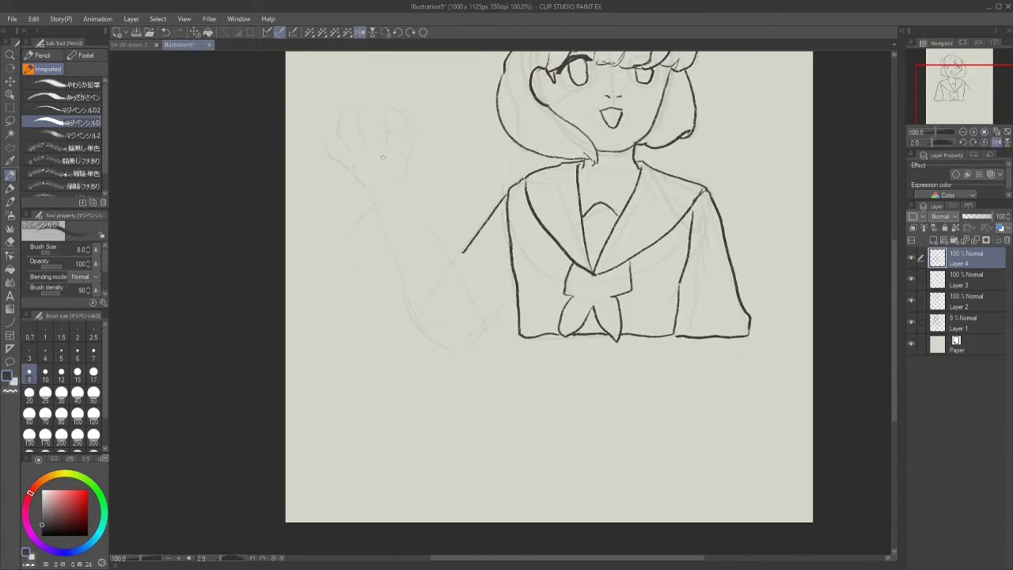
# Draw the raised arm's cuff, wrist edge, both forearm sides, elbow and inner crease on the mirrored canvas.
pyautogui.hotkey('ctrl', 'z')
pyautogui.moveTo(419, 184); pyautogui.dragTo(378, 198)
pyautogui.hotkey('ctrl', 'z')
pyautogui.click(165, 33)
pyautogui.click(164, 33)
pyautogui.moveTo(373, 277); pyautogui.dragTo(428, 338)
pyautogui.moveTo(369, 176); pyautogui.dragTo(356, 186)
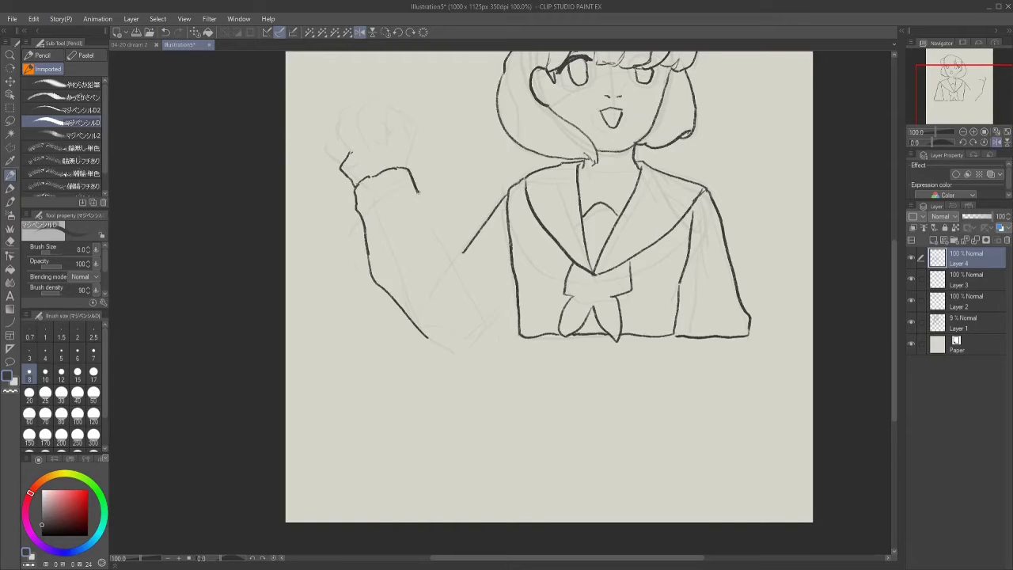
pyautogui.moveTo(418, 192); pyautogui.dragTo(452, 246)
pyautogui.moveTo(450, 243); pyautogui.dragTo(471, 289)
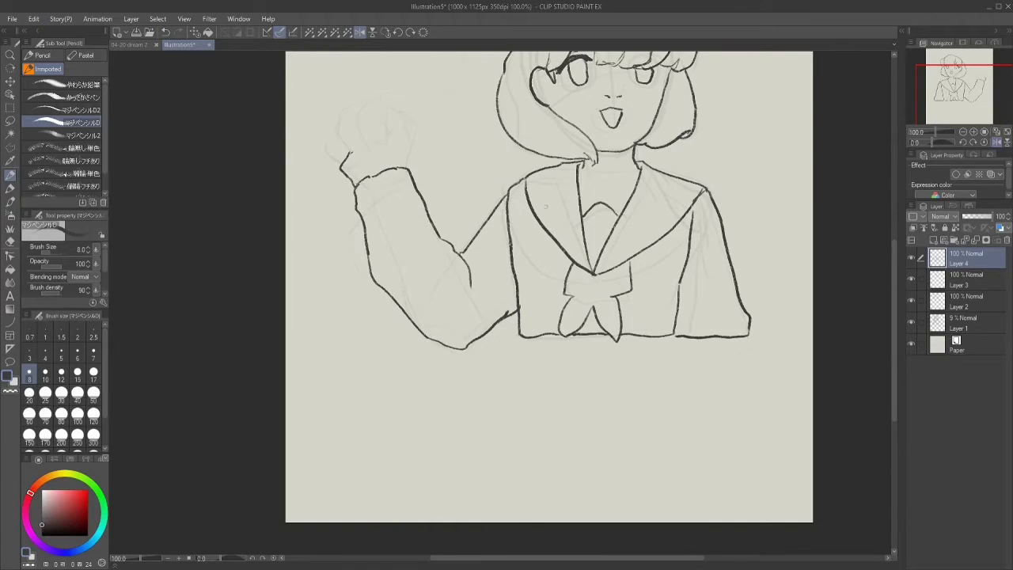
# Restore the unmirrored view and erase the elbow crease and the lower outer curve of the raised arm.
pyautogui.press('h')
pyautogui.hotkey('ctrl', '0')
pyautogui.hotkey('ctrl', 'alt', '0')
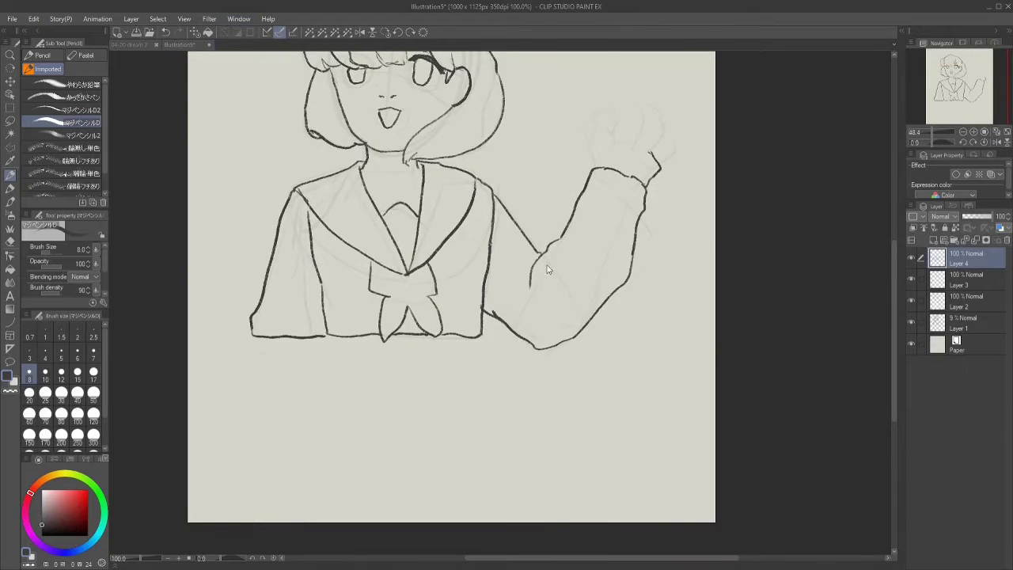
pyautogui.moveTo(546, 270)
pyautogui.mouseDown()
pyautogui.moveTo(558, 335)
pyautogui.moveTo(629, 277)
pyautogui.mouseUp()
# Lasso the raised forearm, cuff and wrist lines and move them slightly up and closer to the body.
pyautogui.press('m')
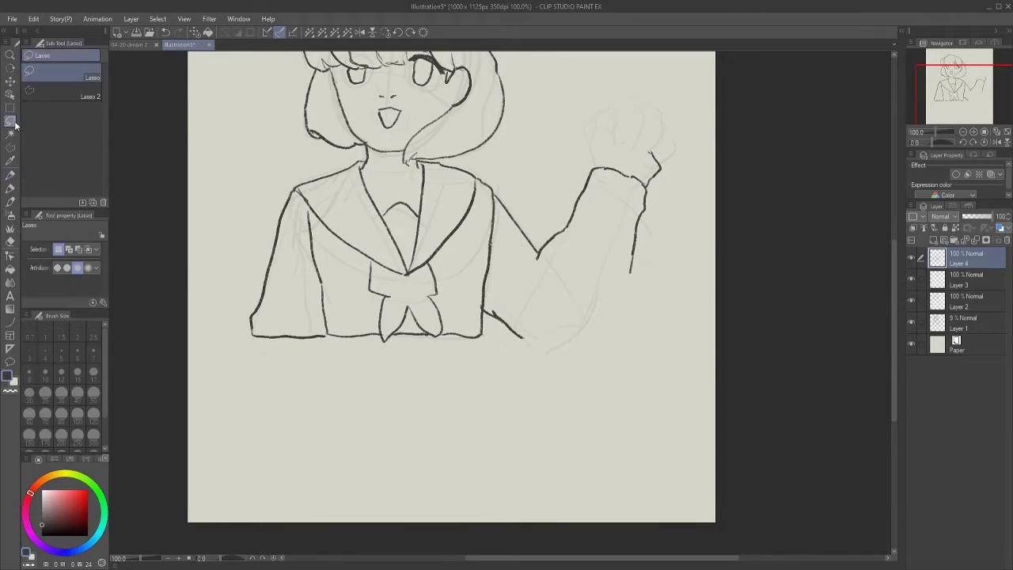
pyautogui.moveTo(569, 115); pyautogui.dragTo(553, 126)
pyautogui.press('k')
pyautogui.moveTo(599, 214); pyautogui.dragTo(584, 210)
pyautogui.hotkey('ctrl', 'd')
pyautogui.press('p')
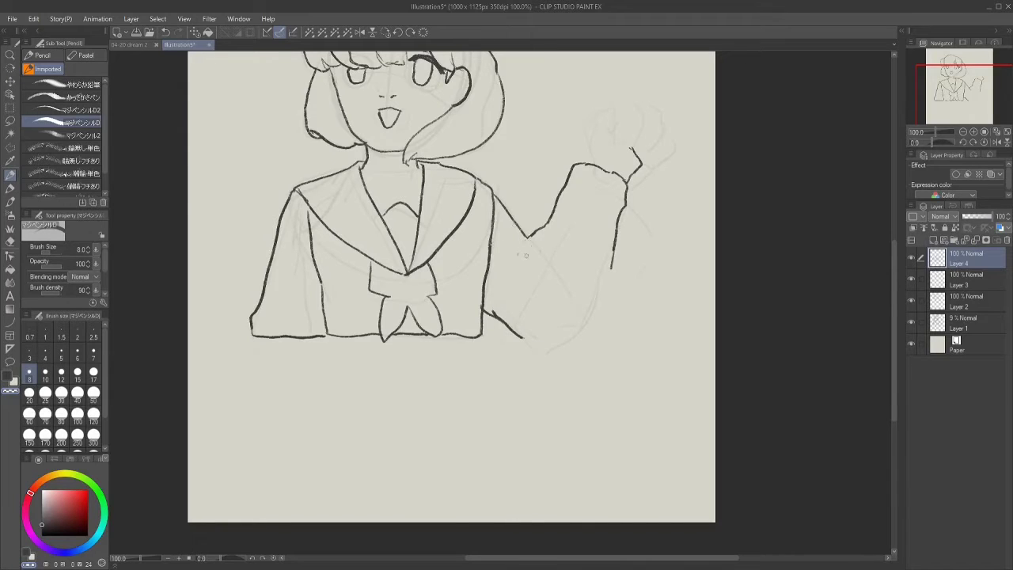
# Redraw the raised arm's outer edge as one smooth curve to the torso and rework the inner elbow crease.
pyautogui.press('c')
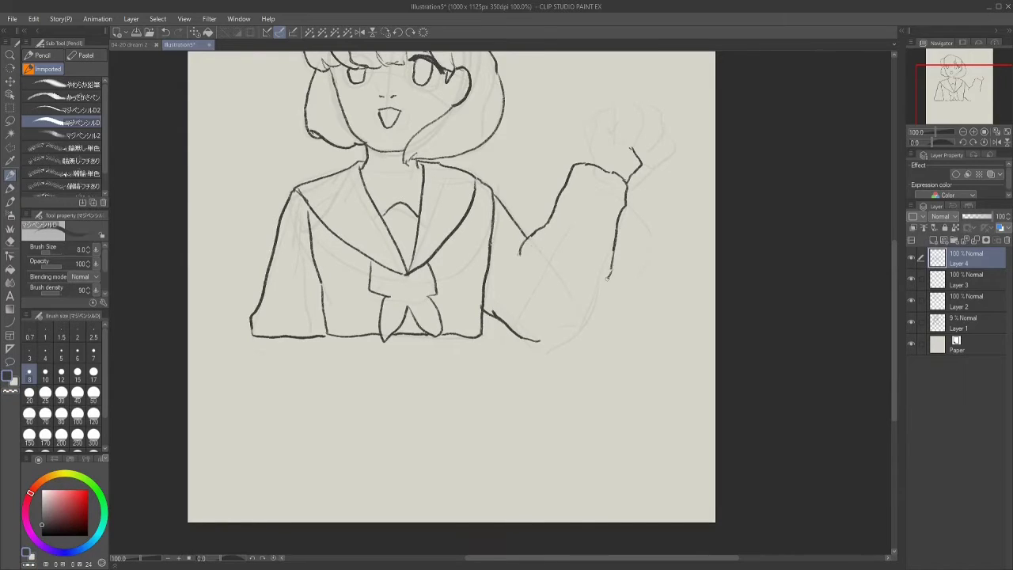
pyautogui.moveTo(541, 340); pyautogui.dragTo(530, 338)
pyautogui.moveTo(627, 183); pyautogui.dragTo(608, 278)
pyautogui.moveTo(539, 228); pyautogui.dragTo(519, 254)
pyautogui.moveTo(616, 232)
pyautogui.mouseDown()
pyautogui.moveTo(538, 341)
pyautogui.moveTo(483, 310)
pyautogui.mouseUp()
pyautogui.press('c')
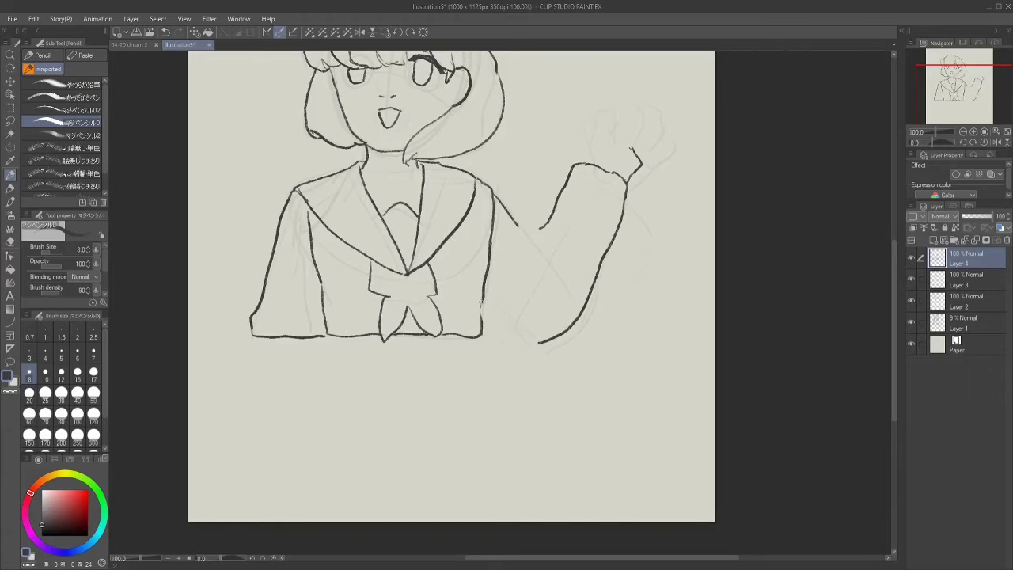
pyautogui.moveTo(519, 227)
pyautogui.mouseDown()
pyautogui.moveTo(533, 253)
pyautogui.moveTo(537, 228)
pyautogui.moveTo(532, 279)
pyautogui.moveTo(531, 253)
pyautogui.mouseUp()
pyautogui.hotkey('ctrl', 'z')
pyautogui.press('c')
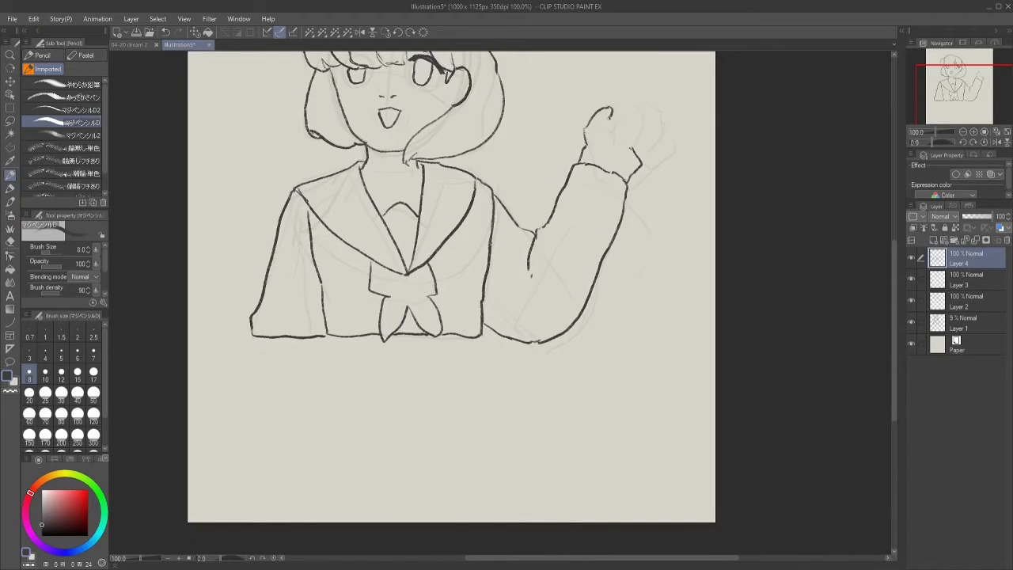
# Draw the raised hand's curled fingers on Layer 4, checking the pose in mirrored view.
pyautogui.press('h')
pyautogui.hotkey('ctrl', 'z')
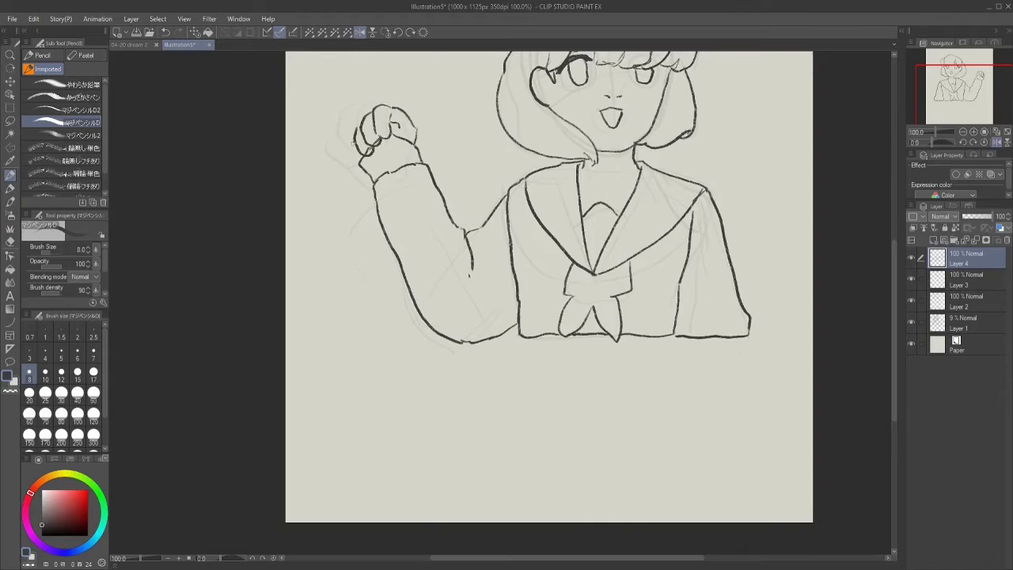
pyautogui.click(995, 143)
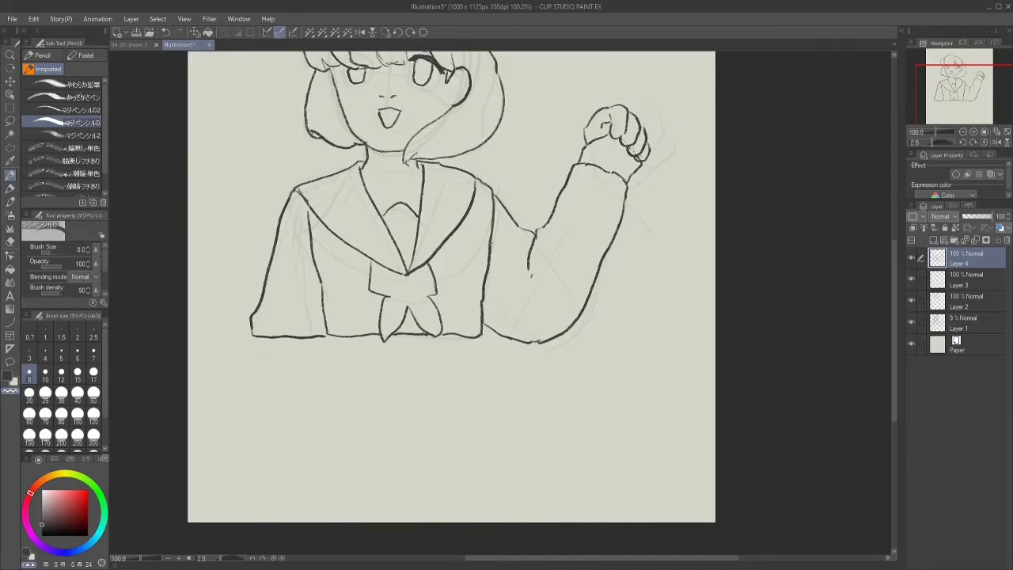
pyautogui.scroll(-2, 451, 285)
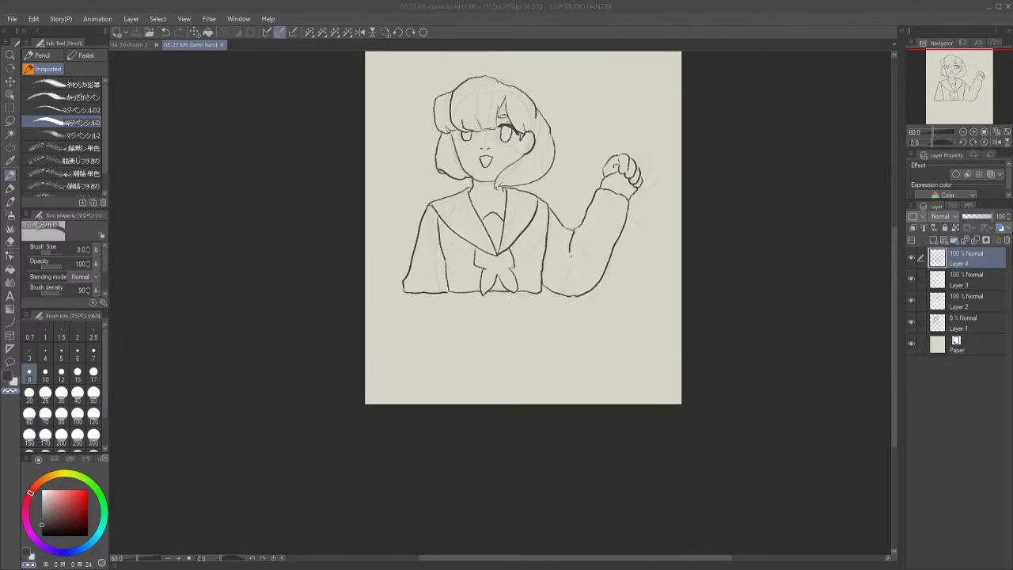
# Group the line-art layers into a folder, hide the sketch on Layer 1, and add a new layer between them.
pyautogui.hotkey('ctrl', 'g')
pyautogui.click(965, 319)
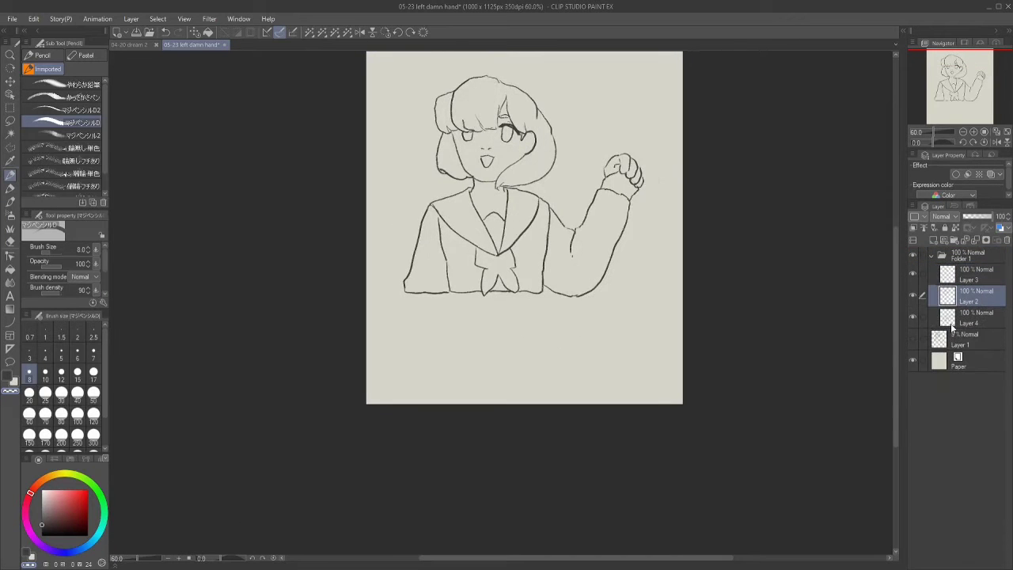
pyautogui.click(931, 235)
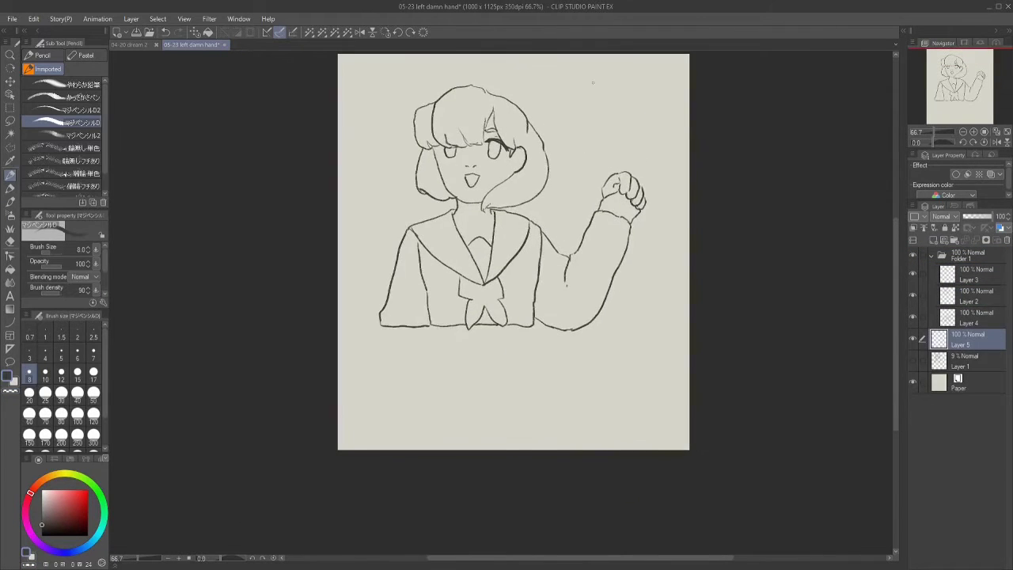
# Paint the face, ear, neck and raised hand in pale peach on Layer 5 with a size 60 brush.
pyautogui.click(42, 479)
pyautogui.click(53, 494)
pyautogui.click(35, 421)
pyautogui.moveTo(475, 134)
pyautogui.mouseDown()
pyautogui.moveTo(482, 146)
pyautogui.moveTo(495, 127)
pyautogui.moveTo(447, 178)
pyautogui.moveTo(484, 140)
pyautogui.moveTo(459, 194)
pyautogui.moveTo(467, 233)
pyautogui.moveTo(485, 212)
pyautogui.mouseUp()
pyautogui.moveTo(613, 190); pyautogui.dragTo(617, 168)
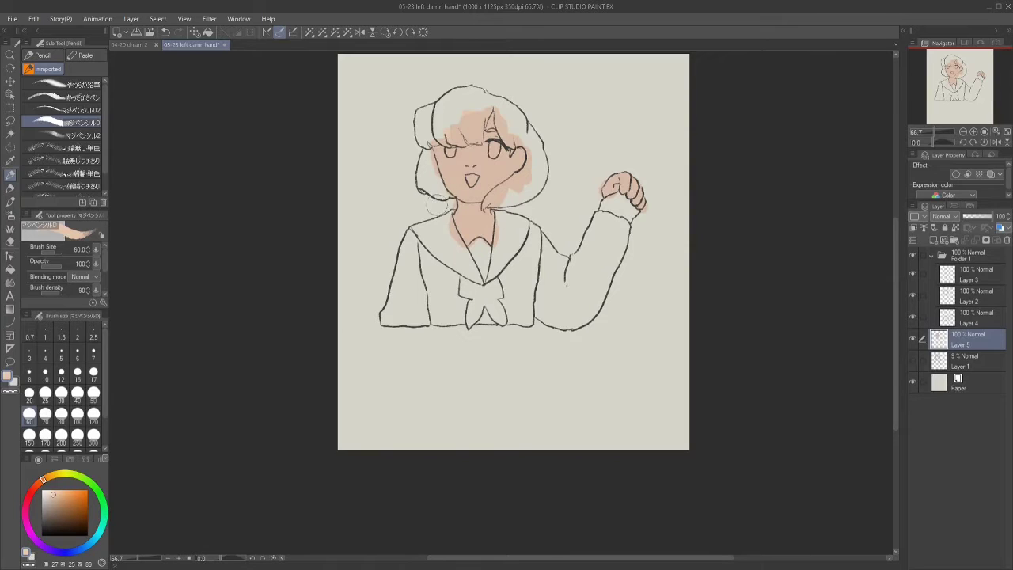
pyautogui.click(10, 215)
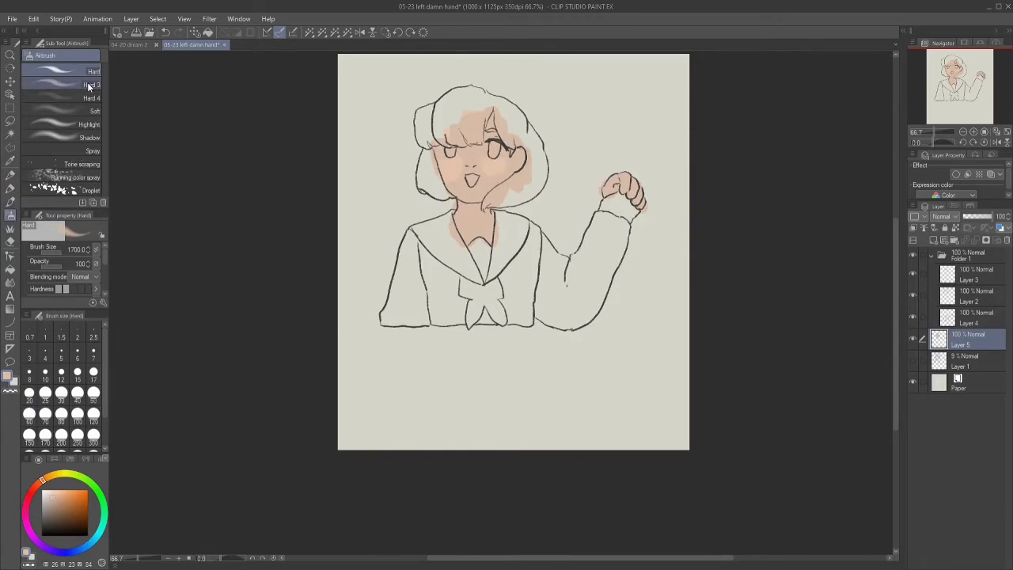
pyautogui.click(45, 413)
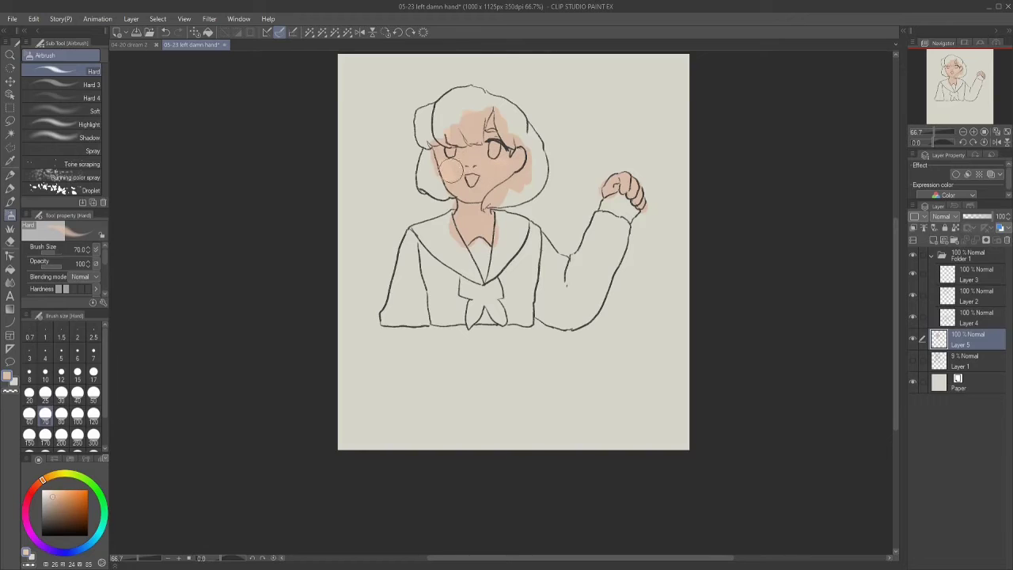
# Add a layer above Layer 5 and block in the neck and collar opening in dark purple-grey.
pyautogui.click(924, 241)
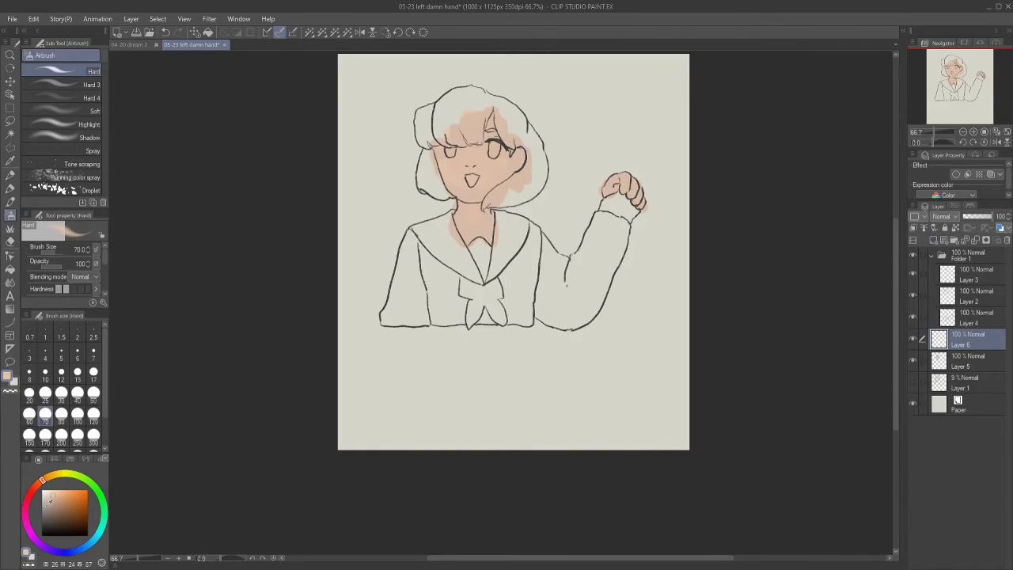
pyautogui.press('p')
pyautogui.moveTo(463, 212)
pyautogui.mouseDown()
pyautogui.moveTo(495, 212)
pyautogui.moveTo(475, 230)
pyautogui.moveTo(495, 237)
pyautogui.moveTo(454, 225)
pyautogui.mouseUp()
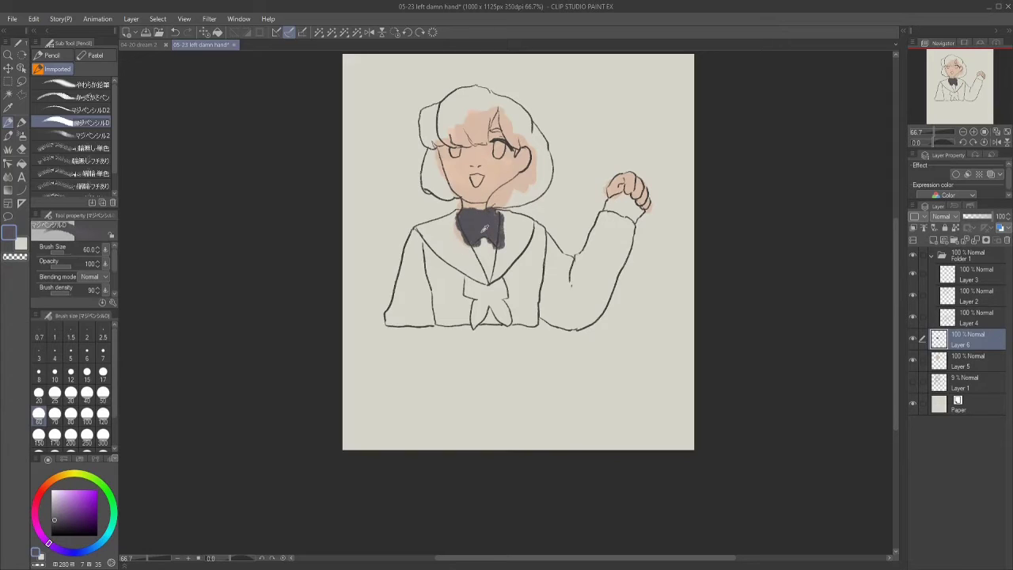
# Fill out the dark neck area and erase its overflow along the collar and chest inset with brush size 12.
pyautogui.click(71, 370)
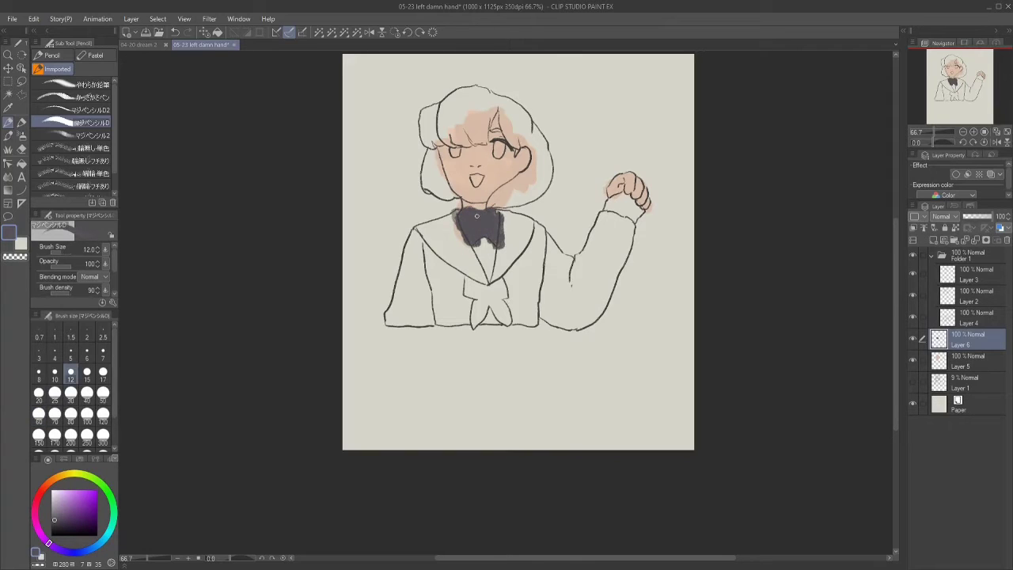
pyautogui.scroll(5, 476, 215)
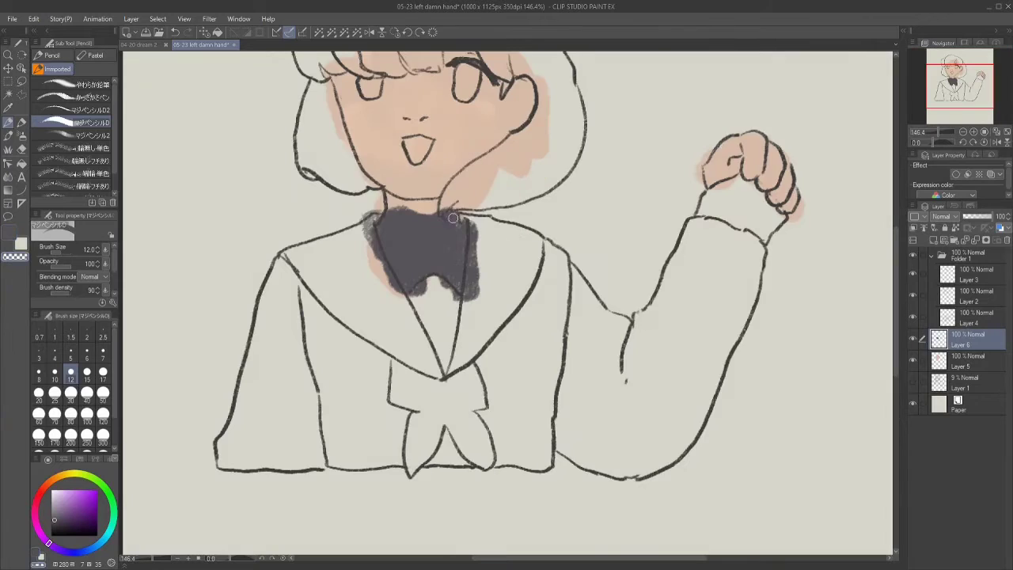
pyautogui.moveTo(361, 224)
pyautogui.mouseDown()
pyautogui.moveTo(391, 291)
pyautogui.moveTo(427, 315)
pyautogui.moveTo(418, 290)
pyautogui.moveTo(472, 186)
pyautogui.mouseUp()
pyautogui.moveTo(408, 282); pyautogui.dragTo(459, 307)
pyautogui.moveTo(475, 274); pyautogui.dragTo(484, 291)
pyautogui.hotkey('alt', '[')
pyautogui.moveTo(372, 233)
pyautogui.mouseDown()
pyautogui.moveTo(392, 289)
pyautogui.moveTo(410, 298)
pyautogui.mouseUp()
pyautogui.moveTo(473, 294); pyautogui.dragTo(472, 205)
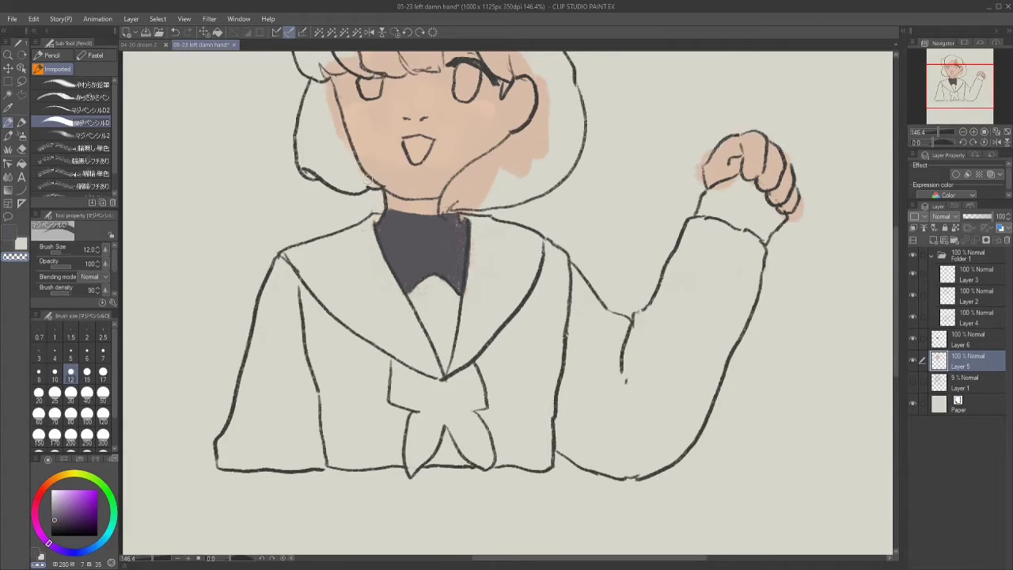
pyautogui.scroll(-8, 363, 97)
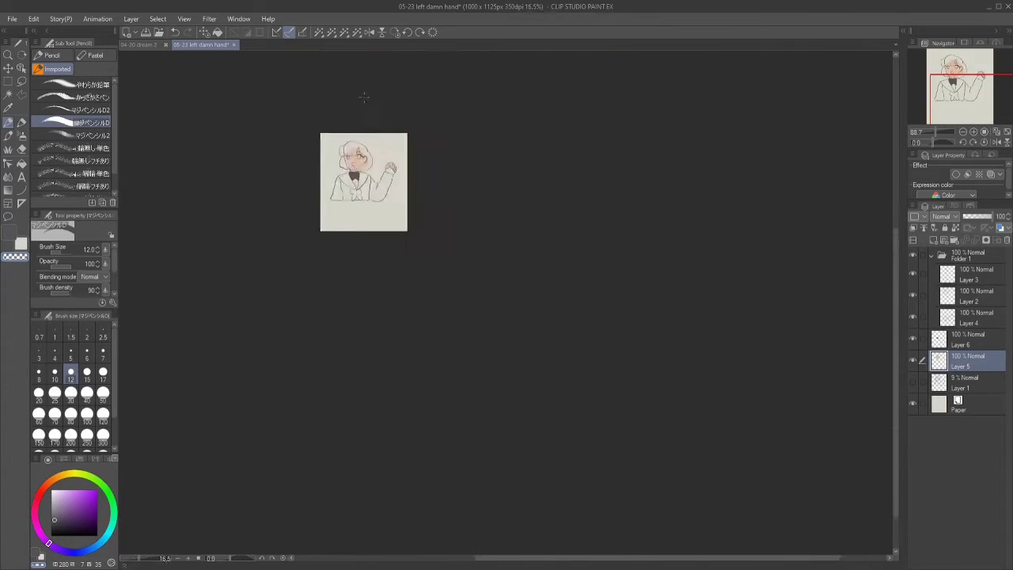
pyautogui.hotkey('ctrl', '0')
pyautogui.press('g')
pyautogui.hotkey('ctrl', 'z')
pyautogui.hotkey('ctrl', 'y')
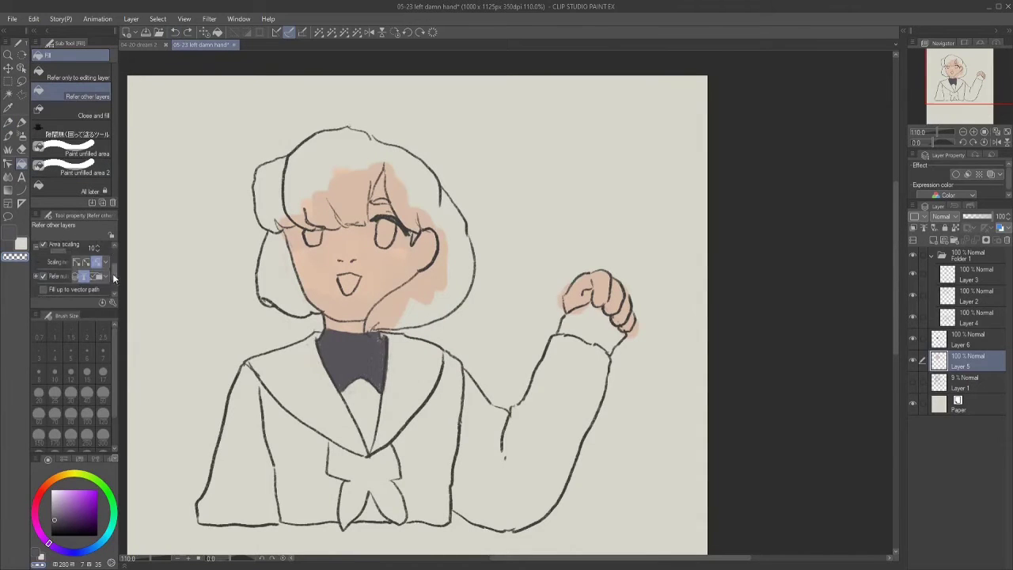
pyautogui.hotkey('ctrl', 'z')
pyautogui.hotkey('ctrl', 'z')
pyautogui.hotkey('ctrl', 'z')
pyautogui.hotkey('ctrl', 'z')
pyautogui.hotkey('ctrl', 'z')
pyautogui.hotkey('ctrl', 'z')
# Try a row of loose pencil strokes across the upper part of the canvas and undo them.
pyautogui.press('p')
pyautogui.moveTo(212, 125); pyautogui.dragTo(148, 228)
pyautogui.moveTo(218, 229)
pyautogui.mouseDown()
pyautogui.moveTo(239, 112)
pyautogui.moveTo(269, 209)
pyautogui.mouseUp()
pyautogui.moveTo(274, 120); pyautogui.dragTo(319, 119)
pyautogui.moveTo(384, 116); pyautogui.dragTo(392, 207)
pyautogui.moveTo(447, 235)
pyautogui.mouseDown()
pyautogui.moveTo(452, 115)
pyautogui.moveTo(507, 220)
pyautogui.mouseUp()
pyautogui.moveTo(567, 129); pyautogui.dragTo(620, 236)
pyautogui.click(175, 32)
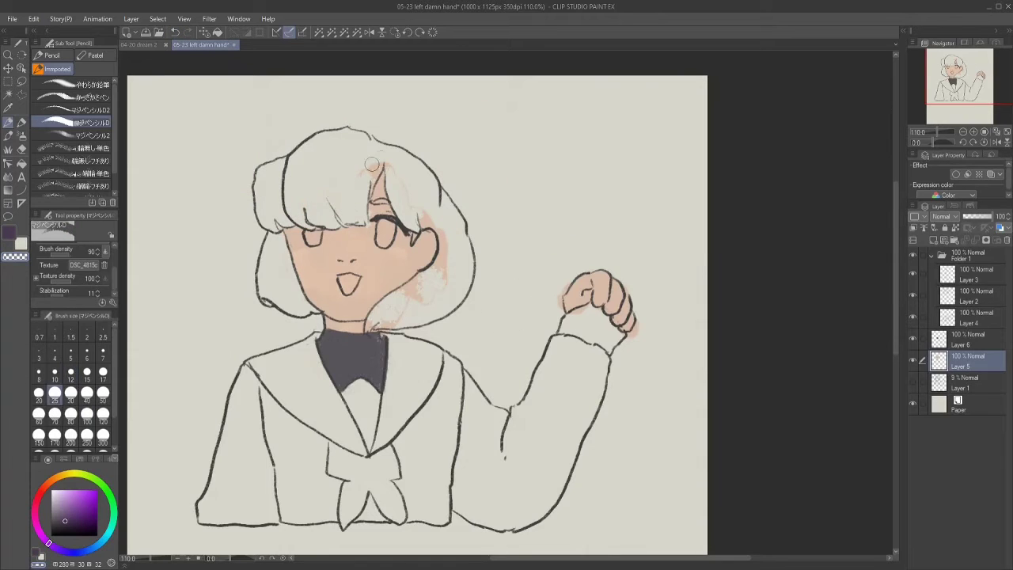
# Erase the skin colour spilling into the hair and around the raised hand on Layer 5, reducing the brush to size 10.
pyautogui.moveTo(371, 164)
pyautogui.mouseDown()
pyautogui.moveTo(415, 212)
pyautogui.moveTo(405, 294)
pyautogui.moveTo(387, 330)
pyautogui.mouseUp()
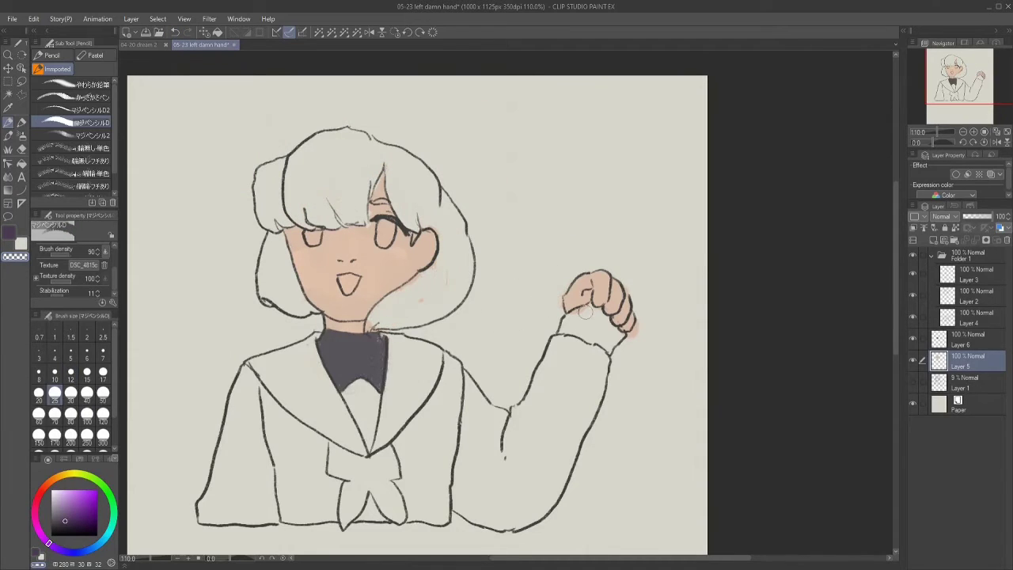
pyautogui.press('[')
pyautogui.press('[')
pyautogui.press('[')
pyautogui.press('[')
pyautogui.press('[')
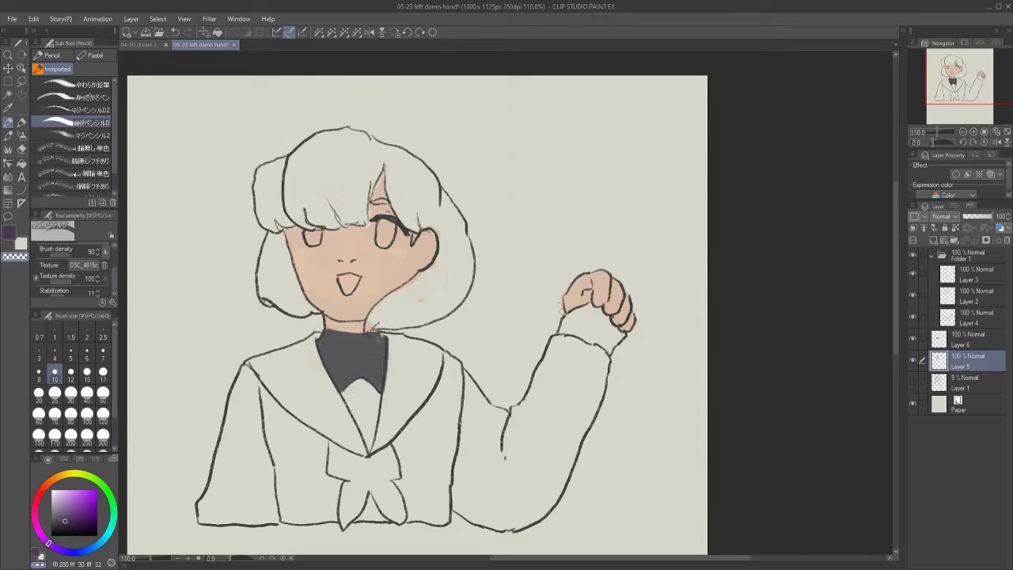
# Add a layer above Layer 5 and paint the larger eye near-white, toggling the layer's visibility to compare.
pyautogui.keyDown('alt'); pyautogui.click(342, 246); pyautogui.keyUp('alt')
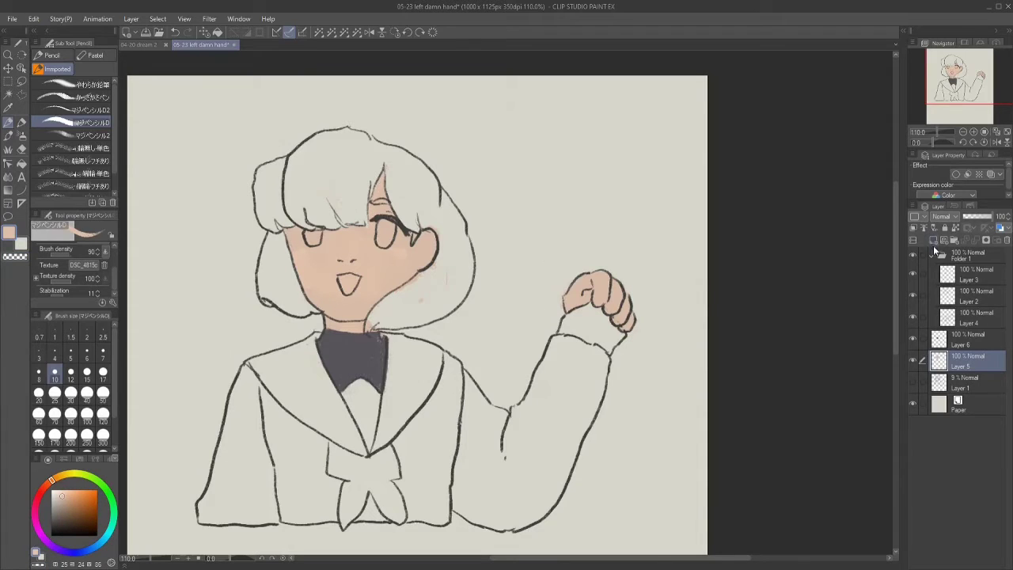
pyautogui.click(934, 242)
pyautogui.keyDown('alt'); pyautogui.click(374, 228); pyautogui.keyUp('alt')
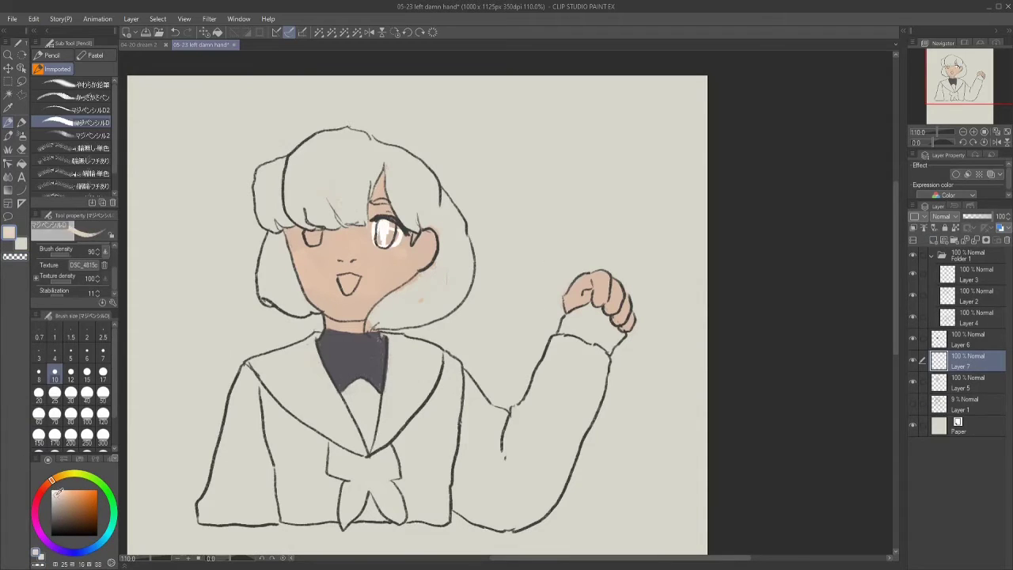
pyautogui.moveTo(554, 237); pyautogui.dragTo(546, 238)
pyautogui.hotkey('ctrl', 'd')
pyautogui.click(912, 360)
pyautogui.click(912, 361)
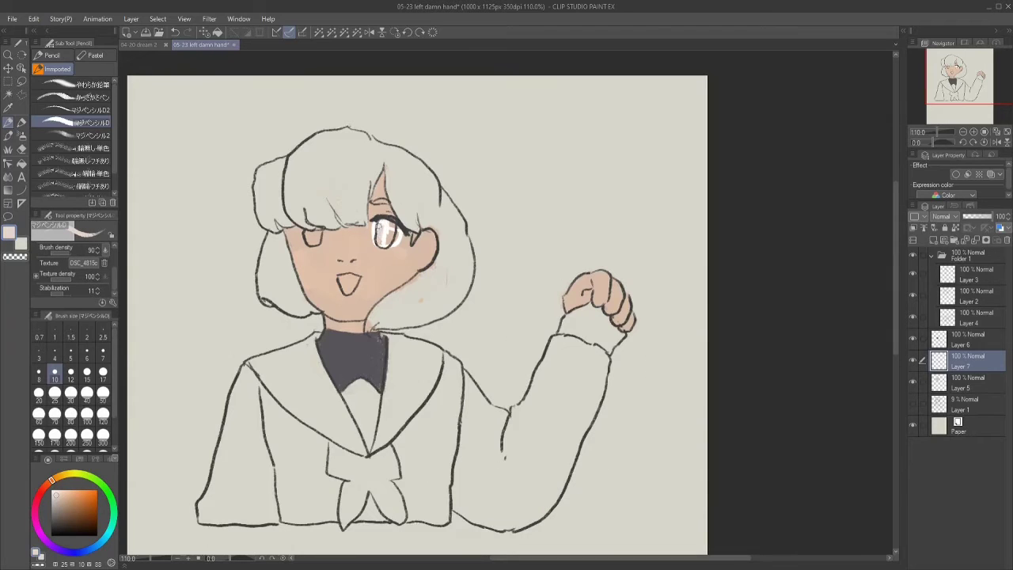
# Repaint the larger eye in a pale pinkish off-white on Layer 7 and colour the smaller eye to match.
pyautogui.keyDown('alt'); pyautogui.click(318, 183); pyautogui.keyUp('alt')
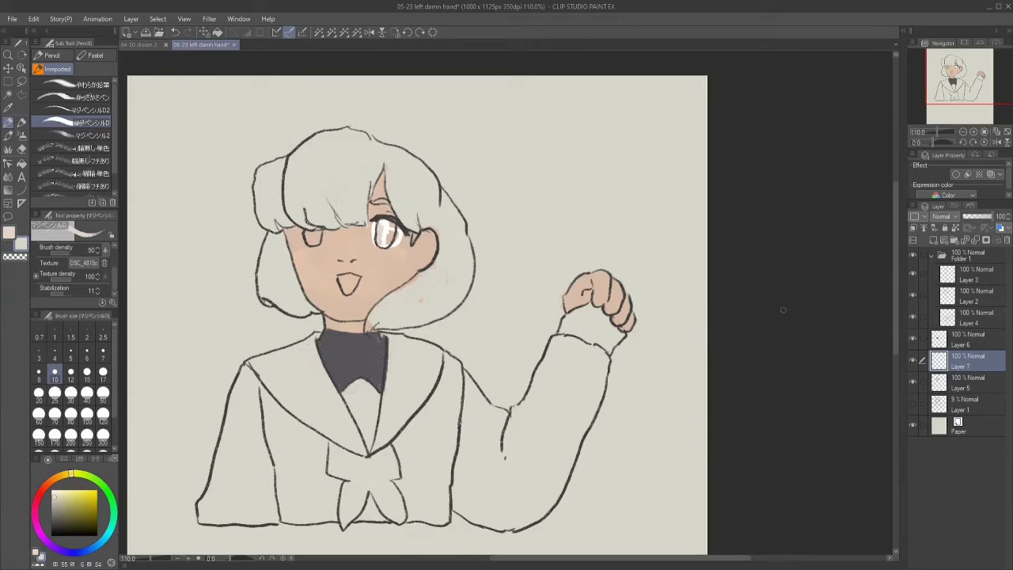
pyautogui.click(912, 361)
pyautogui.click(49, 482)
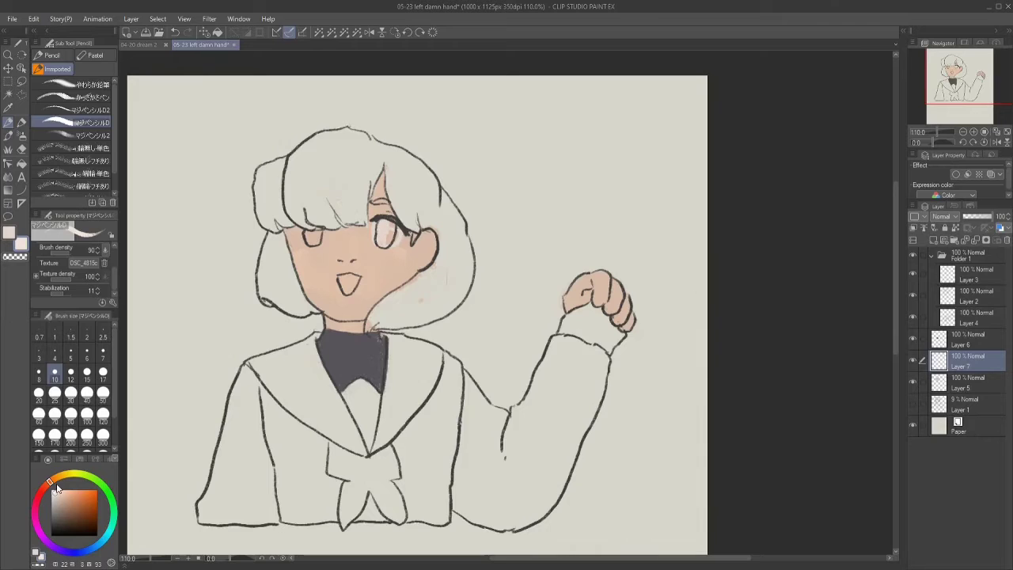
pyautogui.moveTo(387, 230); pyautogui.dragTo(383, 228)
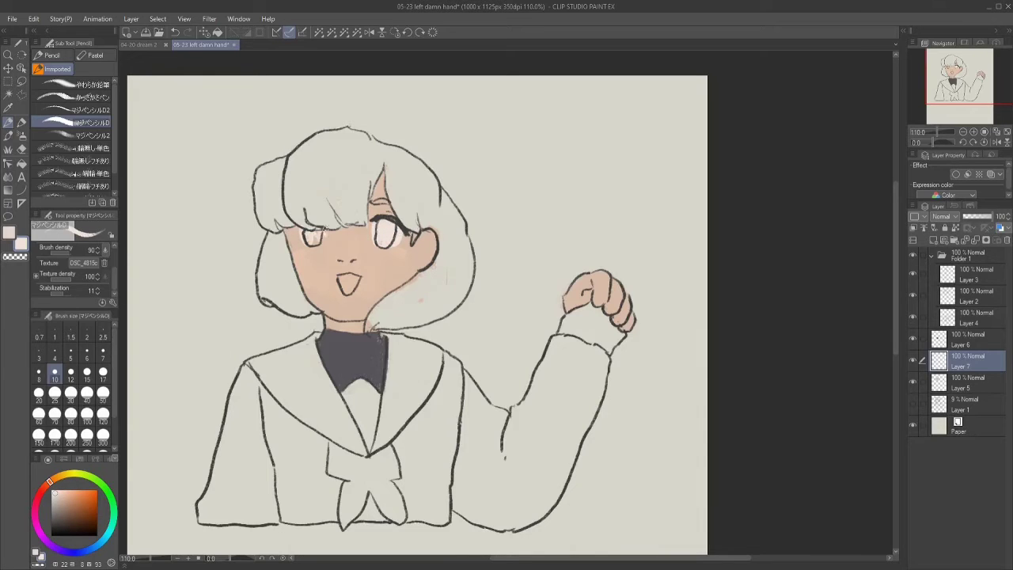
# Add a layer above Layer 7 and paint the larger eye's iris dark brown.
pyautogui.keyDown('ctrl'); pyautogui.keyDown('shift'); pyautogui.click(388, 230); pyautogui.keyUp('shift'); pyautogui.keyUp('ctrl')
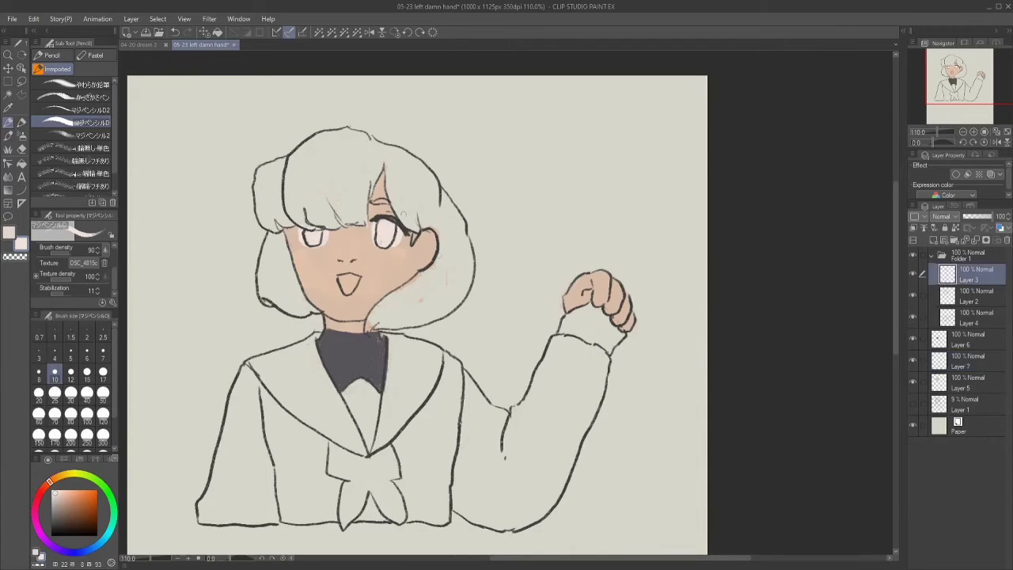
pyautogui.keyDown('alt'); pyautogui.click(297, 234); pyautogui.keyUp('alt')
pyautogui.click(969, 361)
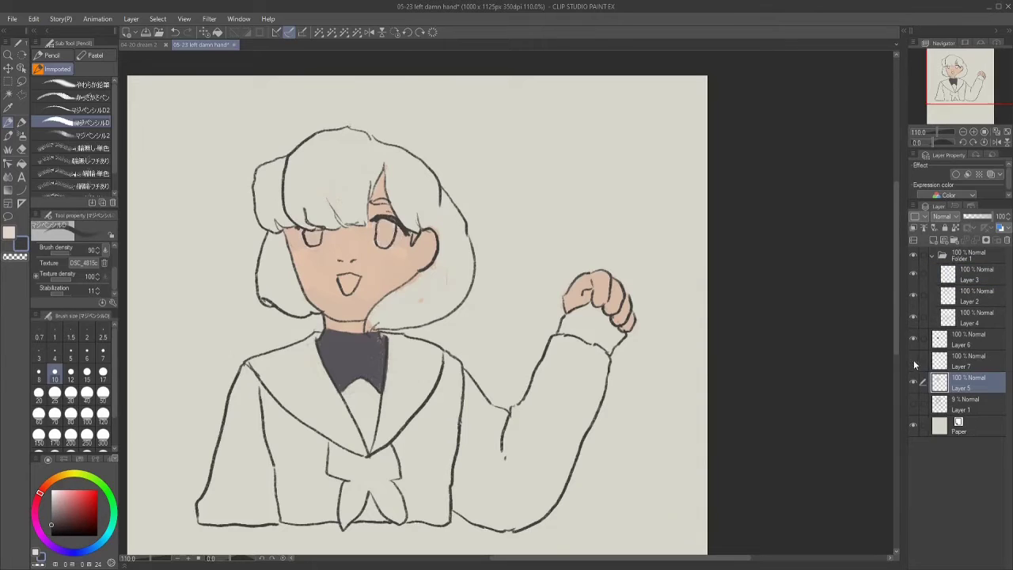
pyautogui.hotkey('ctrl', 'shift', 'n')
pyautogui.click(102, 541)
pyautogui.click(76, 495)
pyautogui.click(48, 481)
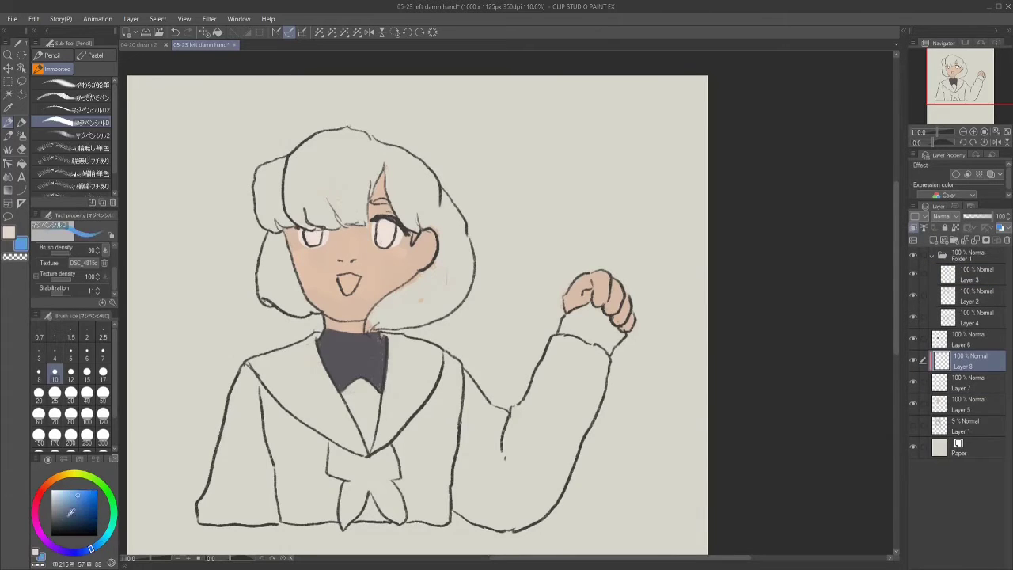
pyautogui.click(73, 510)
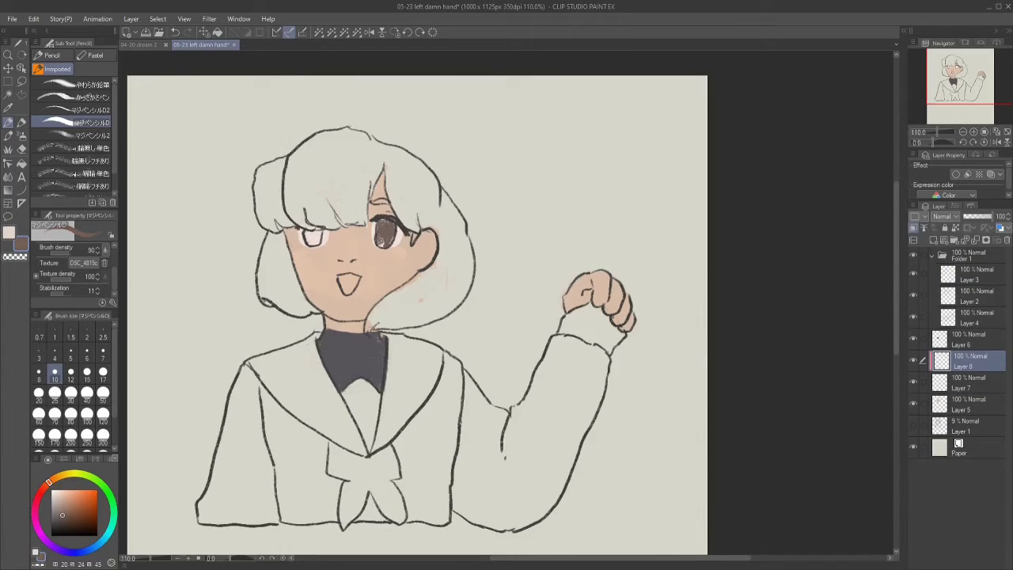
# Fill out the larger iris and paint the smaller eye's iris in the same dark brown on Layer 8, tidying the edges.
pyautogui.keyDown('ctrl'); pyautogui.keyDown('shift'); pyautogui.click(380, 225); pyautogui.keyUp('shift'); pyautogui.keyUp('ctrl')
pyautogui.keyDown('ctrl'); pyautogui.keyDown('shift'); pyautogui.click(380, 226); pyautogui.keyUp('shift'); pyautogui.keyUp('ctrl')
pyautogui.keyDown('ctrl'); pyautogui.keyDown('shift'); pyautogui.click(378, 226); pyautogui.keyUp('shift'); pyautogui.keyUp('ctrl')
pyautogui.keyDown('ctrl'); pyautogui.keyDown('shift'); pyautogui.click(378, 227); pyautogui.keyUp('shift'); pyautogui.keyUp('ctrl')
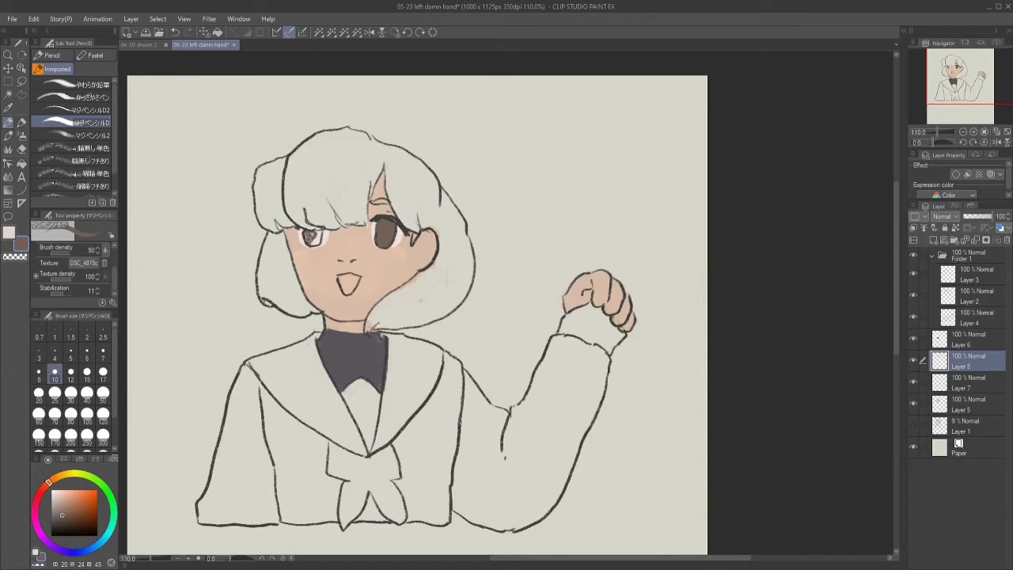
pyautogui.click(18, 256)
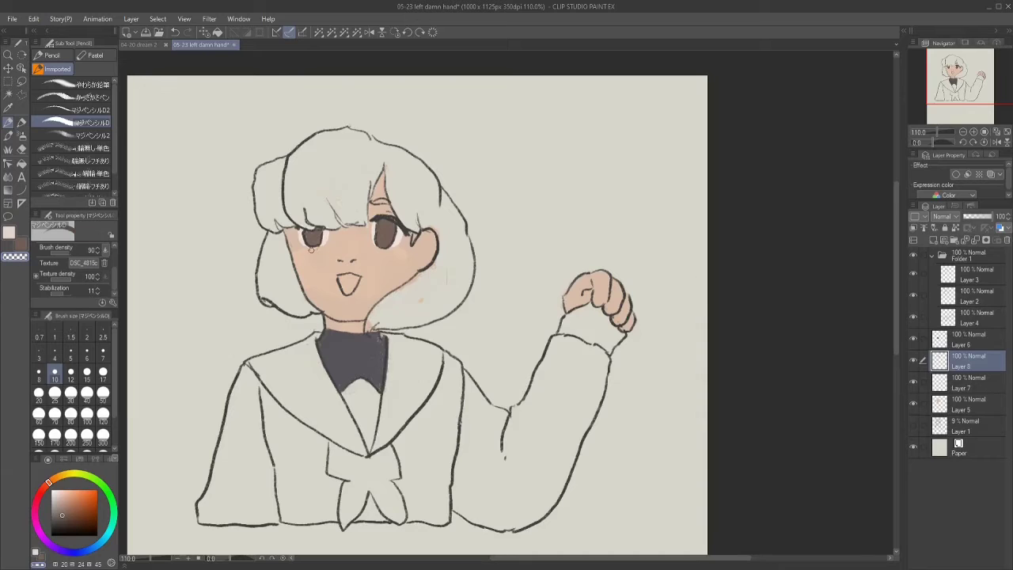
# Add a layer above Layer 6 and paint short dark brown roots along the crown and side of the hair.
pyautogui.click(961, 336)
pyautogui.hotkey('ctrl', 'shift', 'n')
pyautogui.click(60, 511)
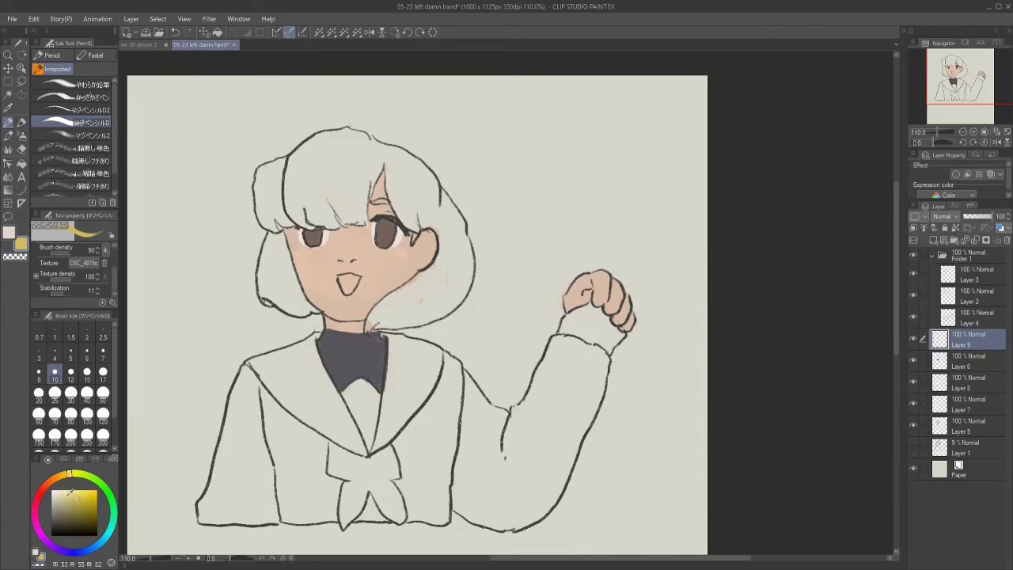
pyautogui.click(55, 518)
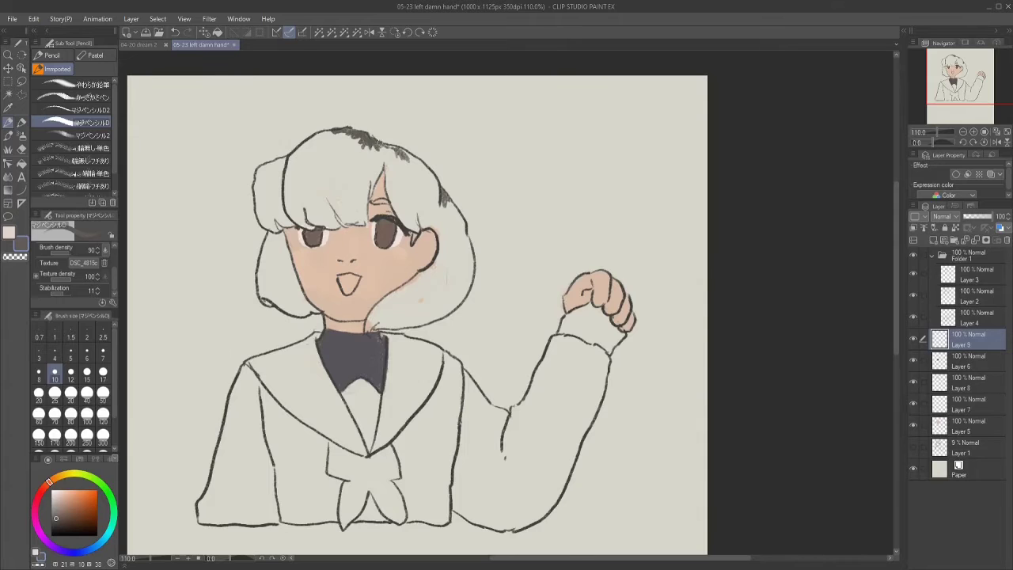
# Paint the front of the fringe and the hair on the smaller eye's side in muted blonde tones, using brush size 30.
pyautogui.click(67, 473)
pyautogui.click(59, 500)
pyautogui.moveTo(313, 170)
pyautogui.mouseDown()
pyautogui.moveTo(348, 186)
pyautogui.moveTo(331, 162)
pyautogui.moveTo(265, 204)
pyautogui.moveTo(268, 218)
pyautogui.moveTo(260, 183)
pyautogui.moveTo(269, 166)
pyautogui.moveTo(332, 136)
pyautogui.mouseUp()
pyautogui.click(53, 492)
pyautogui.click(54, 392)
pyautogui.moveTo(283, 205)
pyautogui.mouseDown()
pyautogui.moveTo(269, 293)
pyautogui.moveTo(304, 308)
pyautogui.mouseUp()
# Cover the rest of the fringe and the hair around the ear in the same blonde, filling the remaining gaps.
pyautogui.click(87, 371)
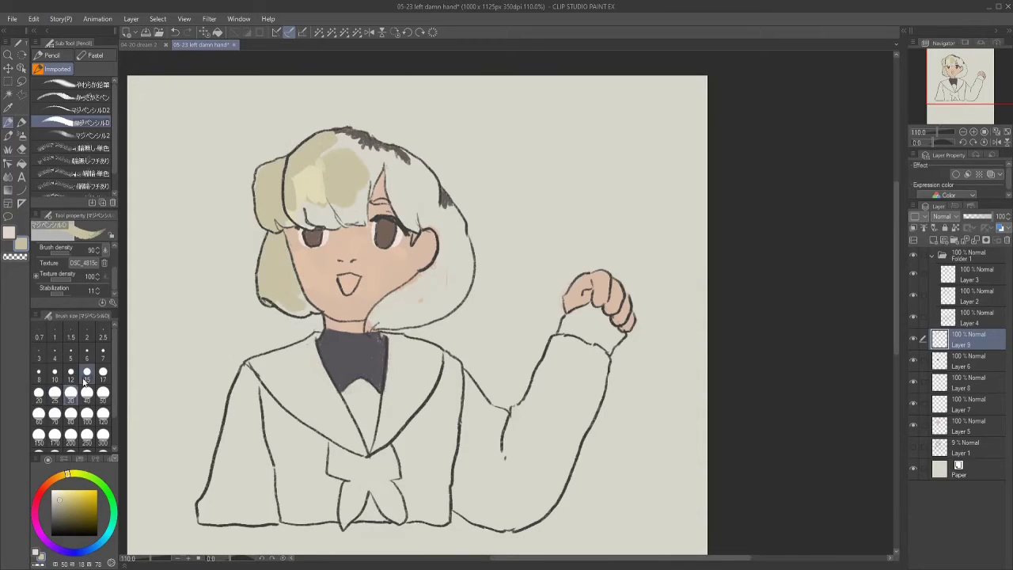
pyautogui.moveTo(424, 316); pyautogui.dragTo(462, 281)
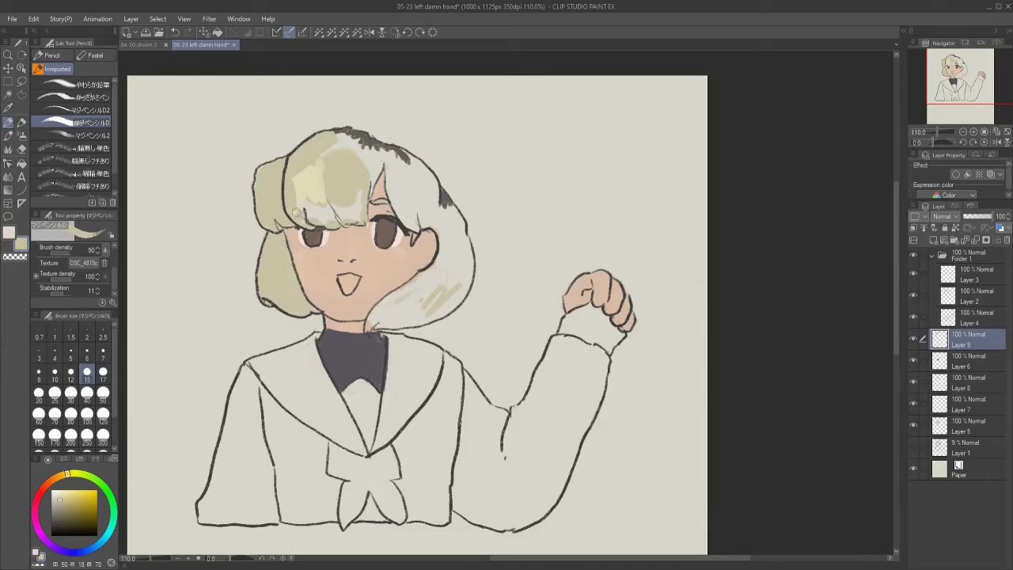
pyautogui.moveTo(296, 212)
pyautogui.mouseDown()
pyautogui.moveTo(354, 214)
pyautogui.moveTo(395, 181)
pyautogui.moveTo(404, 210)
pyautogui.moveTo(427, 230)
pyautogui.mouseUp()
pyautogui.click(71, 392)
pyautogui.moveTo(427, 273); pyautogui.dragTo(380, 316)
pyautogui.press('g')
pyautogui.click(455, 237)
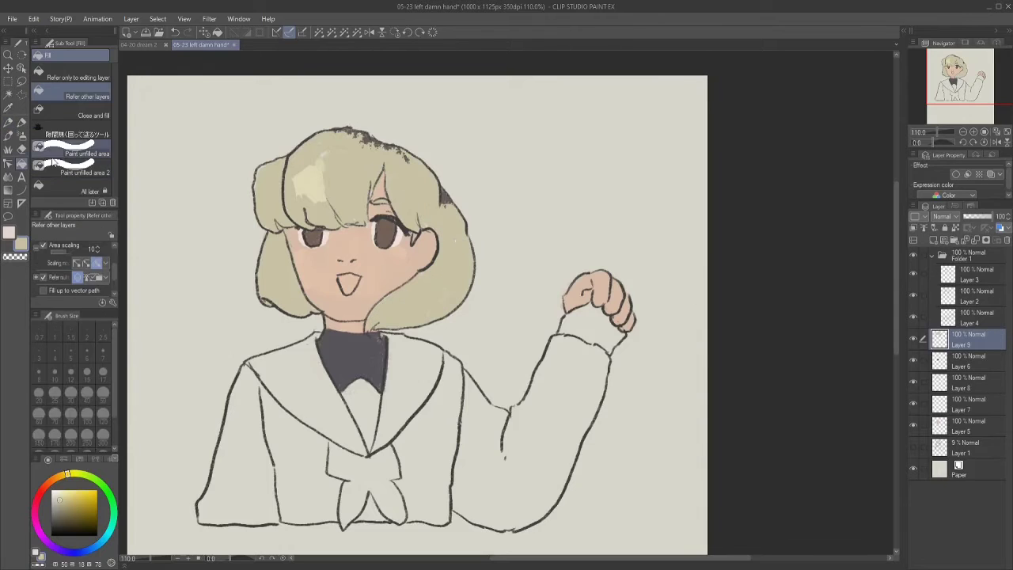
# Extend the dark roots into the blonde with short strands at the crown and the side of the head.
pyautogui.press('p')
pyautogui.moveTo(328, 130); pyautogui.dragTo(384, 151)
pyautogui.moveTo(442, 201); pyautogui.dragTo(448, 210)
# Blend the dark roots into the blonde with sampled in-between tones, reducing the brush to size 12.
pyautogui.keyDown('alt'); pyautogui.click(448, 207); pyautogui.keyUp('alt')
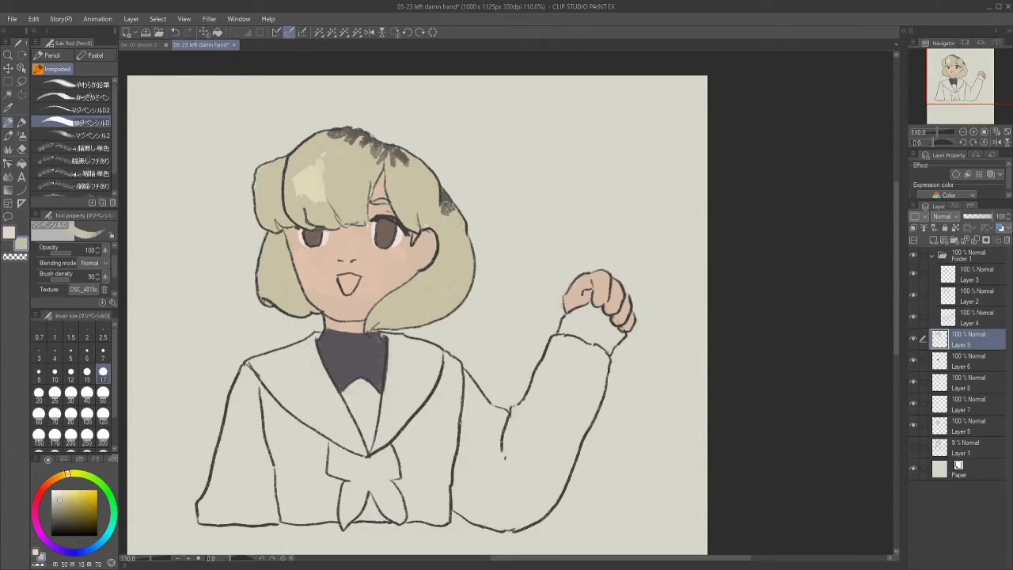
pyautogui.keyDown('alt'); pyautogui.click(445, 213); pyautogui.keyUp('alt')
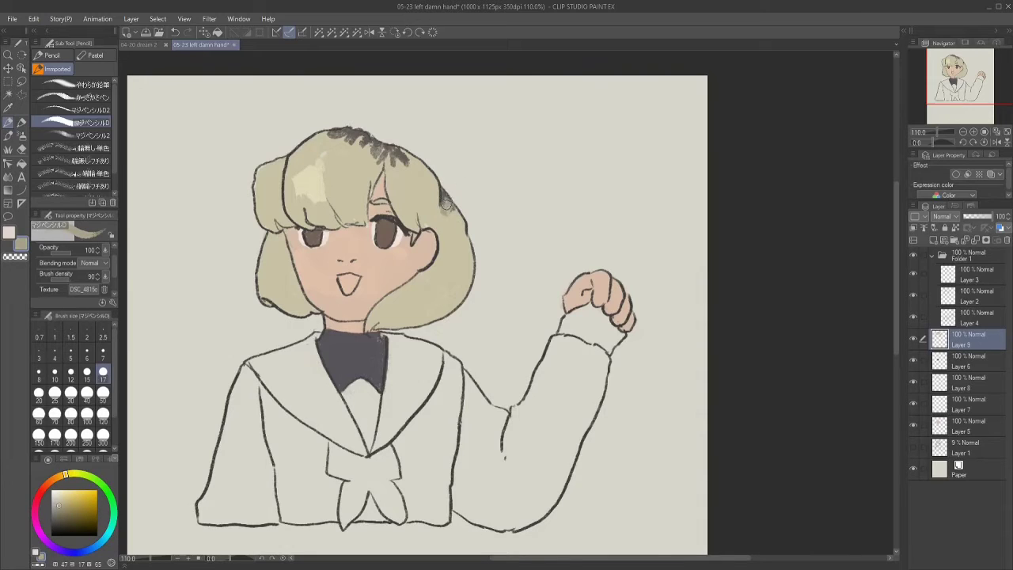
pyautogui.keyDown('alt'); pyautogui.click(449, 211); pyautogui.keyUp('alt')
pyautogui.keyDown('alt'); pyautogui.click(446, 215); pyautogui.keyUp('alt')
pyautogui.press('[')
pyautogui.press('[')
pyautogui.keyDown('alt'); pyautogui.click(445, 212); pyautogui.keyUp('alt')
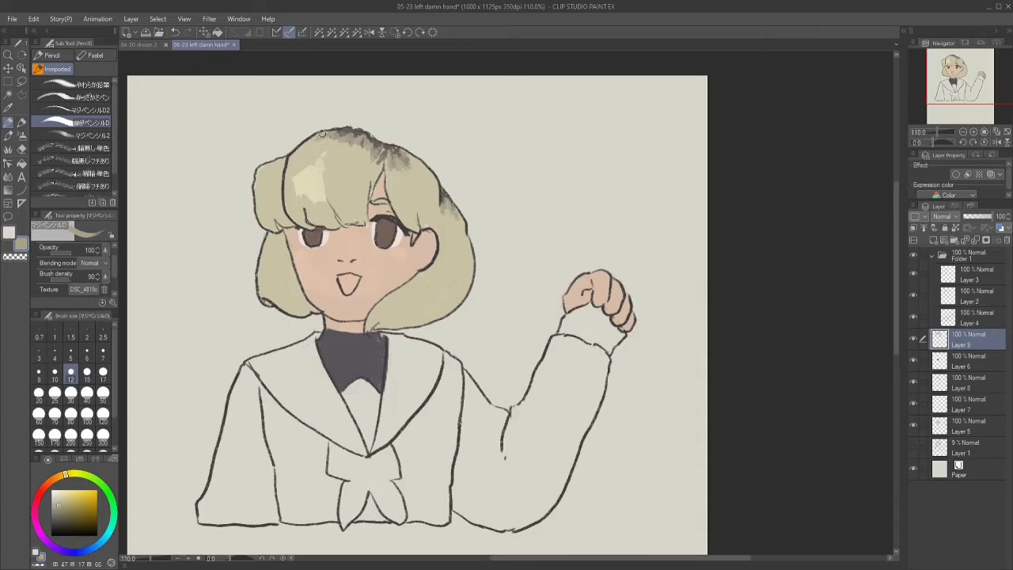
pyautogui.keyDown('alt'); pyautogui.click(368, 162); pyautogui.keyUp('alt')
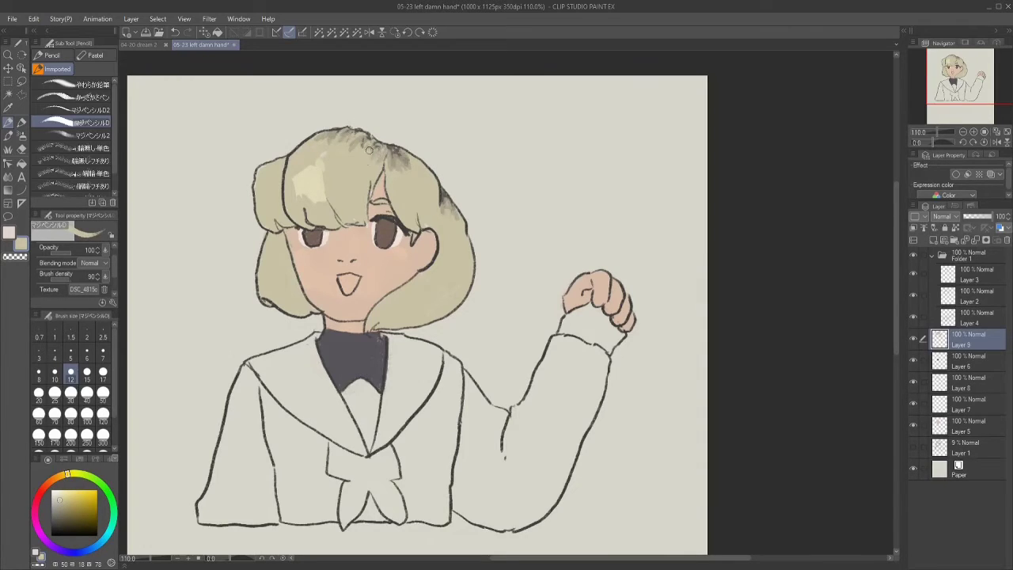
# Mirror the canvas view and break up the fringe and outer side lock with fine lighter and darker blonde streaks.
pyautogui.press('h')
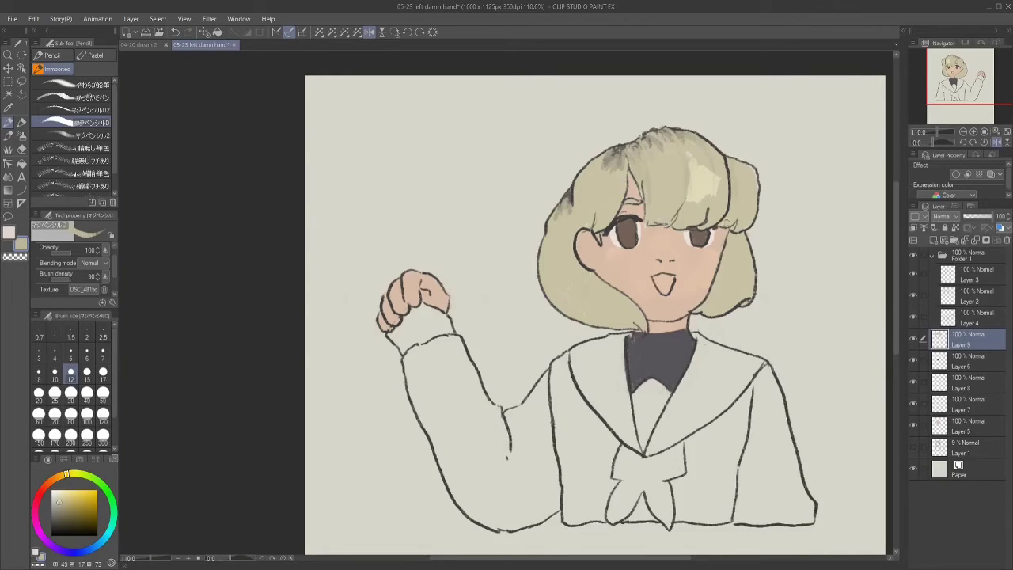
pyautogui.keyDown('alt'); pyautogui.click(692, 164); pyautogui.keyUp('alt')
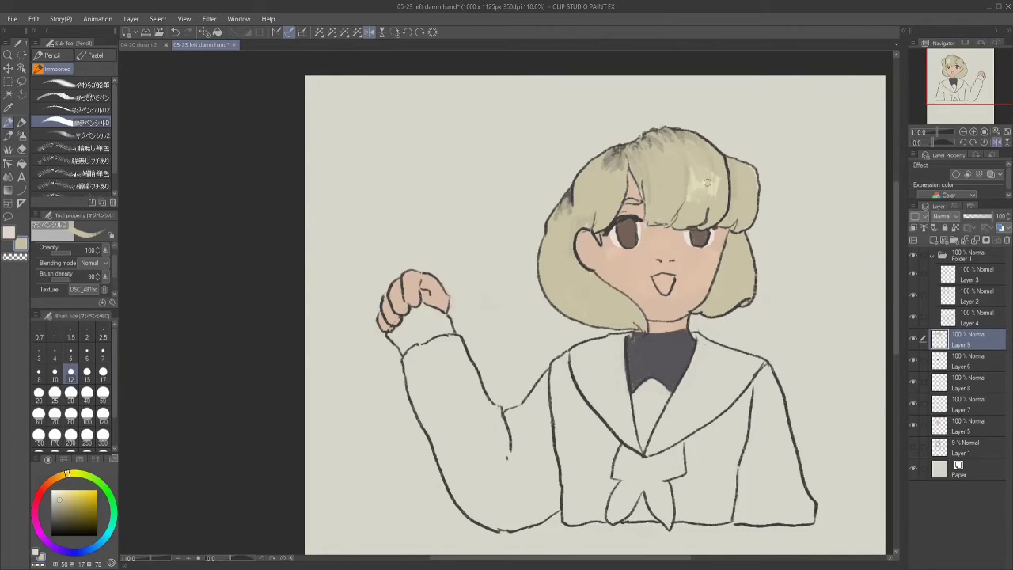
pyautogui.keyDown('alt'); pyautogui.click(753, 179); pyautogui.keyUp('alt')
pyautogui.keyDown('alt'); pyautogui.click(674, 176); pyautogui.keyUp('alt')
pyautogui.keyDown('alt'); pyautogui.click(705, 177); pyautogui.keyUp('alt')
# Add blonde strand streaks to the lock above the ear and the hair behind it, undoing a stray stroke, and unmirror the view.
pyautogui.keyDown('alt'); pyautogui.click(598, 173); pyautogui.keyUp('alt')
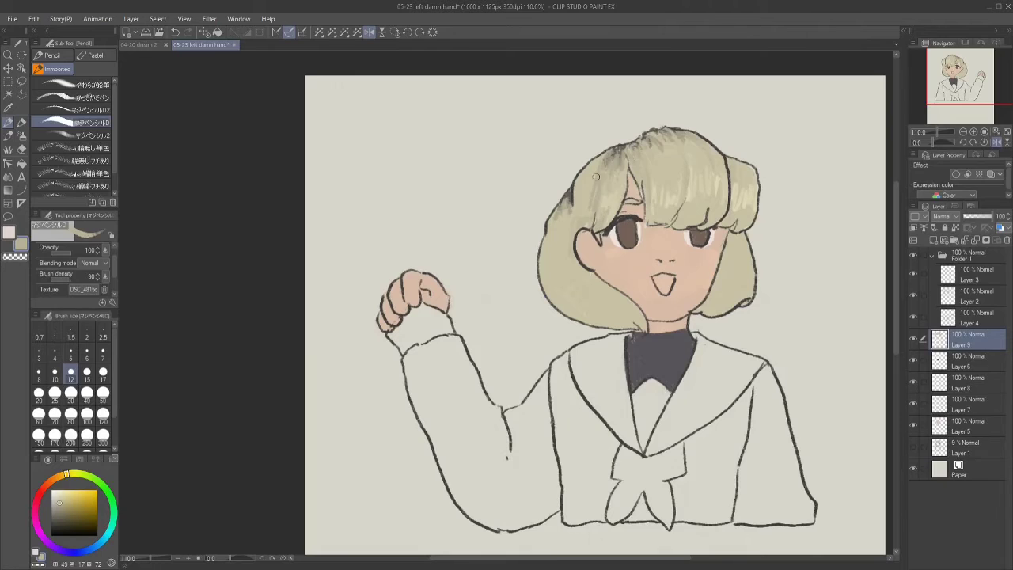
pyautogui.keyDown('alt'); pyautogui.click(611, 198); pyautogui.keyUp('alt')
pyautogui.keyDown('alt'); pyautogui.click(592, 159); pyautogui.keyUp('alt')
pyautogui.keyDown('alt'); pyautogui.click(575, 233); pyautogui.keyUp('alt')
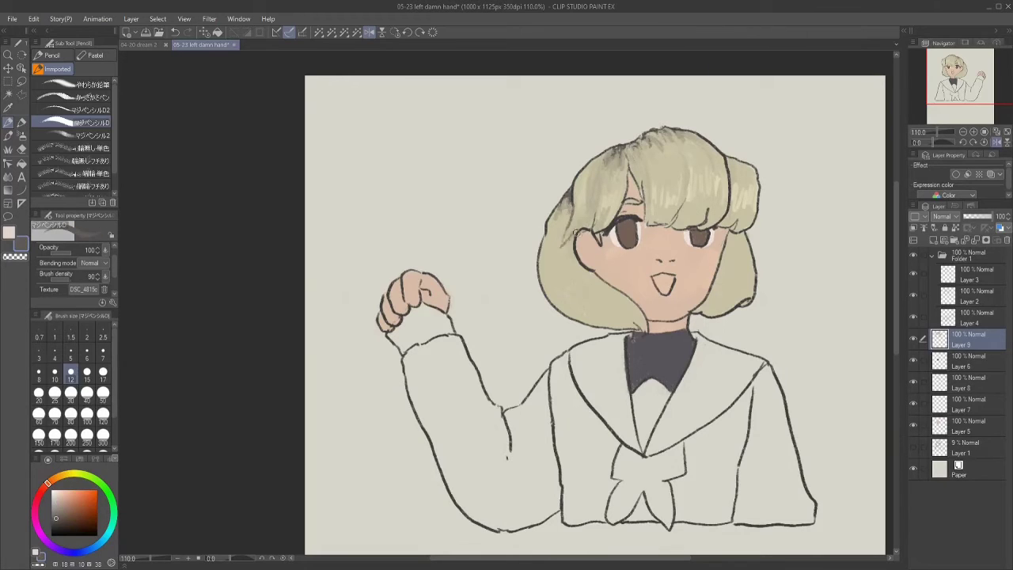
pyautogui.click(176, 33)
pyautogui.keyDown('alt'); pyautogui.click(645, 223); pyautogui.keyUp('alt')
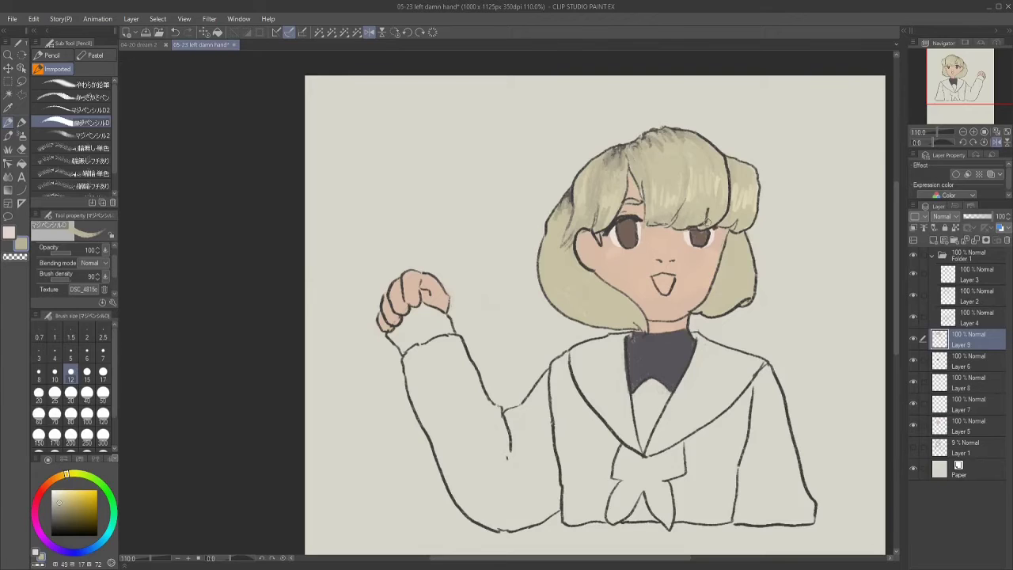
pyautogui.press('h')
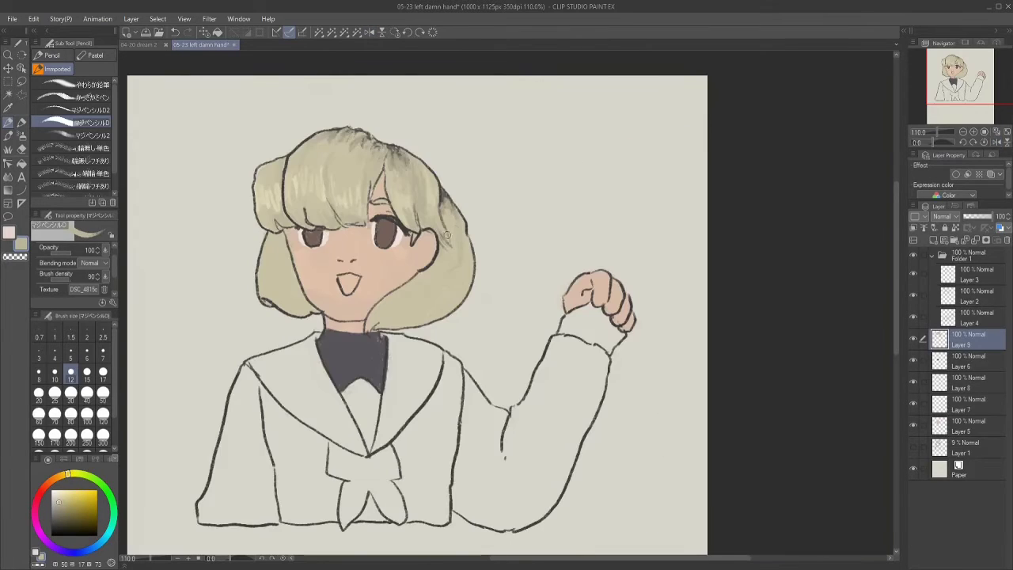
# Shade the hair behind the ear and under the opposite side lock with sampled darker blonde strokes.
pyautogui.keyDown('alt'); pyautogui.click(439, 247); pyautogui.keyUp('alt')
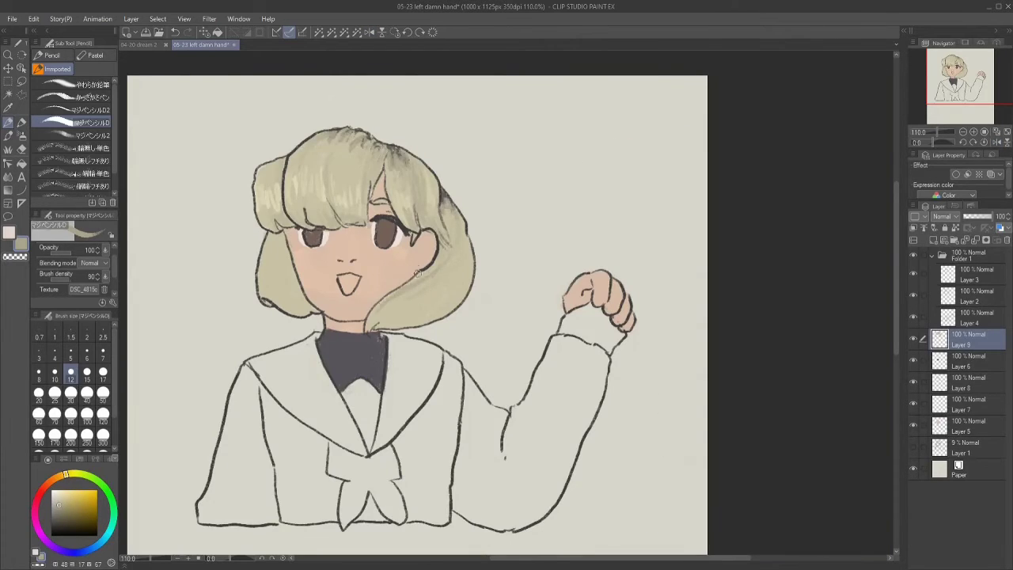
pyautogui.keyDown('alt'); pyautogui.click(277, 247); pyautogui.keyUp('alt')
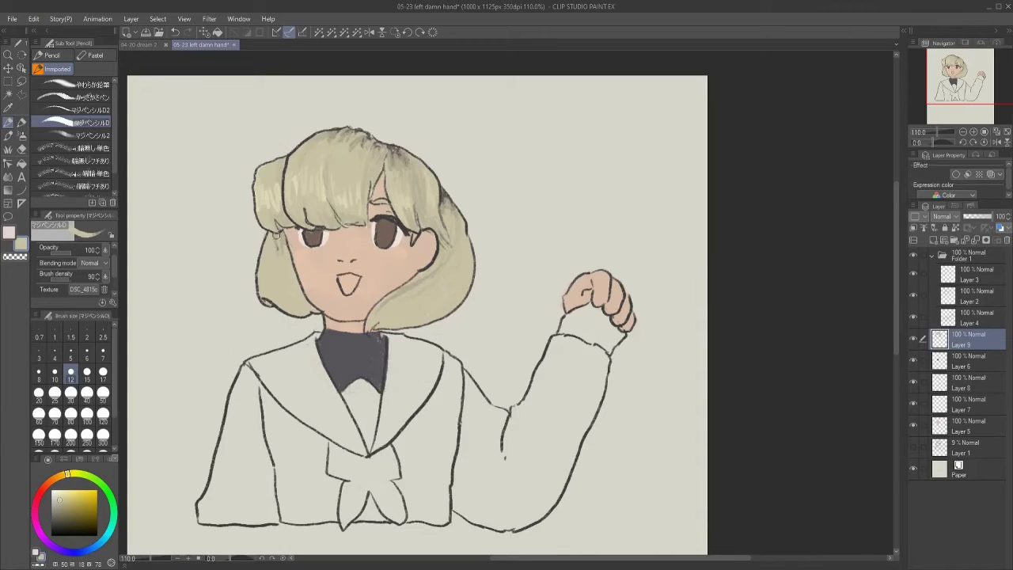
pyautogui.moveTo(287, 248)
pyautogui.mouseDown()
pyautogui.moveTo(308, 148)
pyautogui.moveTo(280, 251)
pyautogui.mouseUp()
# Add a layer for the uniform and move it below Layer 5.
pyautogui.click(931, 240)
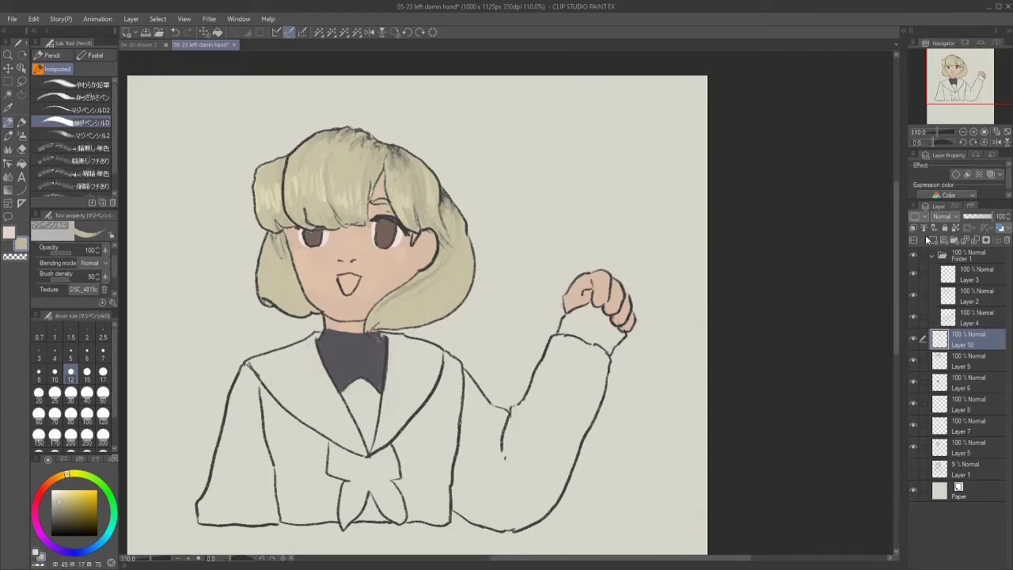
pyautogui.moveTo(959, 465); pyautogui.dragTo(959, 464)
pyautogui.click(12, 240)
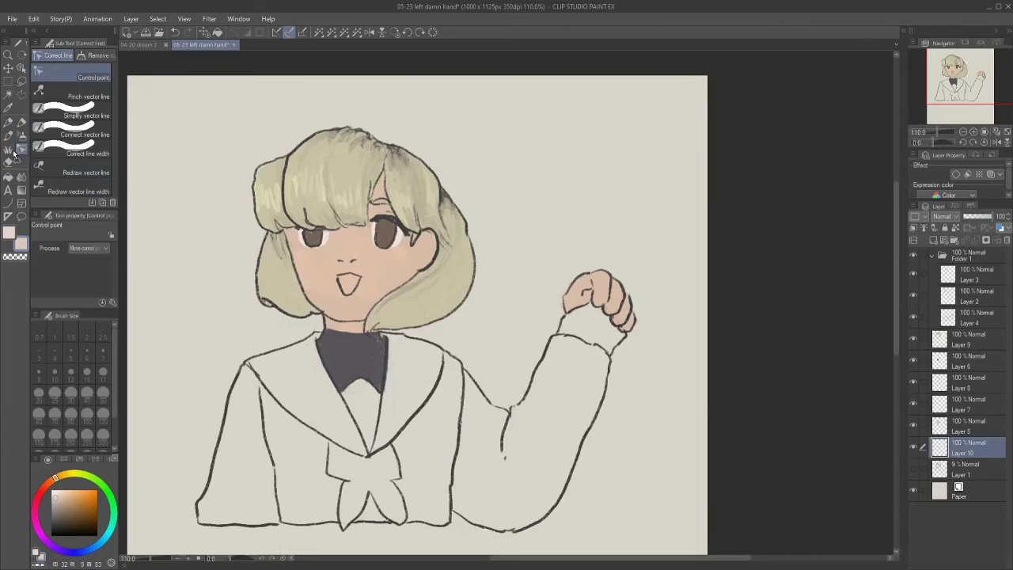
pyautogui.click(32, 170)
pyautogui.click(12, 173)
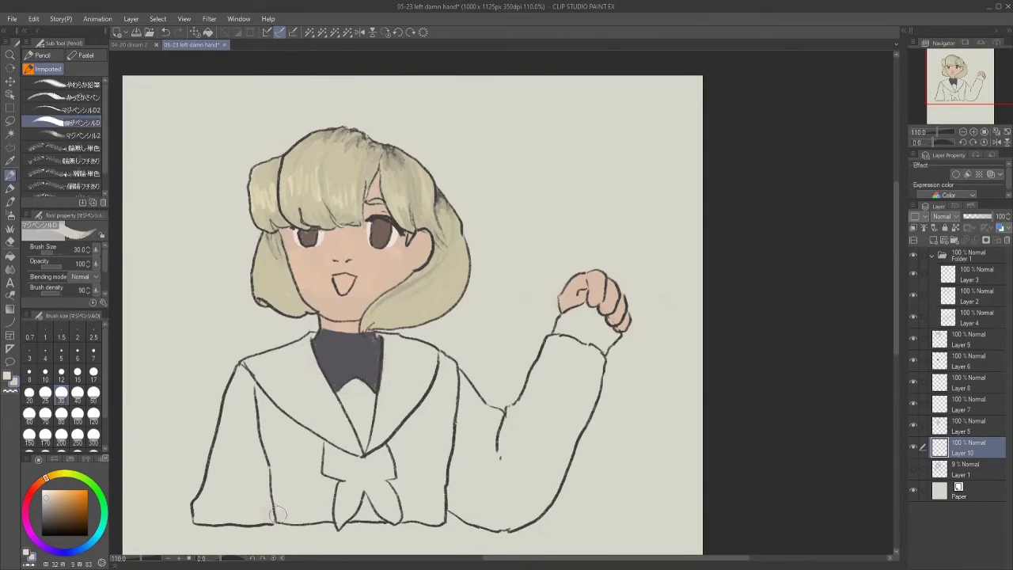
# Fill the uniform's torso and both sleeves with warm off-white on Layer 10, undoing the extra fill inside the neckline.
pyautogui.click(10, 255)
pyautogui.click(229, 451)
pyautogui.click(297, 467)
pyautogui.click(423, 451)
pyautogui.click(546, 443)
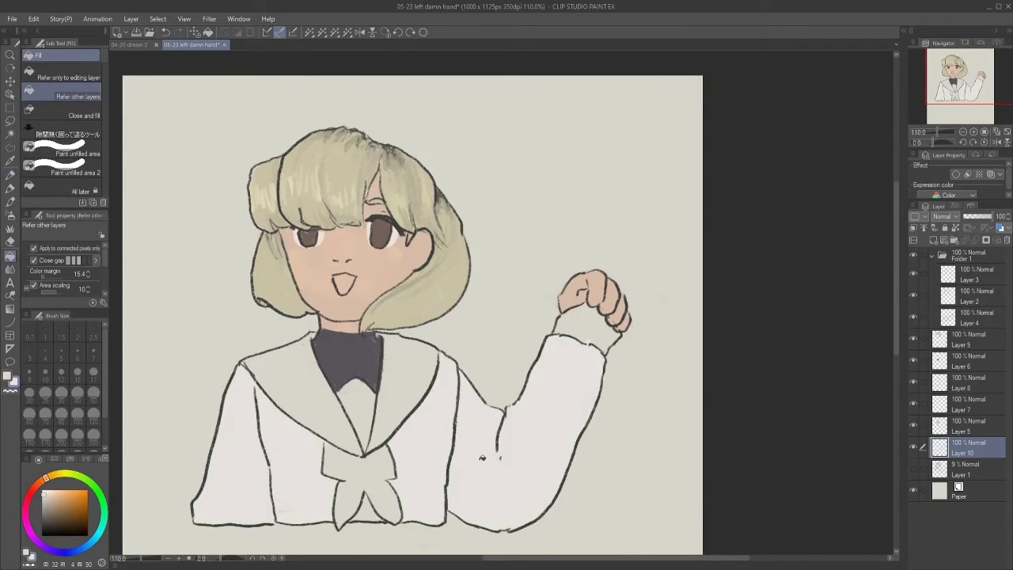
pyautogui.click(366, 405)
pyautogui.click(166, 33)
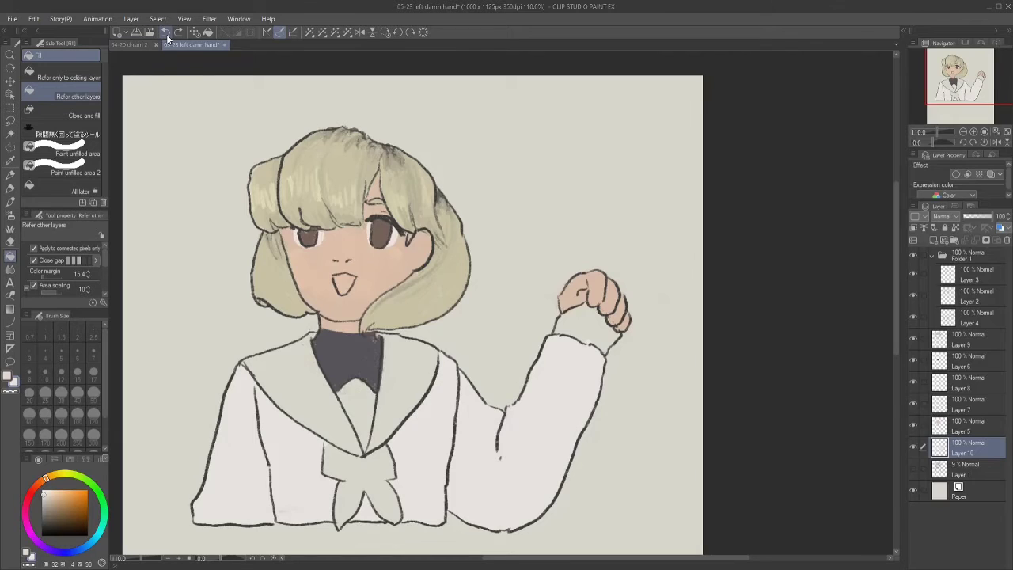
# Add a layer above Layer 10 and fill the sailor collar, neckline insert and raised cuff with muted orange.
pyautogui.click(933, 240)
pyautogui.click(56, 492)
pyautogui.click(285, 372)
pyautogui.click(412, 365)
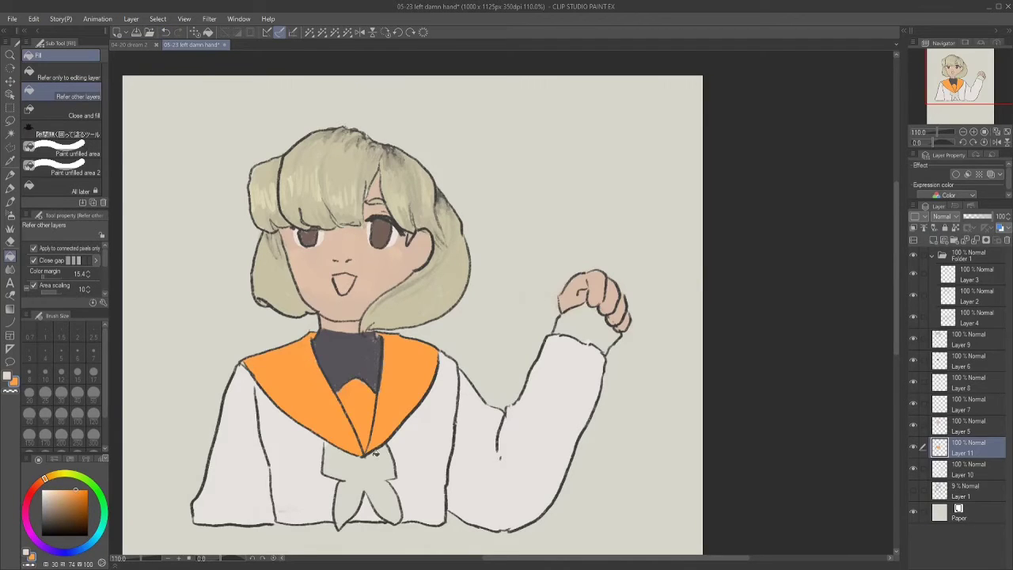
pyautogui.click(590, 326)
pyautogui.press('p')
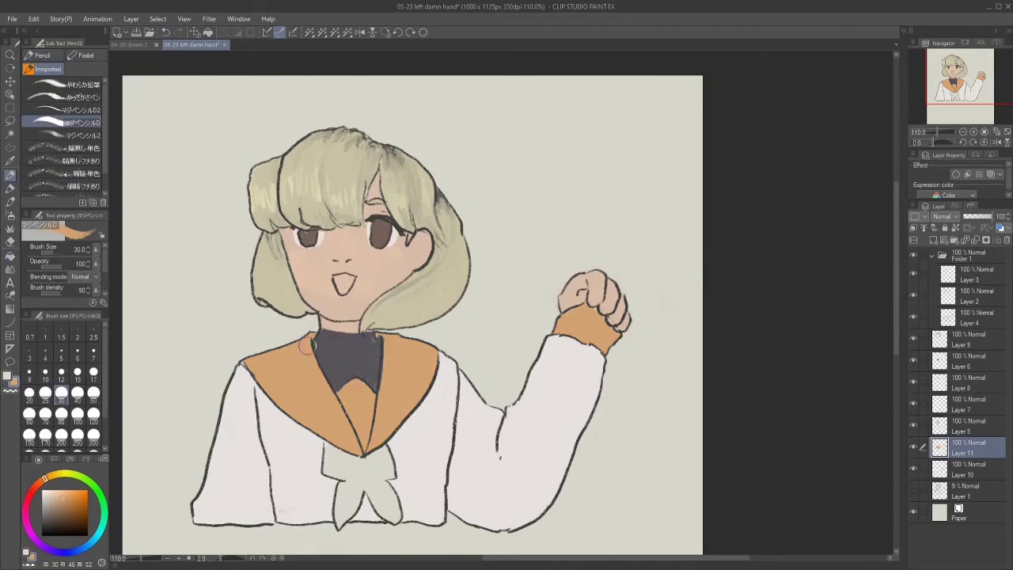
# Add a layer above Layer 11 and fill the neckerchief with medium blue.
pyautogui.keyDown('alt'); pyautogui.click(318, 443); pyautogui.keyUp('alt')
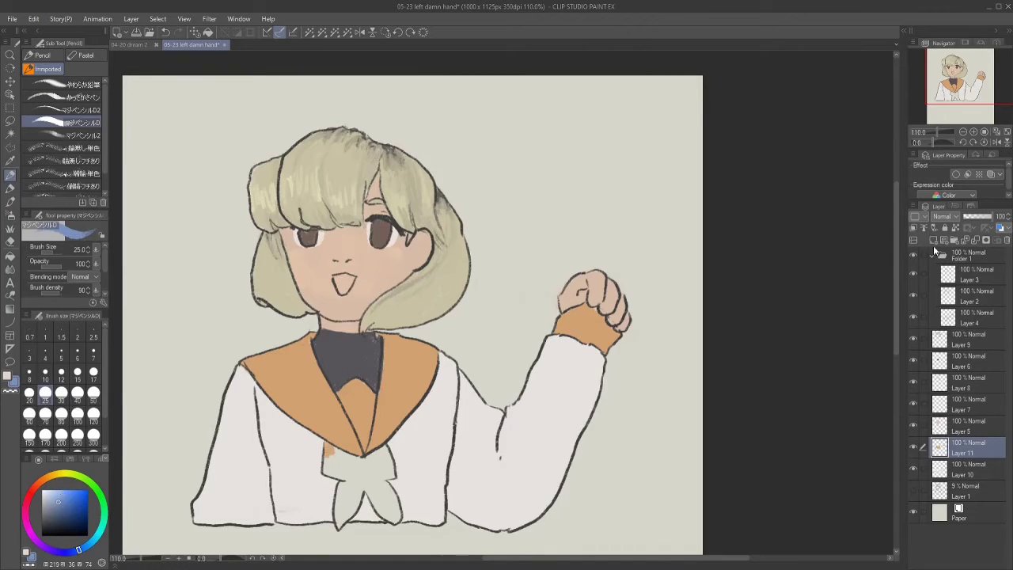
pyautogui.hotkey('ctrl', 'shift', 'n')
pyautogui.hotkey('ctrl', 'shift', 'n')
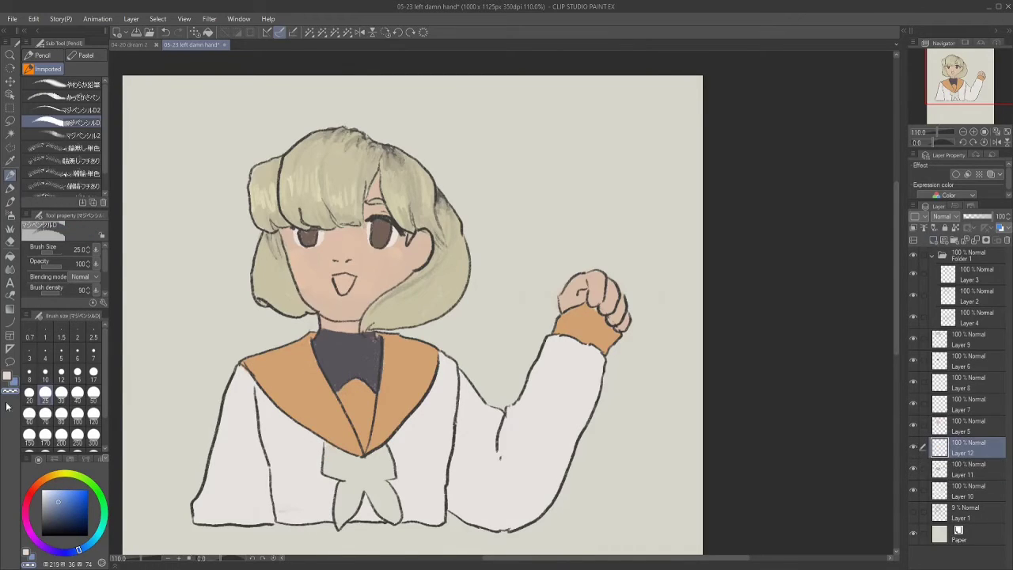
pyautogui.press('x')
pyautogui.click(327, 459)
pyautogui.hotkey('ctrl', 'z')
pyautogui.press('g')
pyautogui.click(360, 483)
pyautogui.click(11, 175)
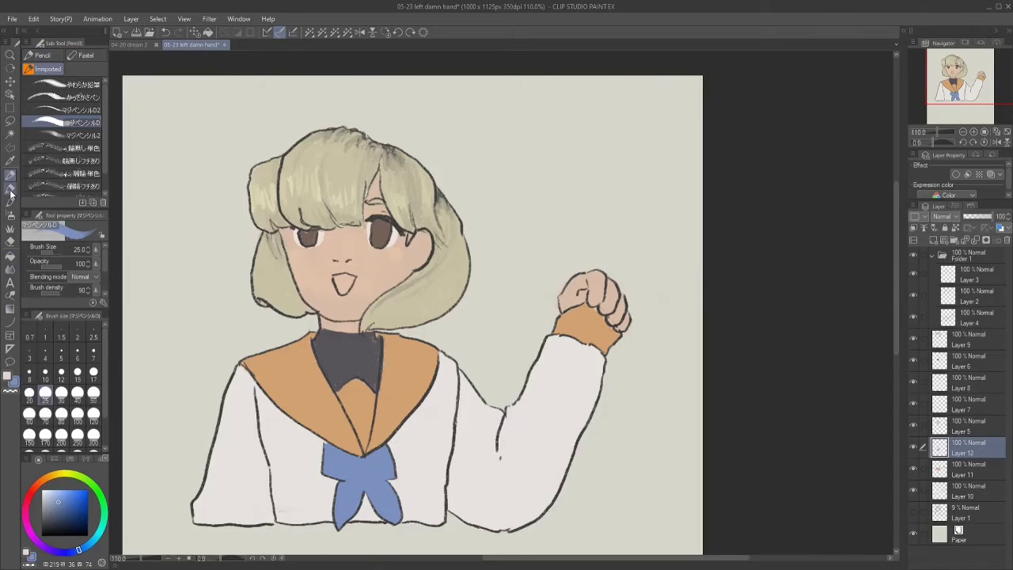
# Add a layer clipped to Layer 11 and draw off-white stripes along one collar flap and, at brush size 7, across the neckline insert.
pyautogui.click(77, 371)
pyautogui.hotkey('ctrl', 'shift', 'n')
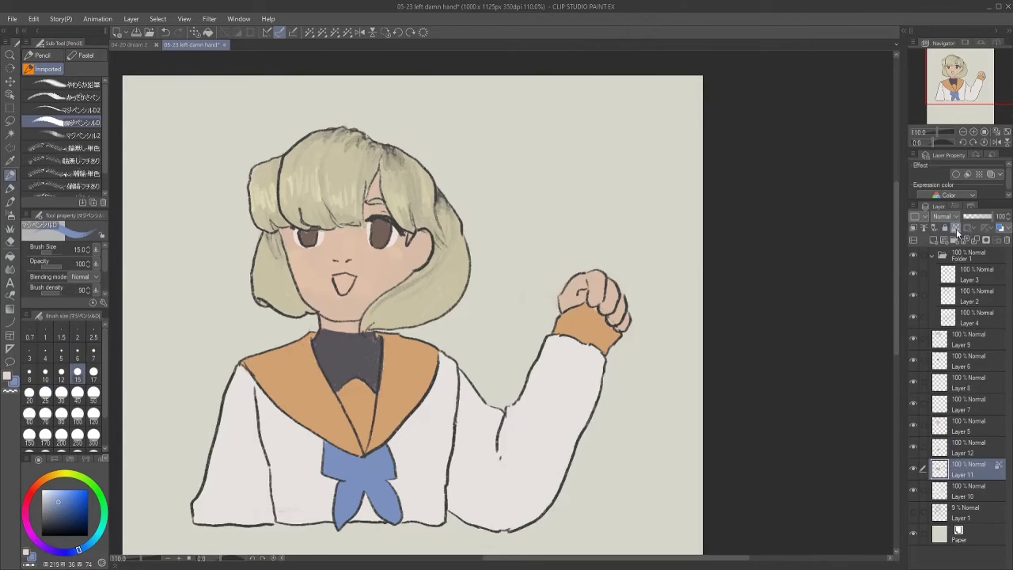
pyautogui.click(45, 478)
pyautogui.click(45, 371)
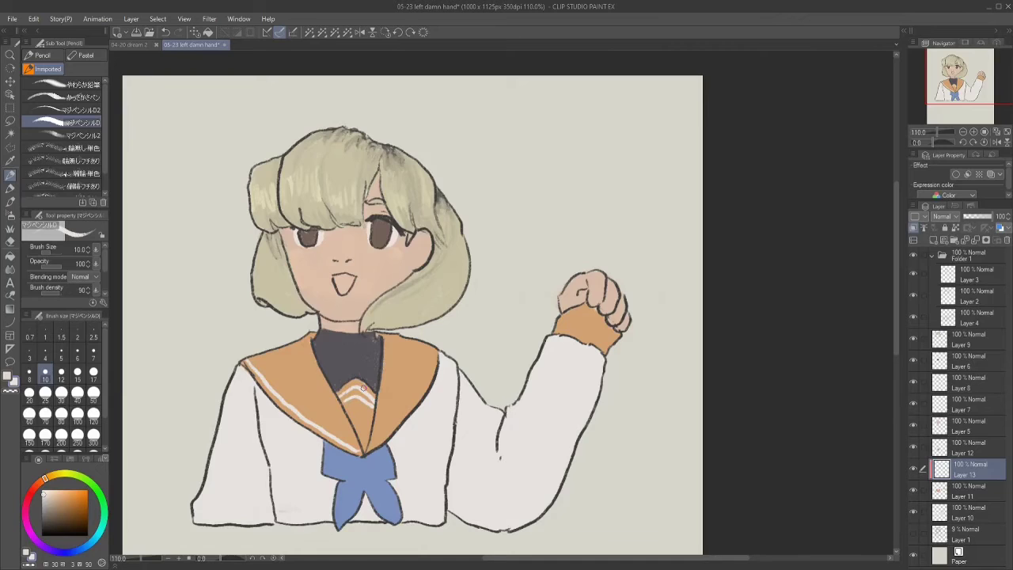
pyautogui.hotkey('ctrl', 'z')
pyautogui.press('[')
pyautogui.press('[')
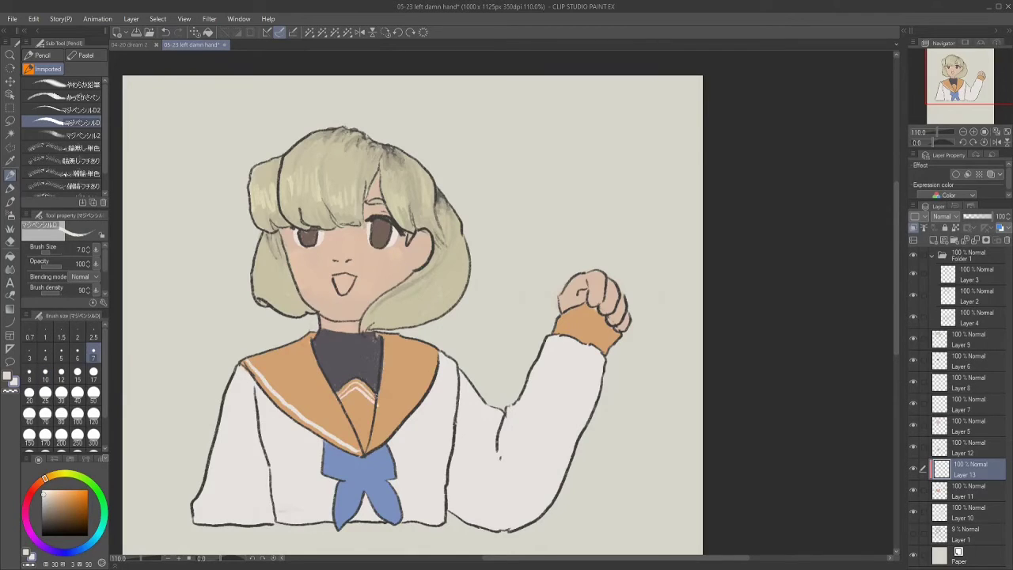
# Complete the double off-white stripes on both collar flaps and the raised cuff at brush size 8, select Layer 5 and save the drawing.
pyautogui.press(']')
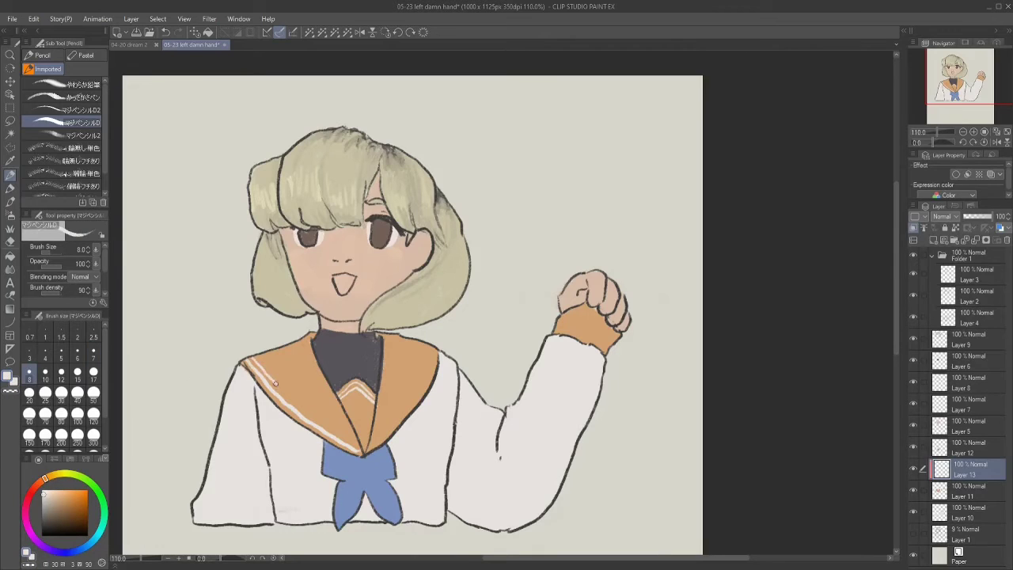
pyautogui.moveTo(435, 349); pyautogui.dragTo(401, 409)
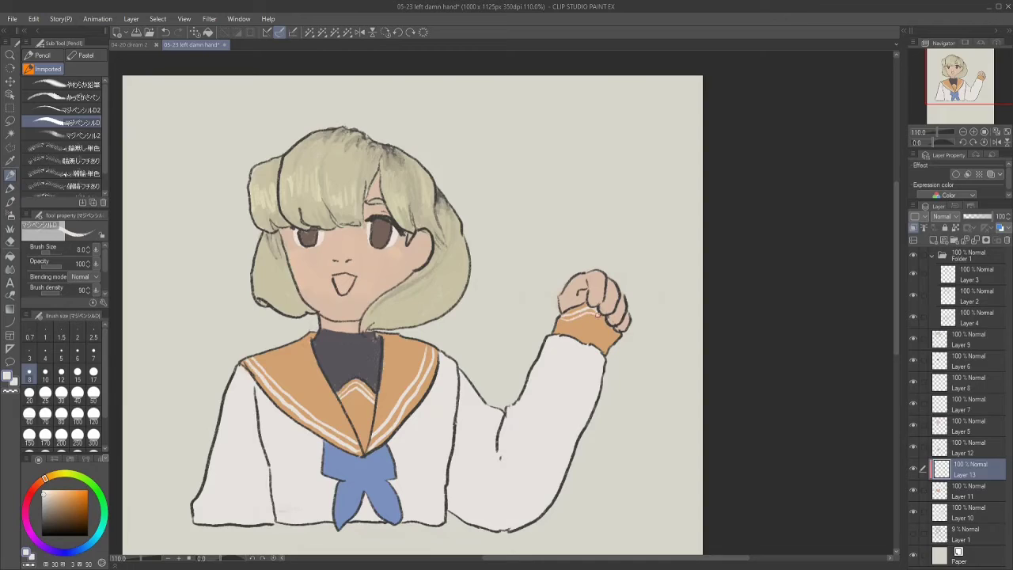
pyautogui.click(961, 426)
pyautogui.hotkey('ctrl', 's')
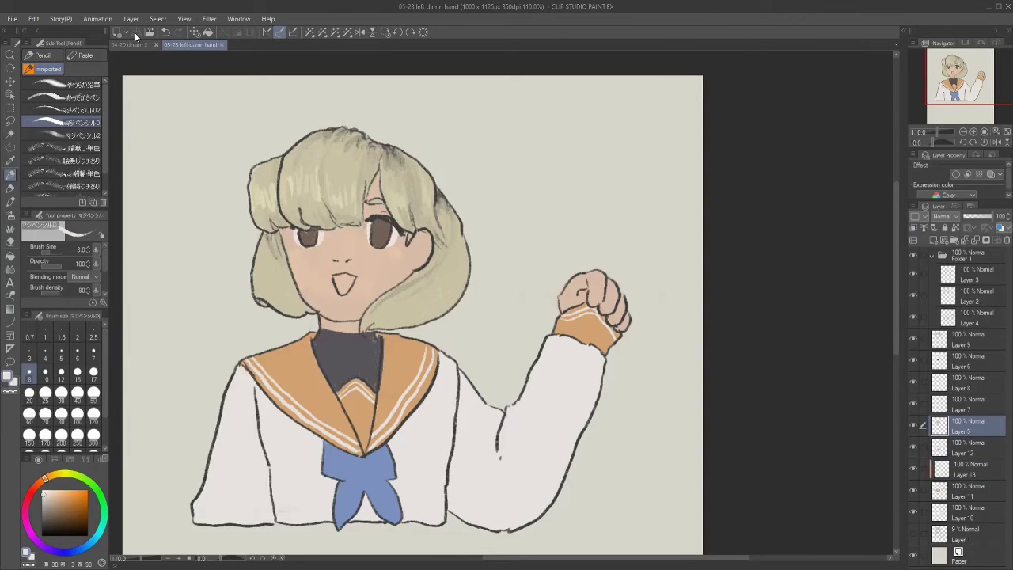
# Paint soft reddish blush on both cheeks on Layer 5 at brush size 70, blending the edges with sampled skin tones.
pyautogui.keyDown('alt'); pyautogui.click(311, 254); pyautogui.keyUp('alt')
pyautogui.click(45, 412)
pyautogui.moveTo(311, 255)
pyautogui.mouseDown()
pyautogui.moveTo(299, 266)
pyautogui.moveTo(313, 266)
pyautogui.mouseUp()
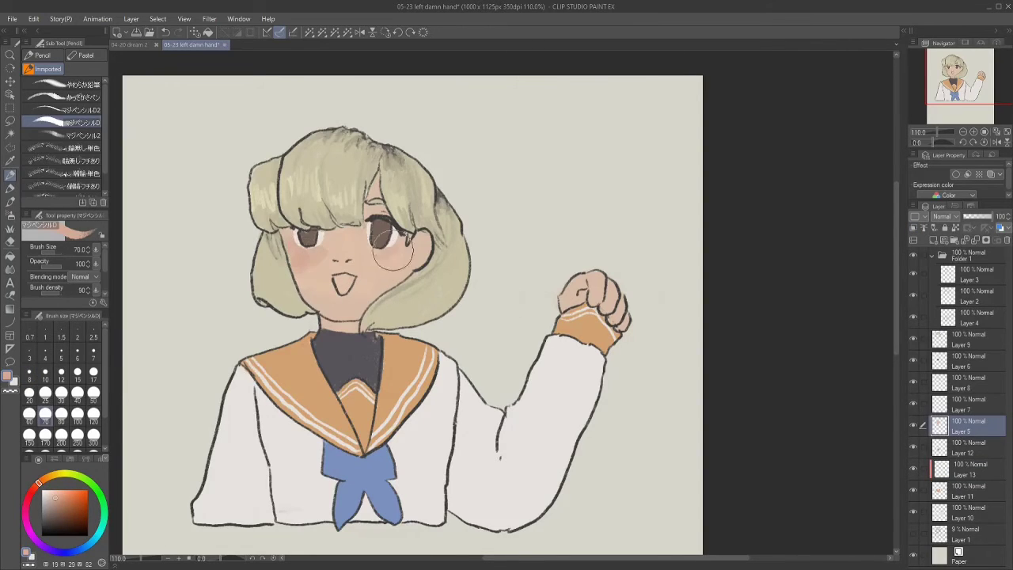
pyautogui.moveTo(383, 252); pyautogui.dragTo(395, 261)
pyautogui.click(59, 496)
pyautogui.moveTo(294, 258); pyautogui.dragTo(304, 251)
pyautogui.keyDown('alt'); pyautogui.click(301, 255); pyautogui.keyUp('alt')
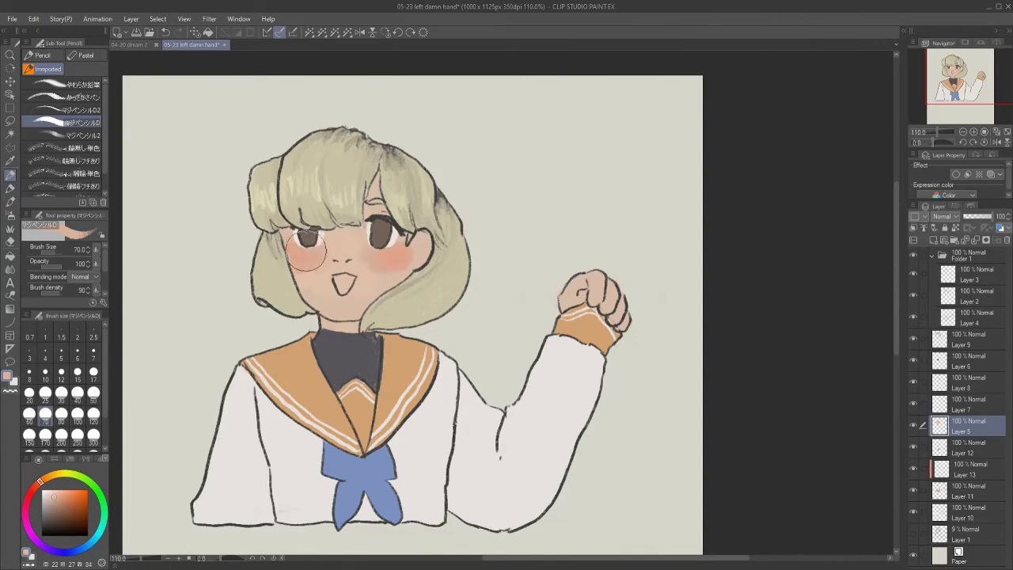
pyautogui.keyDown('alt'); pyautogui.click(293, 250); pyautogui.keyUp('alt')
pyautogui.keyDown('alt'); pyautogui.click(372, 253); pyautogui.keyUp('alt')
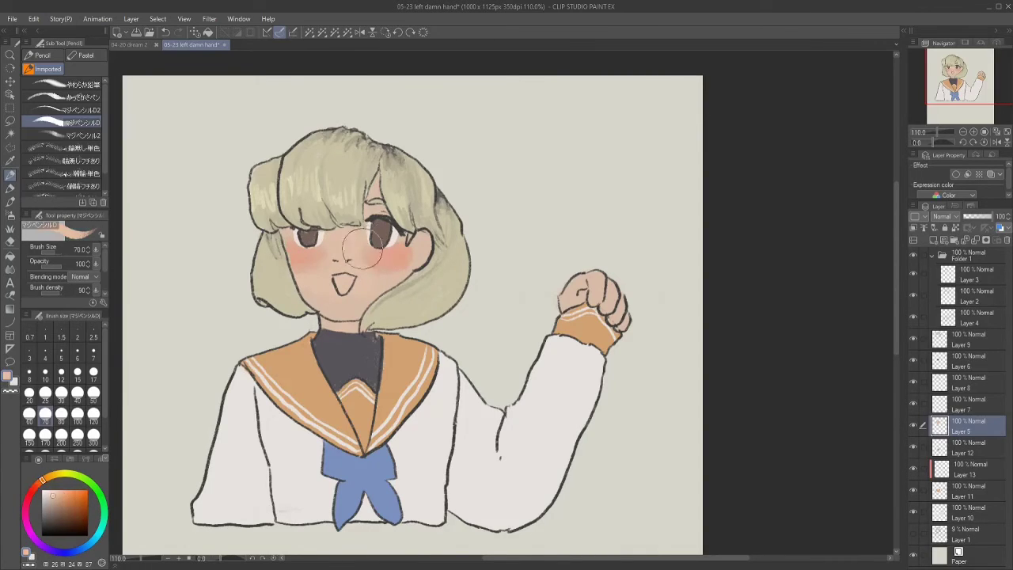
pyautogui.keyDown('alt'); pyautogui.click(374, 254); pyautogui.keyUp('alt')
pyautogui.keyDown('alt'); pyautogui.click(365, 262); pyautogui.keyUp('alt')
# Fill the open mouth with muted red at brush size 30 and paint white upper teeth at size 15.
pyautogui.click(61, 391)
pyautogui.keyDown('alt'); pyautogui.click(342, 285); pyautogui.keyUp('alt')
pyautogui.moveTo(340, 283); pyautogui.dragTo(346, 287)
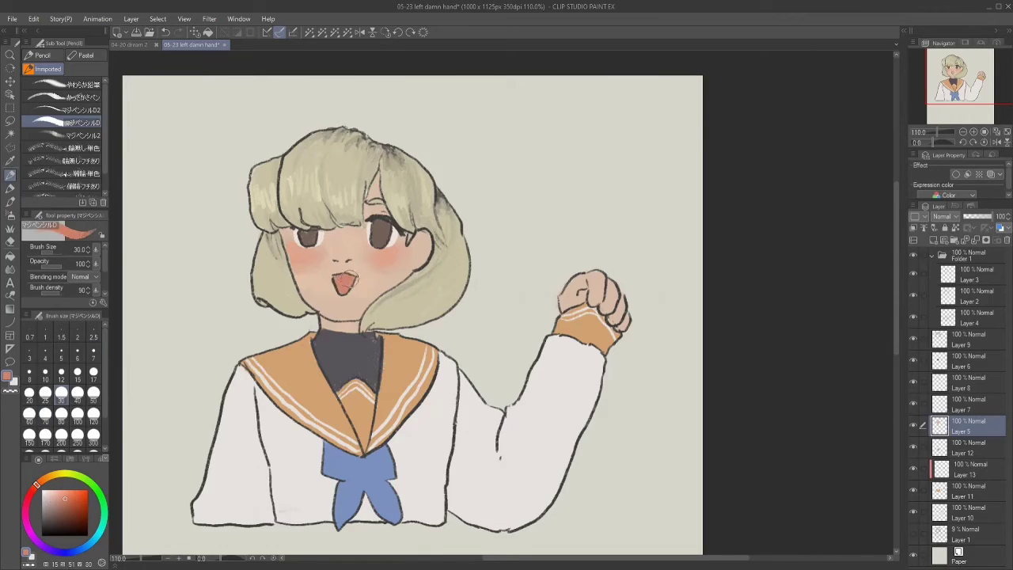
pyautogui.keyDown('alt'); pyautogui.click(339, 264); pyautogui.keyUp('alt')
pyautogui.click(77, 370)
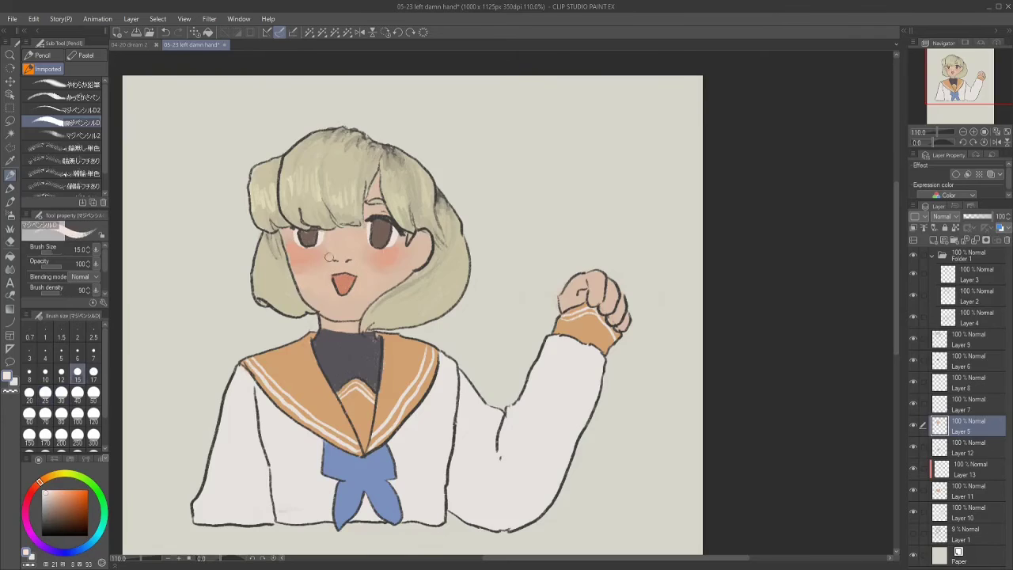
pyautogui.scroll(5, 334, 258)
pyautogui.moveTo(346, 312); pyautogui.dragTo(332, 304)
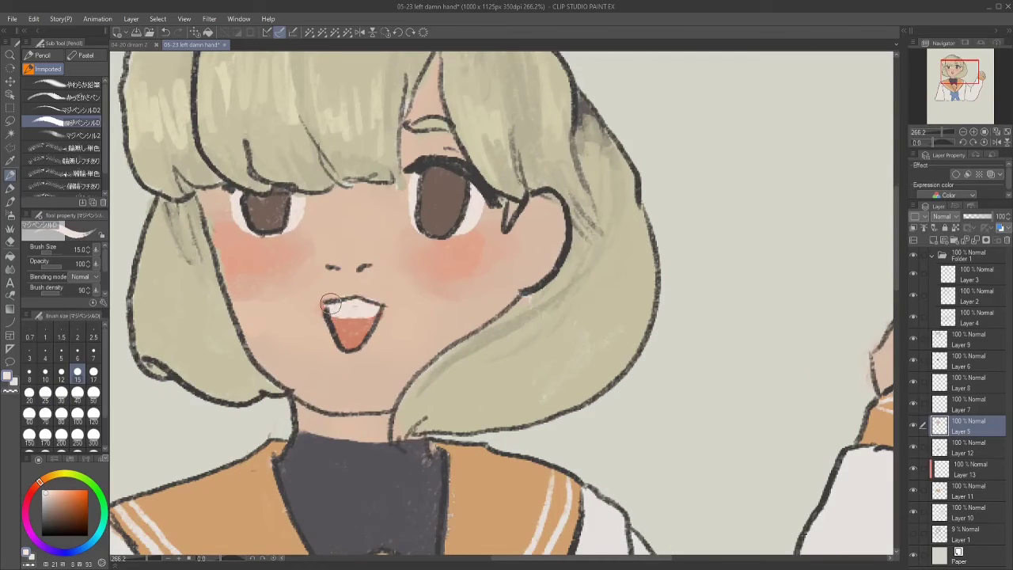
# Darken the centre and upper part of both irises on Layer 8 with dark brown at brush size 15.
pyautogui.click(927, 388)
pyautogui.keyDown('alt'); pyautogui.click(440, 198); pyautogui.keyUp('alt')
pyautogui.moveTo(434, 179)
pyautogui.mouseDown()
pyautogui.moveTo(438, 203)
pyautogui.moveTo(459, 175)
pyautogui.moveTo(451, 208)
pyautogui.mouseUp()
pyautogui.moveTo(257, 194)
pyautogui.mouseDown()
pyautogui.moveTo(277, 202)
pyautogui.moveTo(269, 207)
pyautogui.mouseUp()
pyautogui.keyDown('alt'); pyautogui.click(423, 202); pyautogui.keyUp('alt')
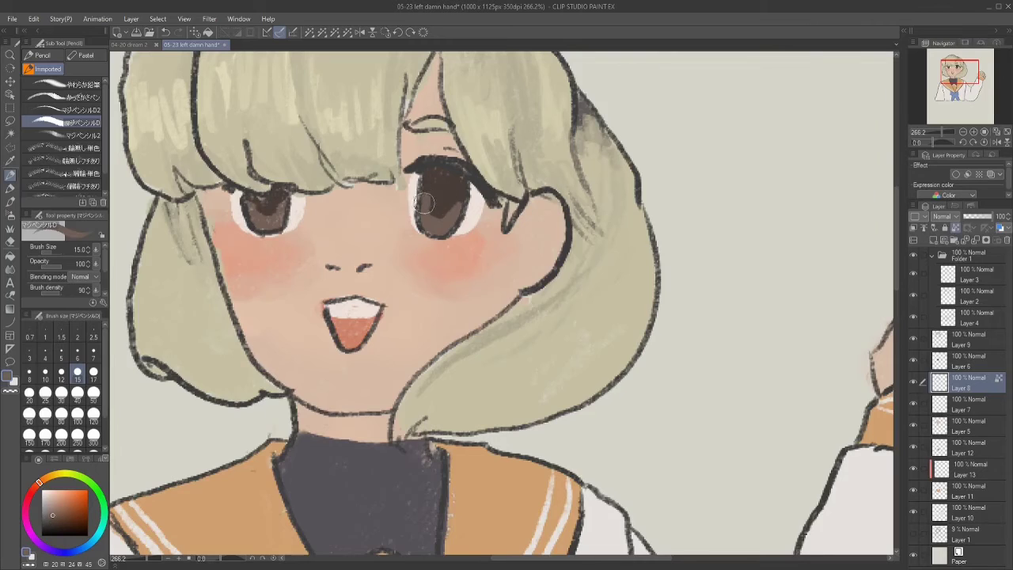
# Choose reddish brown at brush size 12, add a layer above Layer 8 and move it above Folder 1.
pyautogui.click(64, 506)
pyautogui.click(61, 371)
pyautogui.click(924, 240)
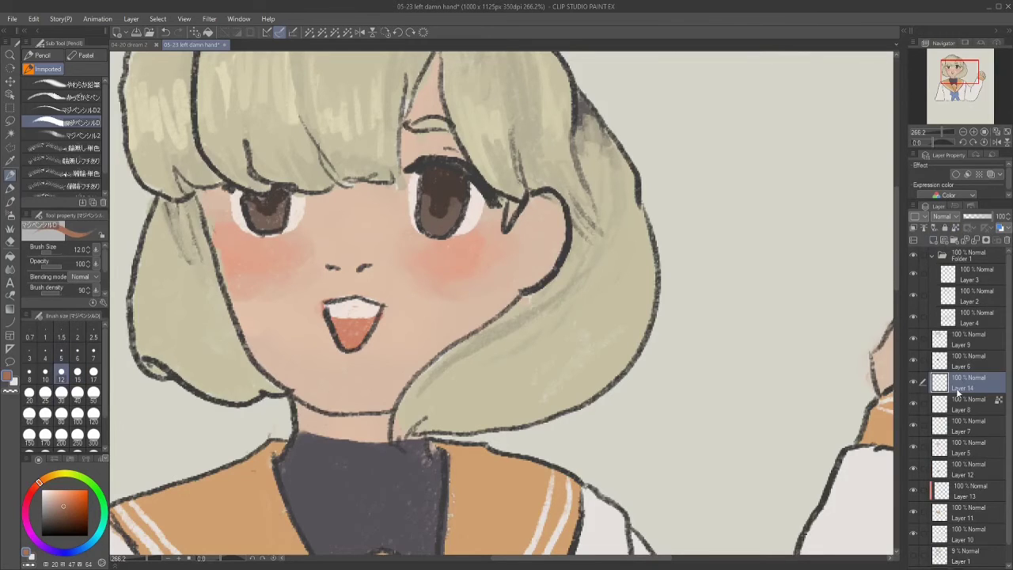
pyautogui.moveTo(959, 394); pyautogui.dragTo(959, 255)
# Try reddish-brown highlight dabs in both eyes on Layer 14, then undo them.
pyautogui.moveTo(412, 202); pyautogui.dragTo(419, 210)
pyautogui.moveTo(241, 210)
pyautogui.mouseDown()
pyautogui.moveTo(250, 220)
pyautogui.moveTo(263, 207)
pyautogui.mouseUp()
pyautogui.moveTo(456, 182); pyautogui.dragTo(464, 192)
pyautogui.hotkey('ctrl', 'z')
pyautogui.click(45, 371)
pyautogui.click(166, 31)
pyautogui.click(166, 31)
pyautogui.click(178, 32)
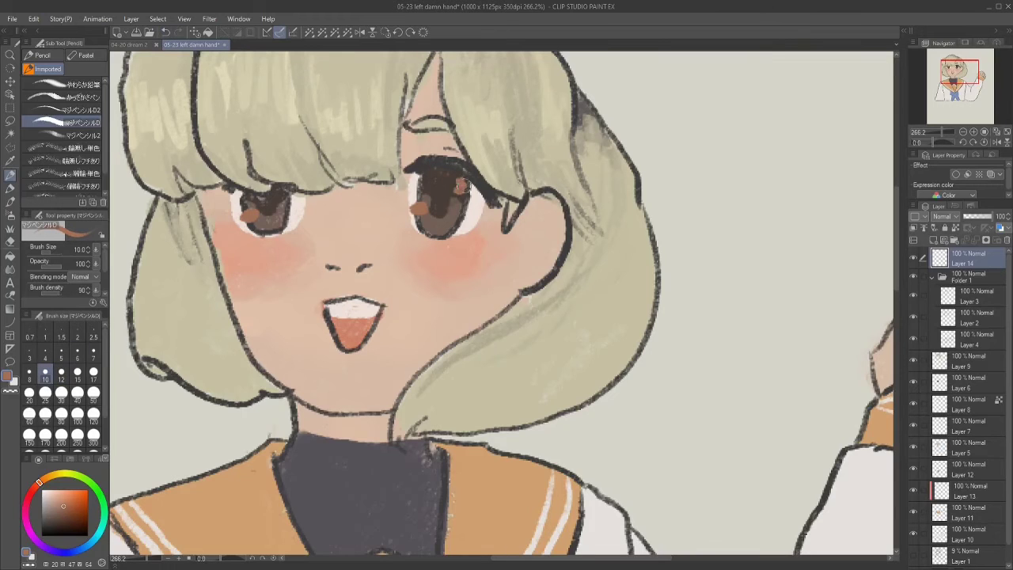
pyautogui.click(164, 32)
# Paint small white highlights in both eyes on Layer 14 at brush size 10.
pyautogui.press('x')
pyautogui.moveTo(273, 223); pyautogui.dragTo(289, 219)
pyautogui.click(415, 207)
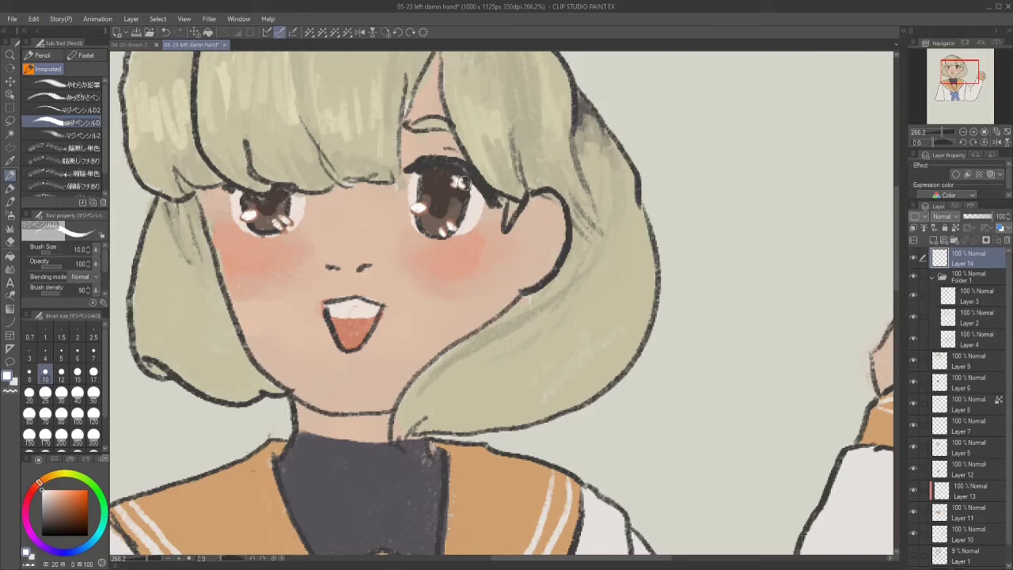
pyautogui.scroll(-5, 461, 183)
# Erase the curved line separating the fringe from the side hair on Layer 2 and redraw it in dark grey at brush size 7.
pyautogui.click(959, 342)
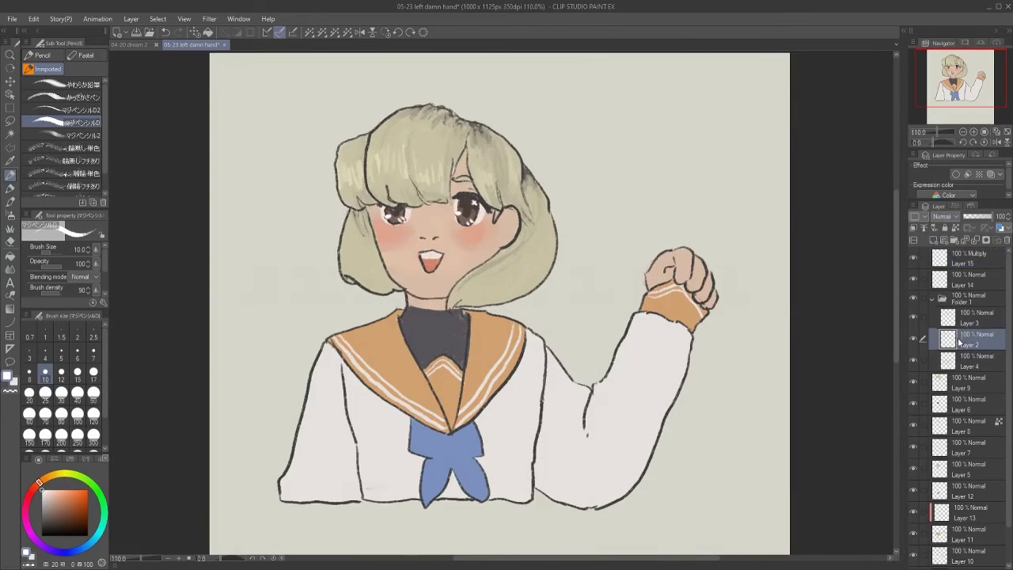
pyautogui.scroll(5, 443, 229)
pyautogui.scroll(-3, 443, 229)
pyautogui.moveTo(326, 206); pyautogui.dragTo(323, 142)
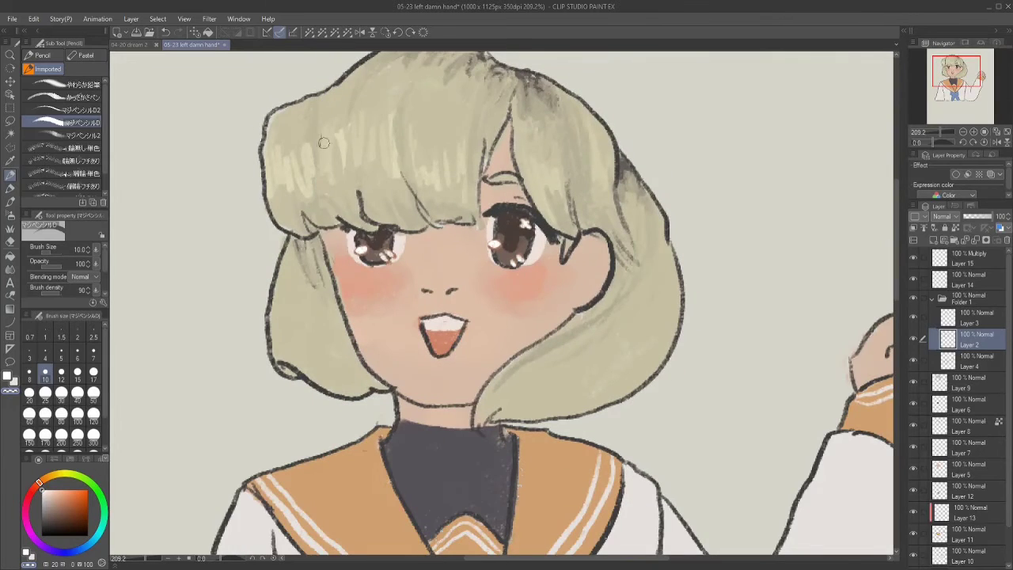
pyautogui.keyDown('alt'); pyautogui.click(320, 96); pyautogui.keyUp('alt')
pyautogui.press('[')
pyautogui.press('[')
pyautogui.moveTo(323, 87)
pyautogui.mouseDown()
pyautogui.moveTo(318, 134)
pyautogui.moveTo(341, 214)
pyautogui.mouseUp()
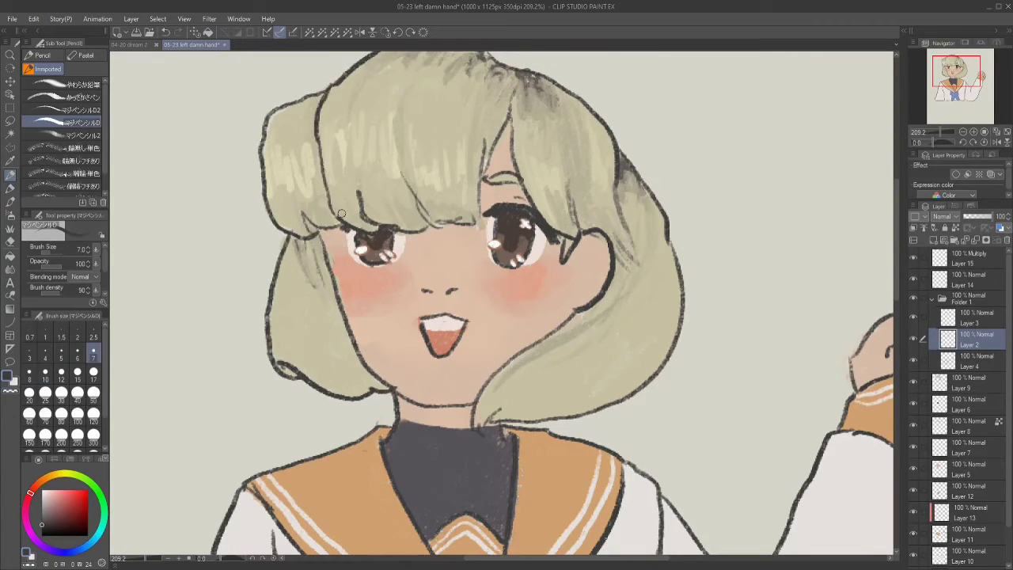
# Mirror the canvas view, redraw the curved fringe line, and return to the unmirrored view at 100% zoom.
pyautogui.click(997, 142)
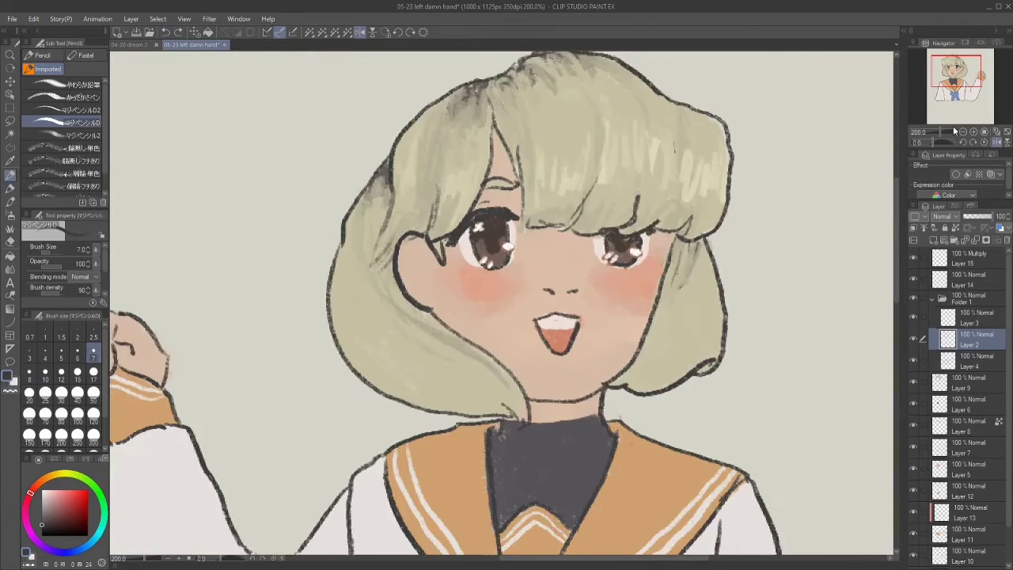
pyautogui.moveTo(653, 86)
pyautogui.mouseDown()
pyautogui.moveTo(666, 113)
pyautogui.moveTo(663, 206)
pyautogui.mouseUp()
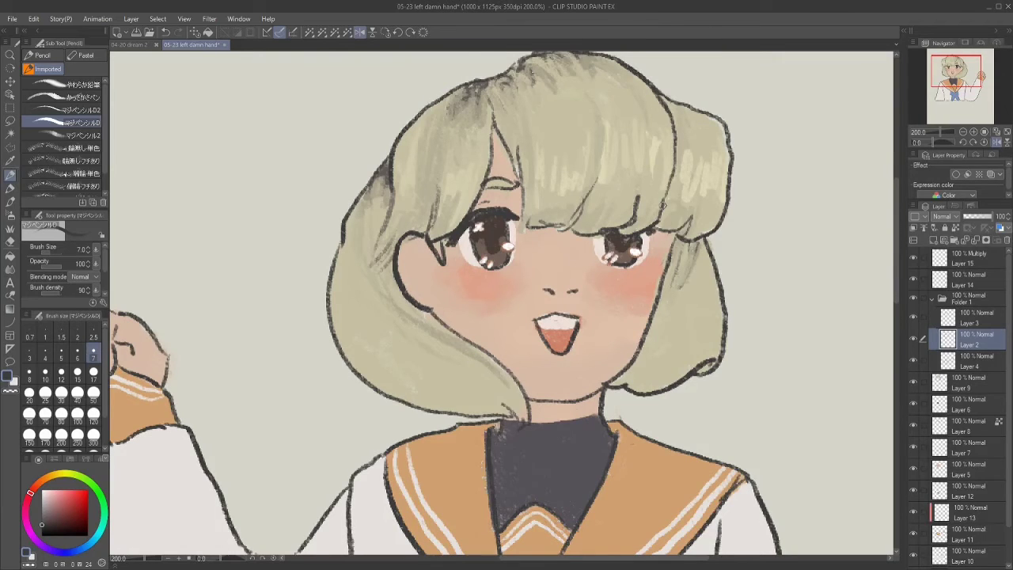
pyautogui.click(997, 142)
pyautogui.hotkey('ctrl', 'alt', '0')
# Paint darker skin-tone details around the mouth, under the nose and inside the ear on Layer 5 at brush size 12.
pyautogui.click(969, 257)
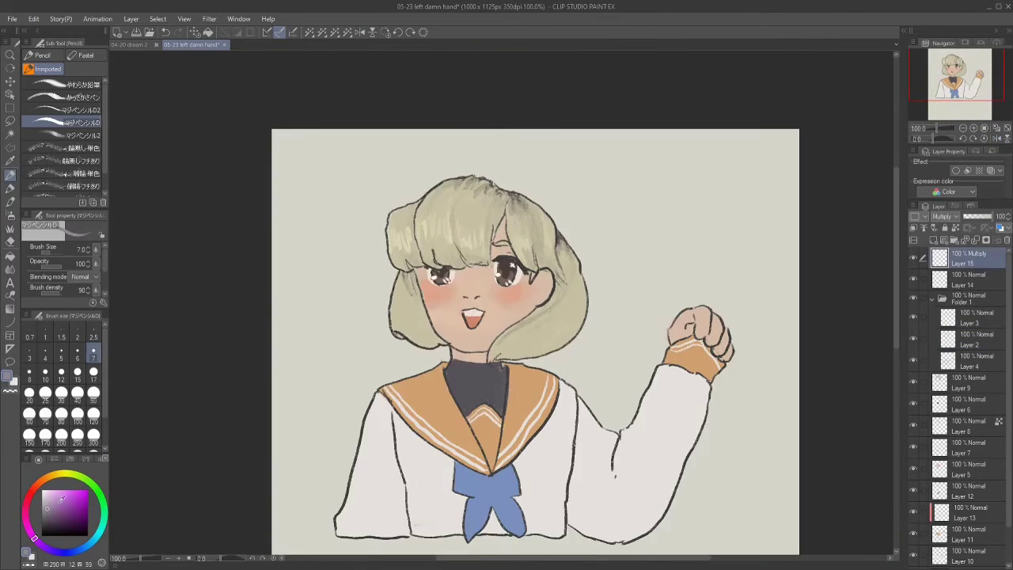
pyautogui.click(45, 391)
pyautogui.keyDown('alt'); pyautogui.click(504, 318); pyautogui.keyUp('alt')
pyautogui.click(950, 475)
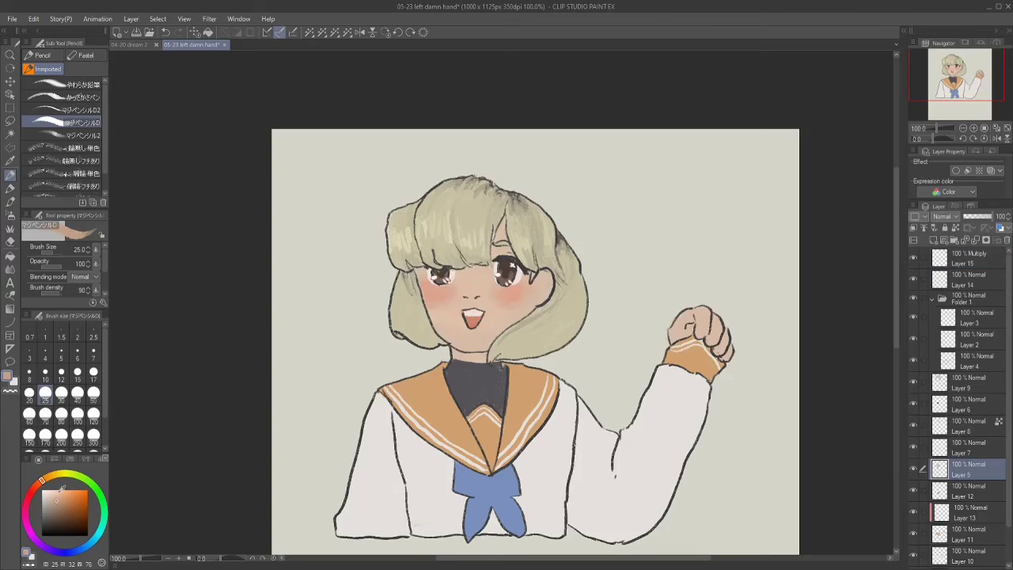
pyautogui.click(61, 371)
pyautogui.scroll(4, 455, 312)
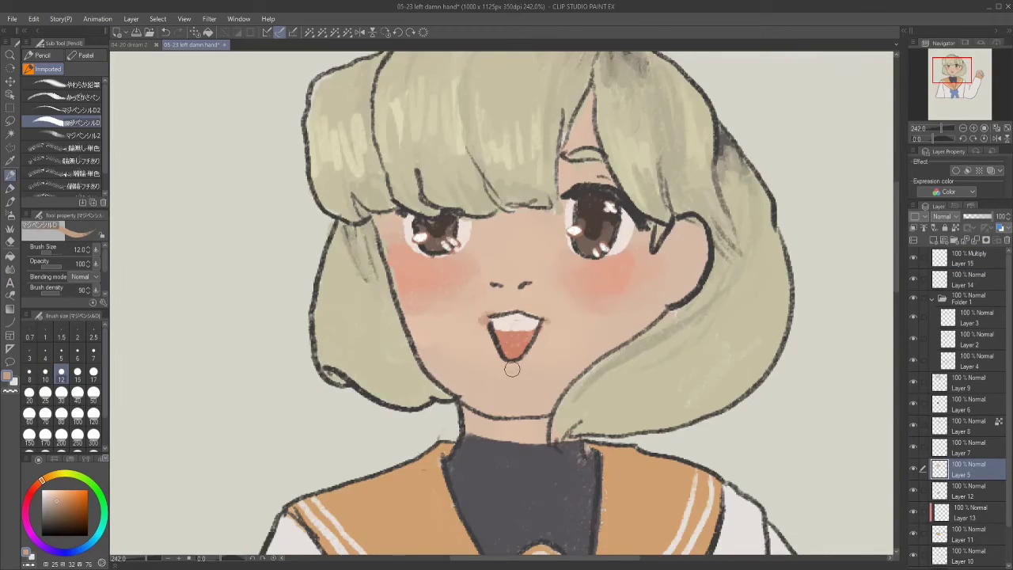
pyautogui.moveTo(566, 141); pyautogui.dragTo(576, 123)
pyautogui.moveTo(679, 241)
pyautogui.mouseDown()
pyautogui.moveTo(660, 260)
pyautogui.moveTo(678, 280)
pyautogui.moveTo(668, 245)
pyautogui.moveTo(693, 277)
pyautogui.mouseUp()
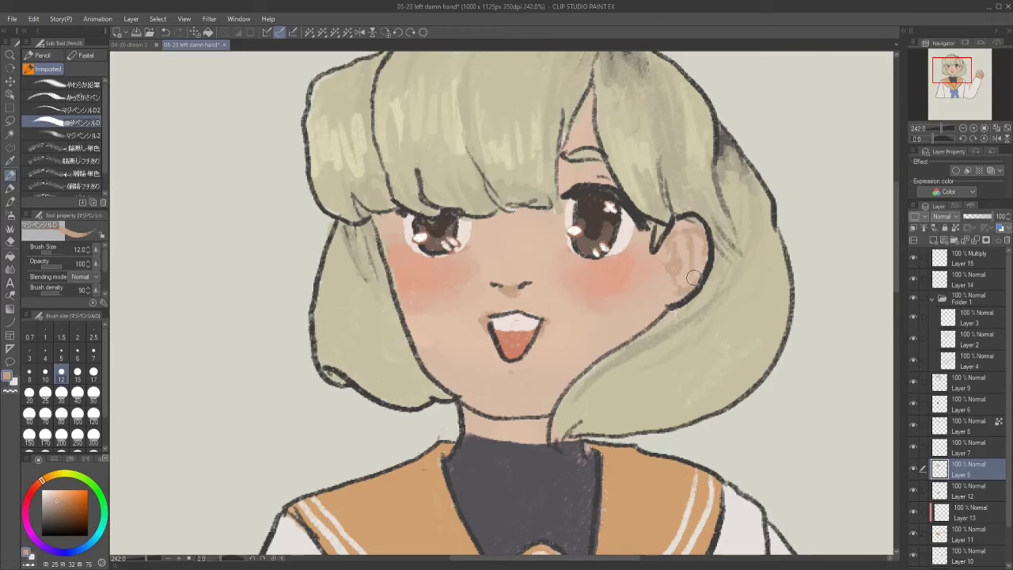
# Shade the exposed forehead, the eye areas and the ear with pale purple on the Multiply layer at brush size 30.
pyautogui.click(967, 258)
pyautogui.click(34, 538)
pyautogui.scroll(-2, 593, 201)
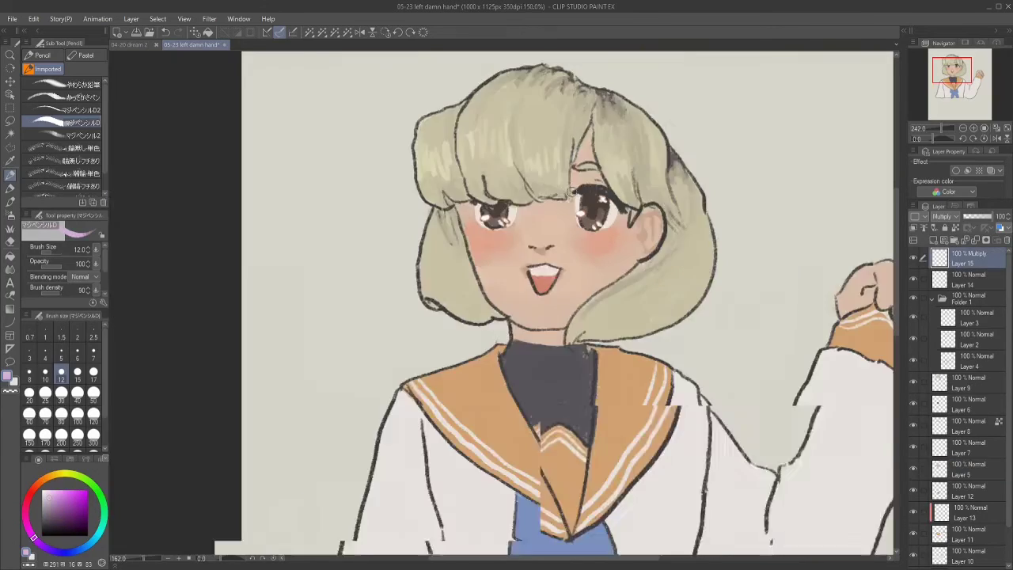
pyautogui.click(61, 400)
pyautogui.moveTo(590, 138); pyautogui.dragTo(587, 173)
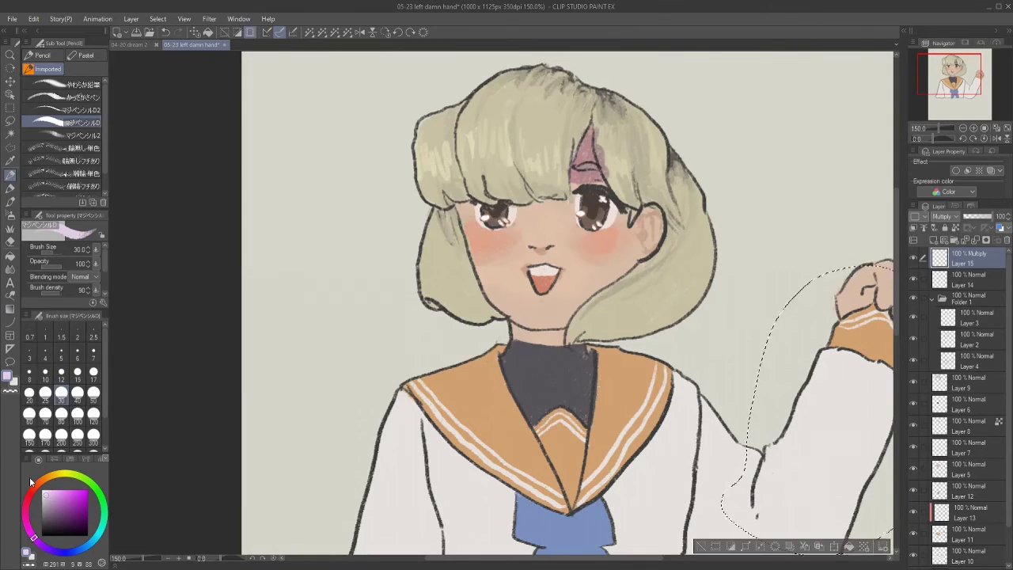
pyautogui.hotkey('ctrl', 'z')
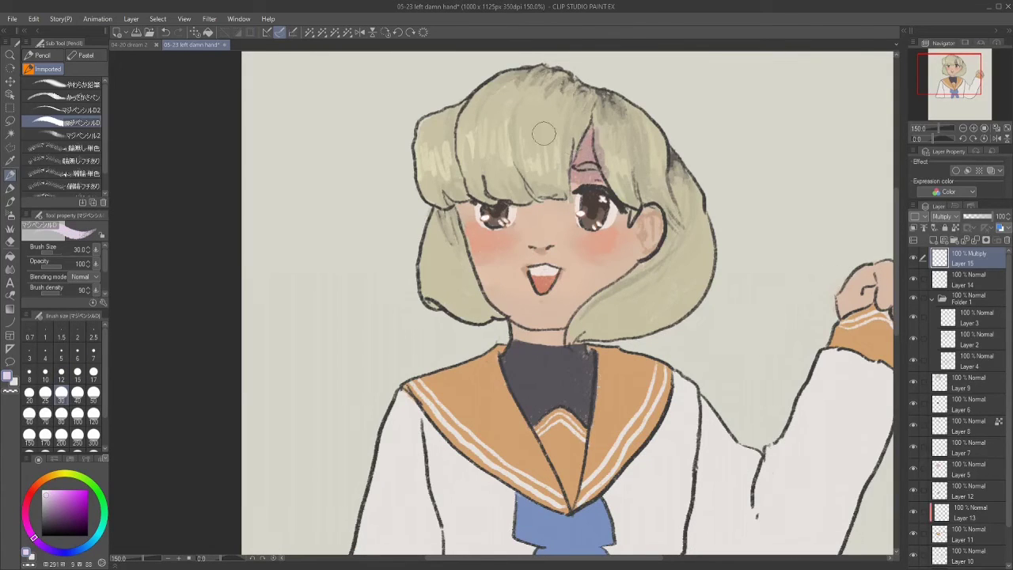
pyautogui.moveTo(570, 133)
pyautogui.mouseDown()
pyautogui.moveTo(594, 165)
pyautogui.moveTo(586, 179)
pyautogui.moveTo(607, 184)
pyautogui.moveTo(566, 148)
pyautogui.moveTo(518, 193)
pyautogui.moveTo(568, 208)
pyautogui.moveTo(603, 204)
pyautogui.moveTo(595, 193)
pyautogui.moveTo(580, 188)
pyautogui.moveTo(644, 233)
pyautogui.mouseUp()
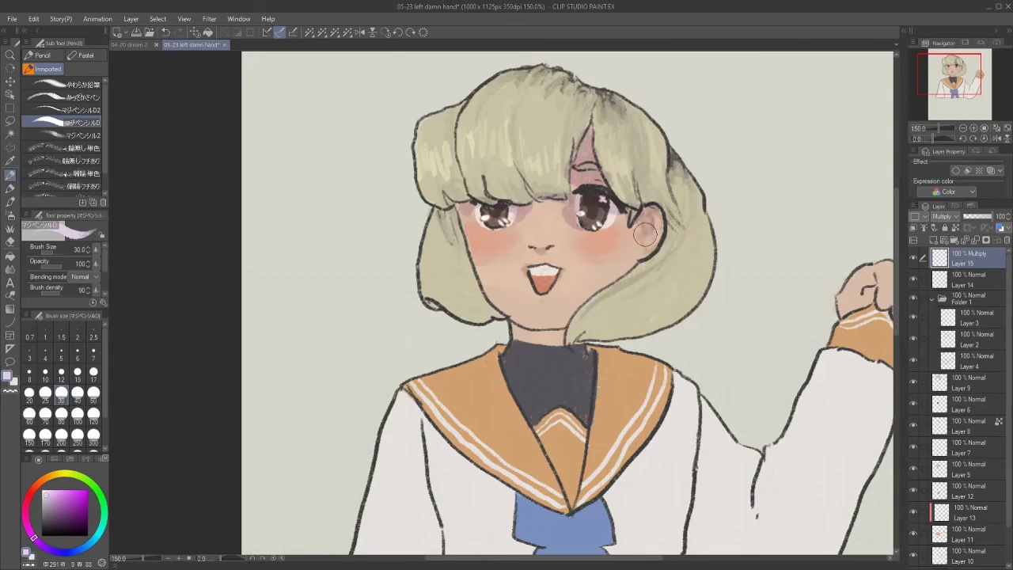
# Shade the hair's lower sides, the face edge and neck with pale purple, and airbrush a shadow over the dark undershirt and collar.
pyautogui.moveTo(575, 344)
pyautogui.mouseDown()
pyautogui.moveTo(675, 308)
pyautogui.moveTo(686, 138)
pyautogui.moveTo(709, 216)
pyautogui.moveTo(640, 294)
pyautogui.moveTo(672, 163)
pyautogui.moveTo(617, 152)
pyautogui.moveTo(639, 196)
pyautogui.moveTo(603, 163)
pyautogui.moveTo(563, 192)
pyautogui.moveTo(521, 185)
pyautogui.moveTo(524, 196)
pyautogui.moveTo(483, 187)
pyautogui.moveTo(453, 148)
pyautogui.moveTo(430, 209)
pyautogui.moveTo(504, 314)
pyautogui.mouseUp()
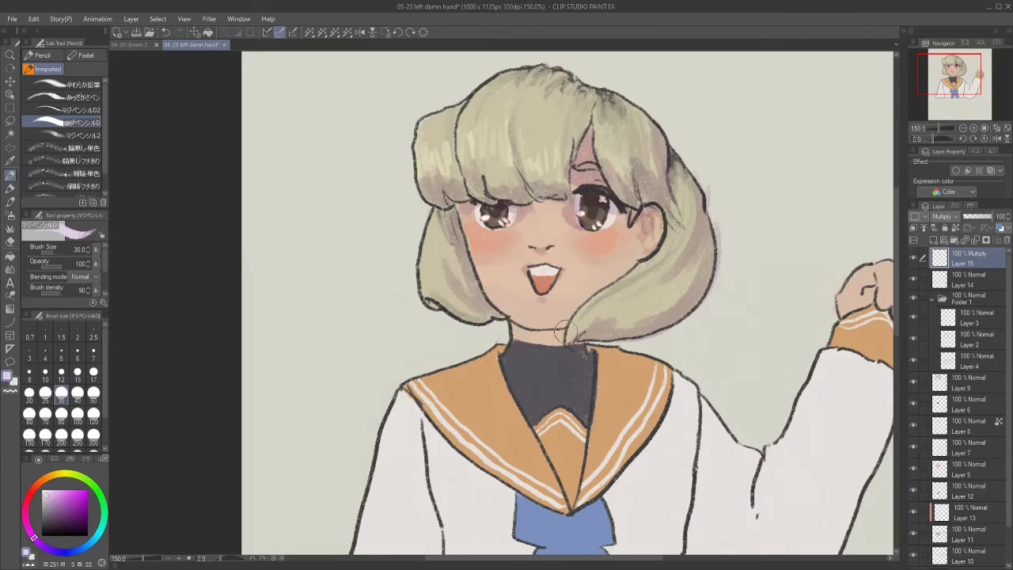
pyautogui.moveTo(621, 229)
pyautogui.mouseDown()
pyautogui.moveTo(605, 284)
pyautogui.moveTo(645, 237)
pyautogui.moveTo(545, 341)
pyautogui.moveTo(570, 372)
pyautogui.moveTo(519, 346)
pyautogui.mouseUp()
pyautogui.press('b')
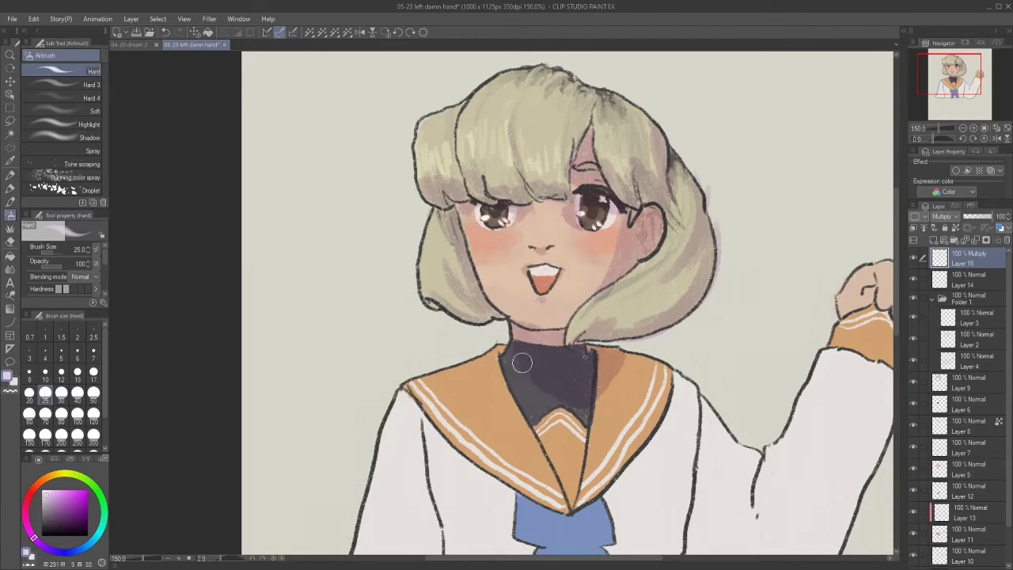
pyautogui.moveTo(617, 375); pyautogui.dragTo(518, 357)
pyautogui.click(11, 176)
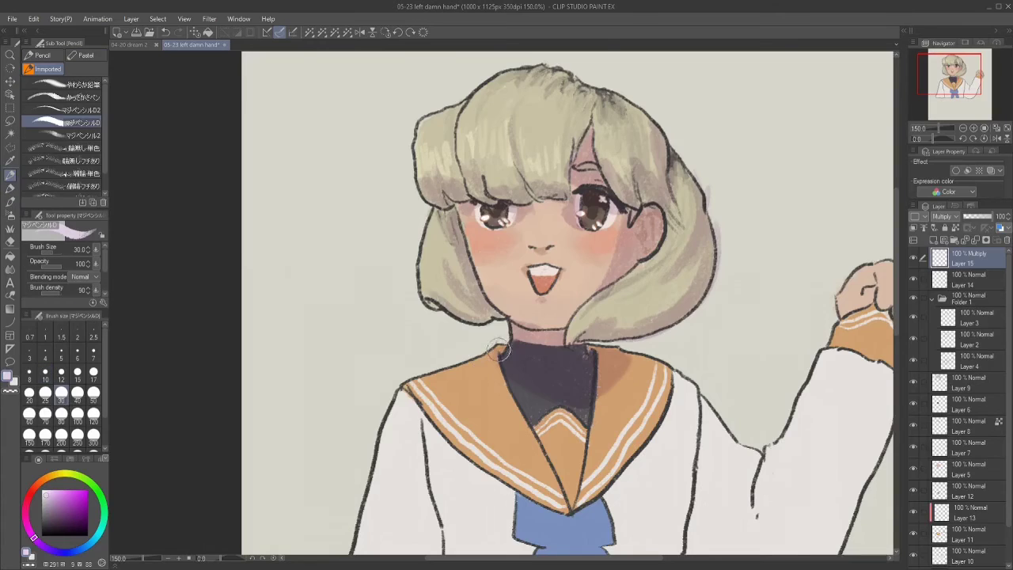
# Lighten the purple shading around the ear and cheek with transparent colour at pencil size 20.
pyautogui.moveTo(618, 282)
pyautogui.mouseDown()
pyautogui.moveTo(639, 227)
pyautogui.moveTo(658, 219)
pyautogui.moveTo(622, 221)
pyautogui.moveTo(607, 282)
pyautogui.mouseUp()
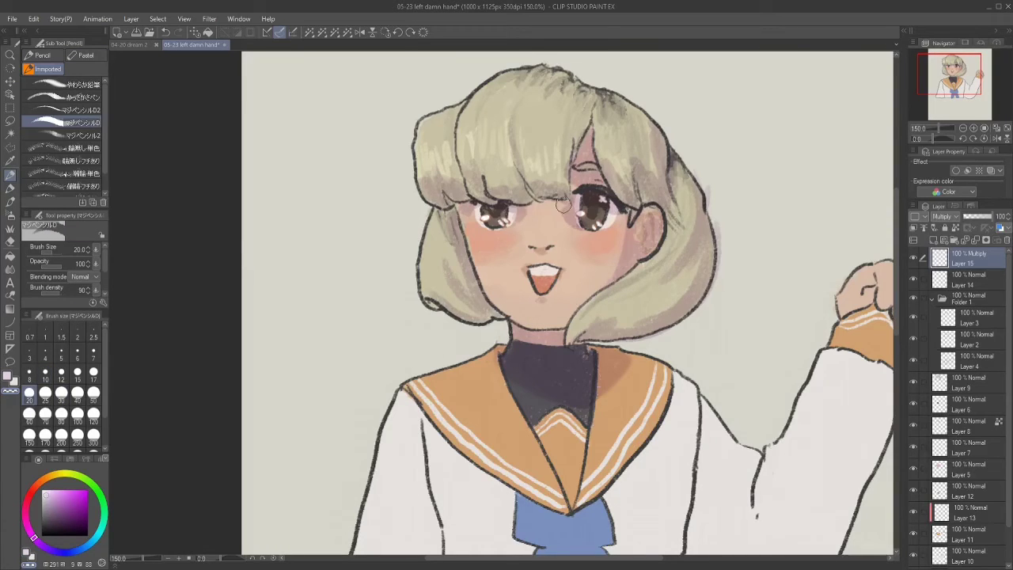
pyautogui.press('b')
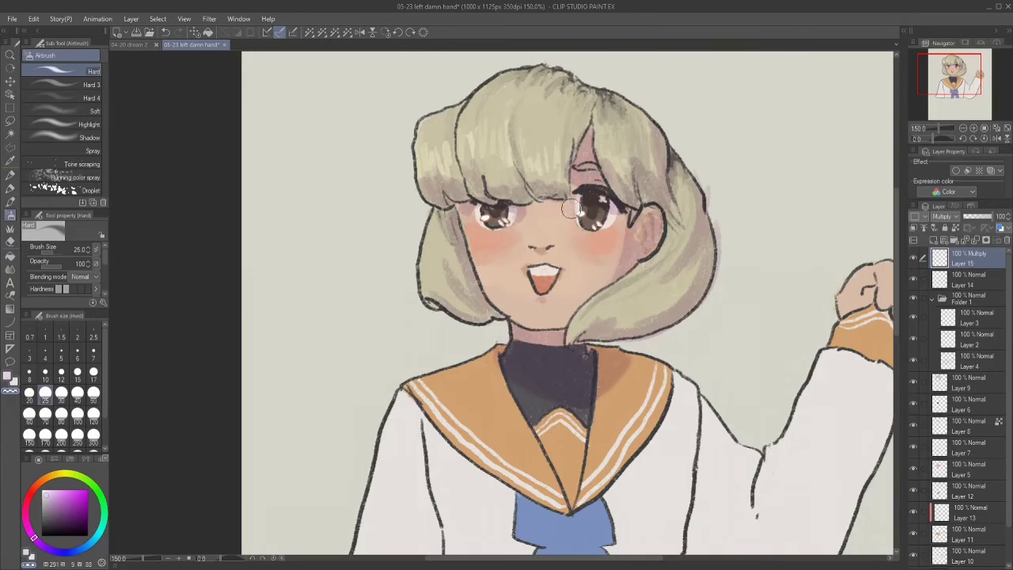
pyautogui.click(9, 170)
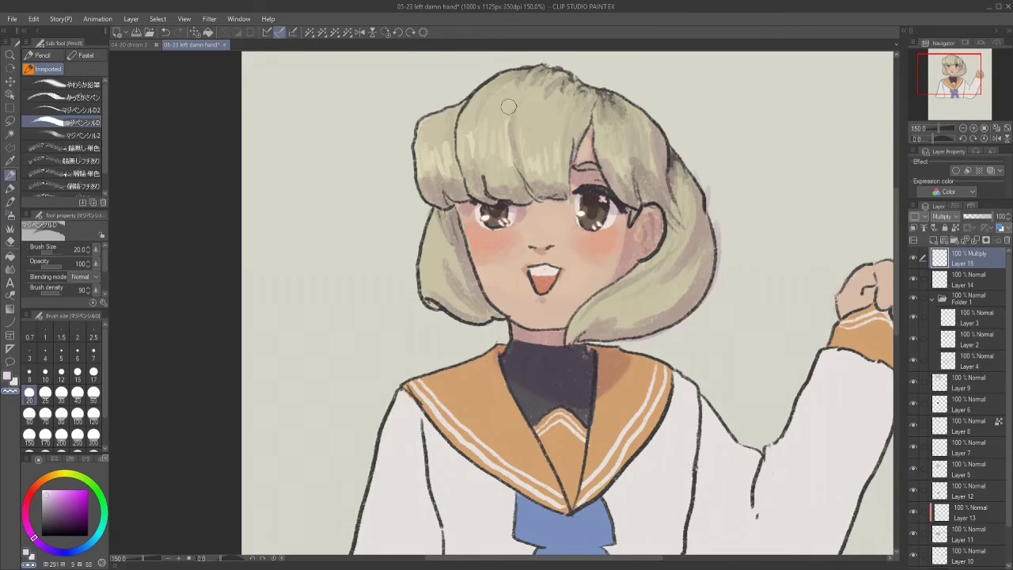
# Clean up the hair shading with transparent colour and add pale purple below the ear and around the chin at pencil size 10.
pyautogui.click(61, 358)
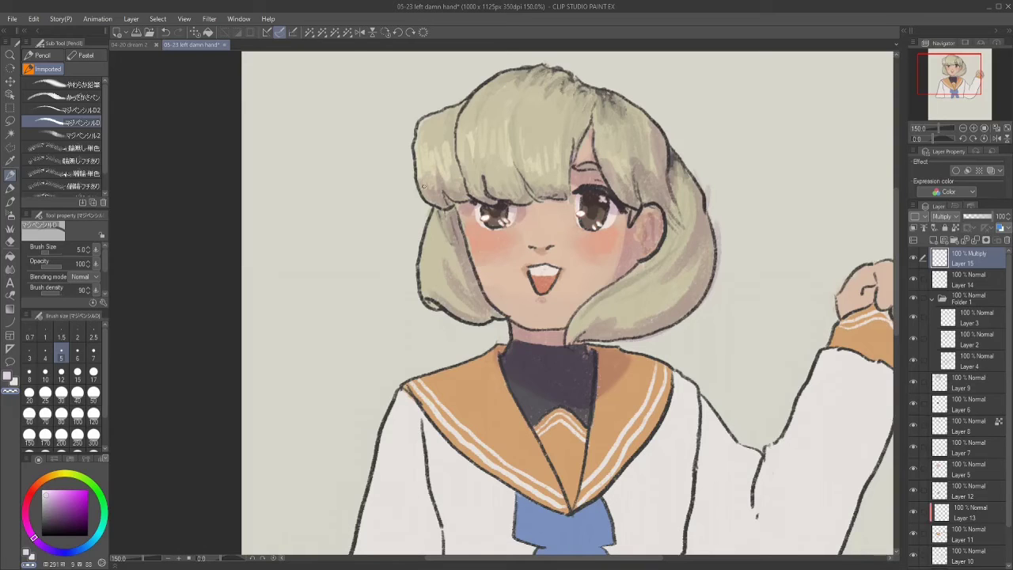
pyautogui.click(45, 371)
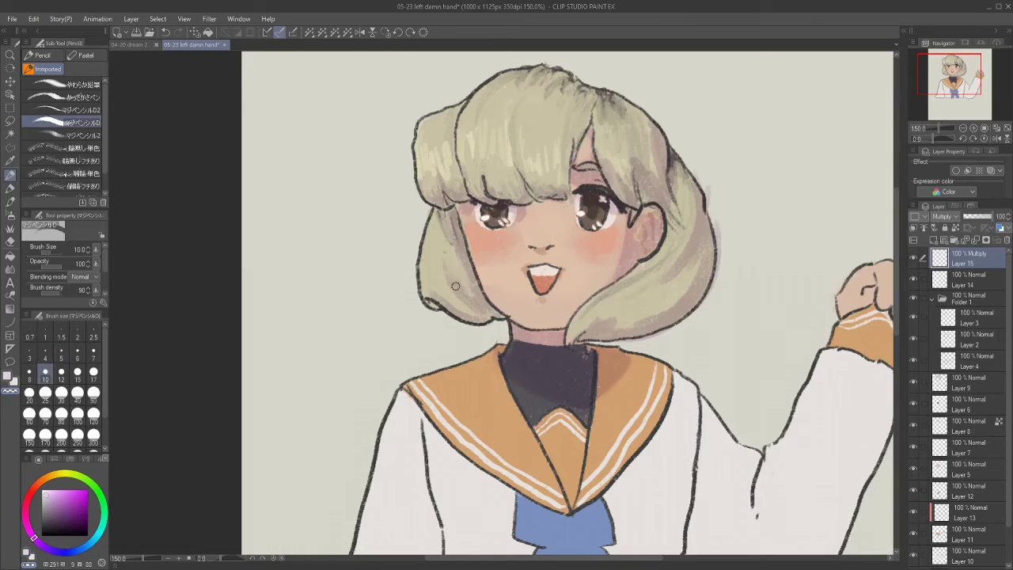
pyautogui.moveTo(698, 267); pyautogui.dragTo(630, 314)
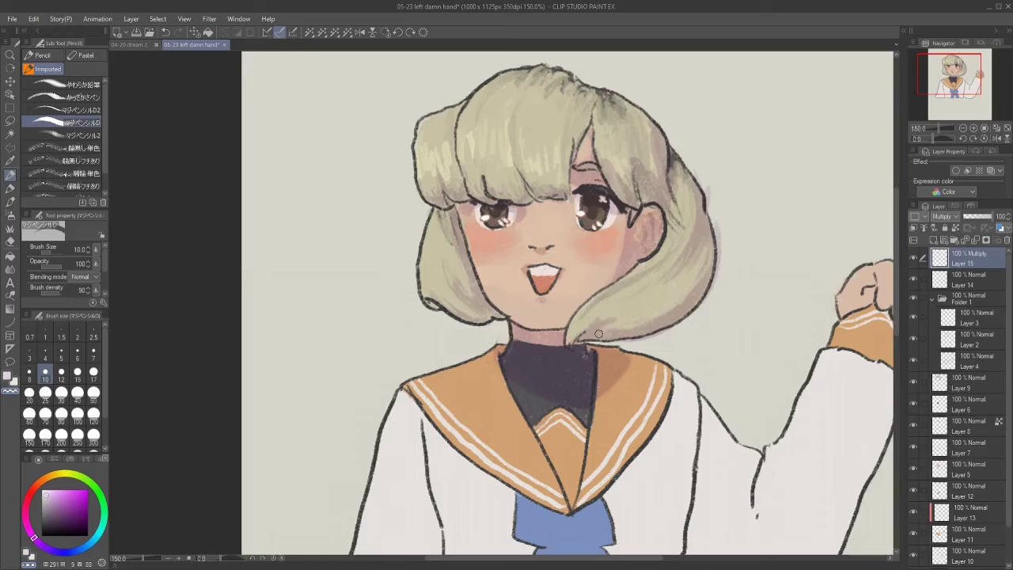
pyautogui.keyDown('alt'); pyautogui.click(592, 326); pyautogui.keyUp('alt')
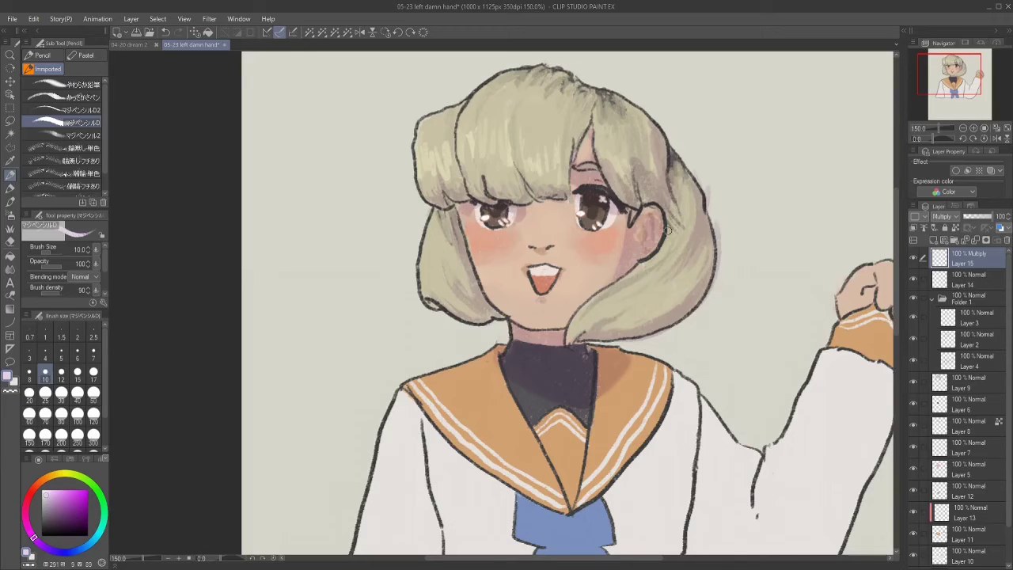
pyautogui.moveTo(667, 229); pyautogui.dragTo(643, 257)
pyautogui.moveTo(568, 318)
pyautogui.mouseDown()
pyautogui.moveTo(530, 187)
pyautogui.moveTo(509, 293)
pyautogui.mouseUp()
# Shade the blouse's torso folds, the area below the collar and the blue bow with pale purple at brush size 25.
pyautogui.press(']')
pyautogui.press(']')
pyautogui.press(']')
pyautogui.press(']')
pyautogui.press(']')
pyautogui.moveTo(414, 422); pyautogui.dragTo(442, 500)
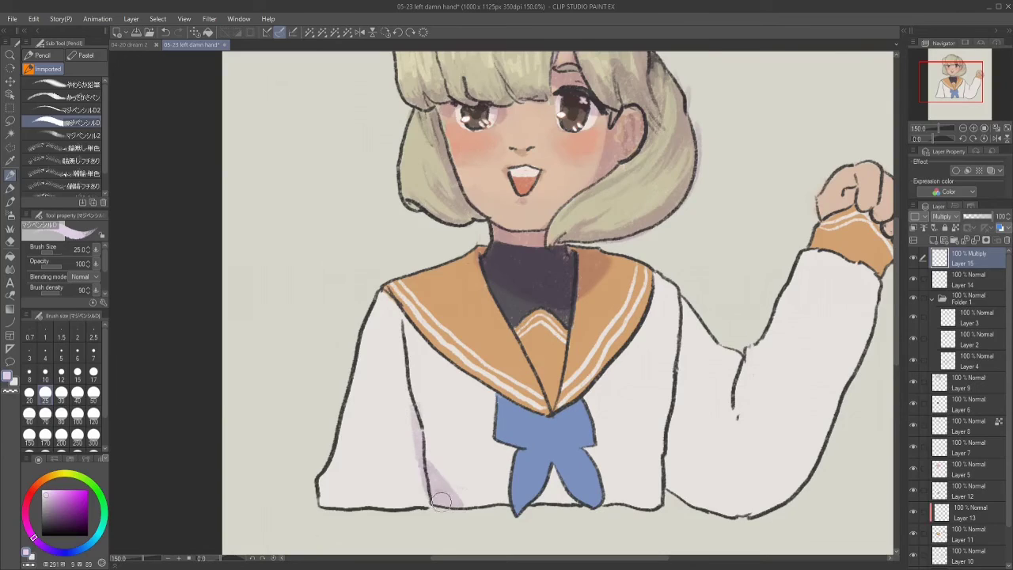
pyautogui.moveTo(554, 475)
pyautogui.mouseDown()
pyautogui.moveTo(588, 425)
pyautogui.moveTo(578, 449)
pyautogui.moveTo(562, 448)
pyautogui.moveTo(604, 483)
pyautogui.moveTo(570, 503)
pyautogui.mouseUp()
pyautogui.moveTo(432, 336); pyautogui.dragTo(494, 403)
pyautogui.moveTo(597, 364); pyautogui.dragTo(602, 403)
# Add pale purple shading to the raised sleeve along the body side, the outer forearm and the elbow crease.
pyautogui.moveTo(686, 309)
pyautogui.mouseDown()
pyautogui.moveTo(690, 395)
pyautogui.moveTo(677, 459)
pyautogui.mouseUp()
pyautogui.moveTo(874, 271)
pyautogui.mouseDown()
pyautogui.moveTo(869, 360)
pyautogui.moveTo(875, 308)
pyautogui.mouseUp()
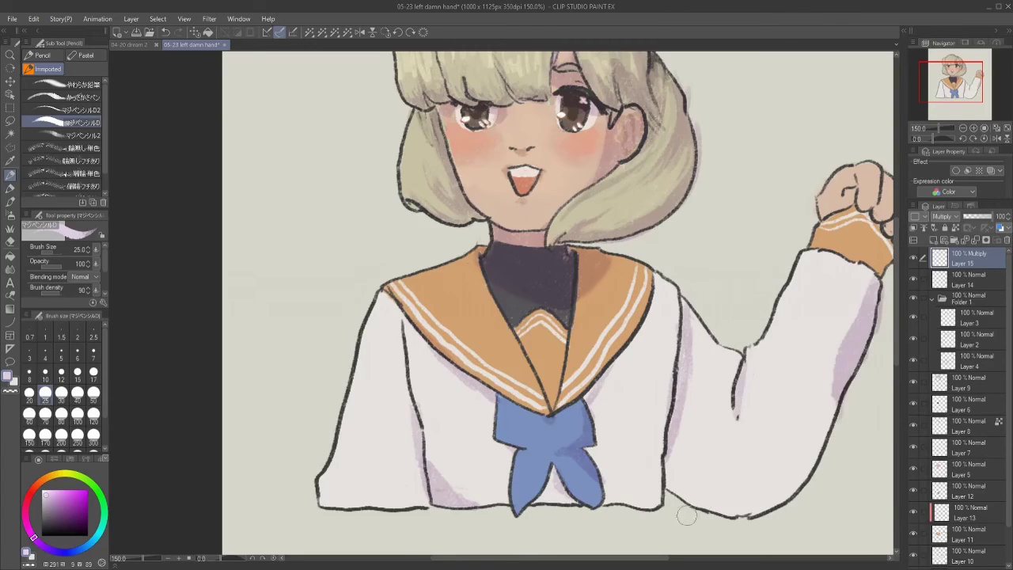
pyautogui.moveTo(732, 396)
pyautogui.mouseDown()
pyautogui.moveTo(736, 370)
pyautogui.moveTo(693, 372)
pyautogui.moveTo(728, 350)
pyautogui.moveTo(681, 483)
pyautogui.mouseUp()
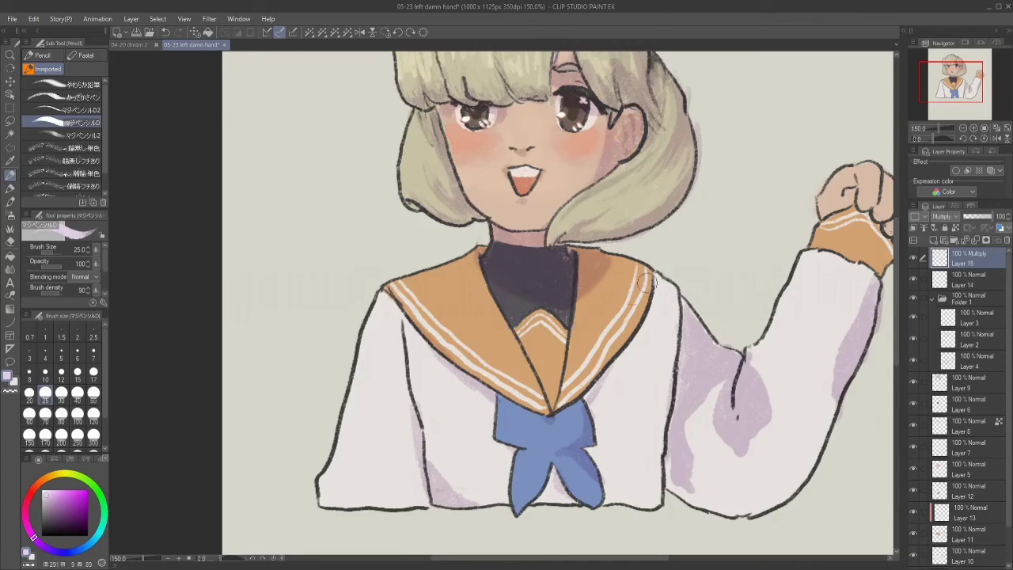
# Refine the raised sleeve's elbow and underside shading by alternating pale purple and transparent colour at brush size 25.
pyautogui.click(963, 129)
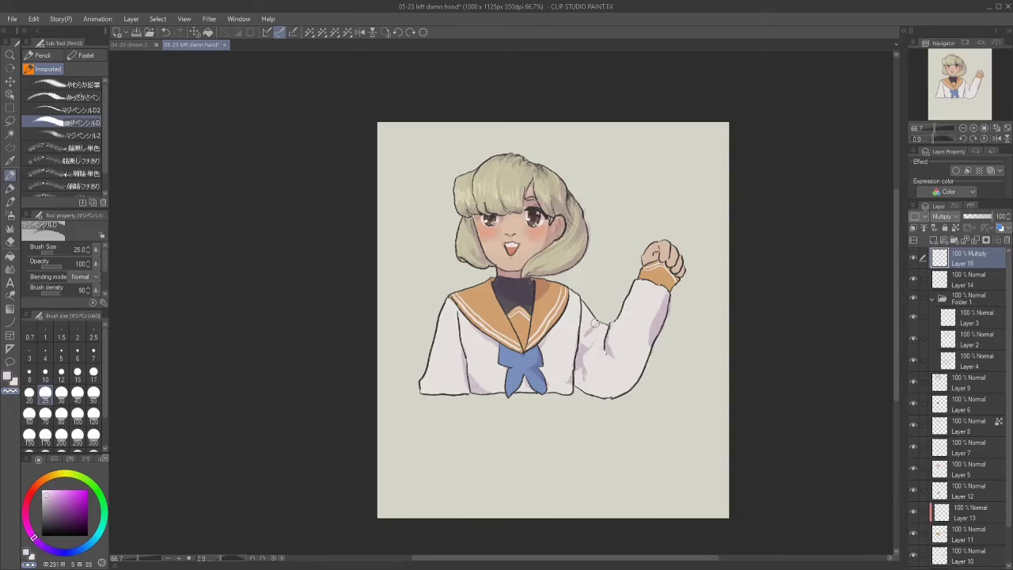
pyautogui.keyDown('alt'); pyautogui.click(603, 349); pyautogui.keyUp('alt')
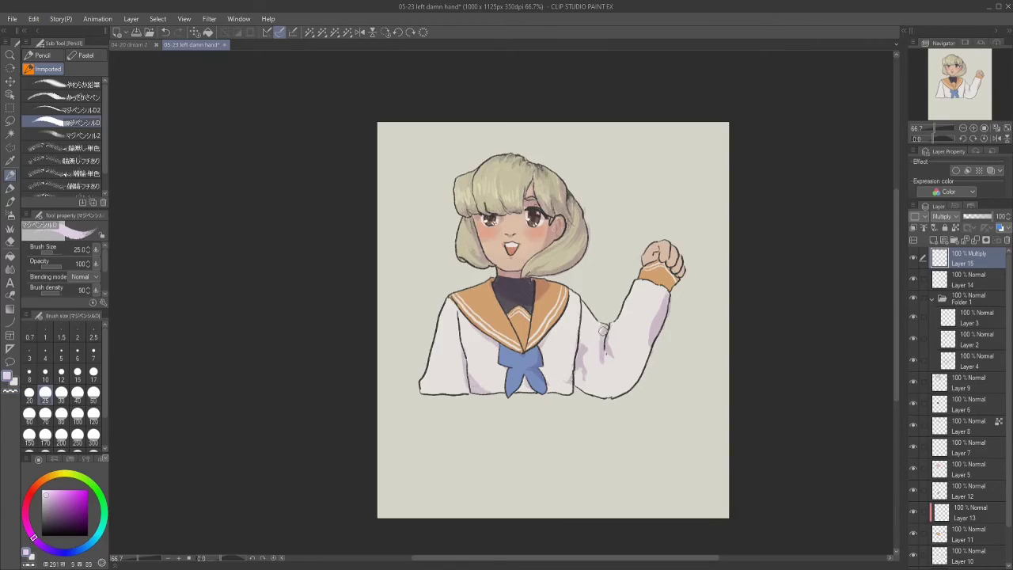
pyautogui.keyDown('alt'); pyautogui.click(603, 319); pyautogui.keyUp('alt')
pyautogui.keyDown('alt'); pyautogui.click(581, 376); pyautogui.keyUp('alt')
pyautogui.keyDown('alt'); pyautogui.click(605, 373); pyautogui.keyUp('alt')
pyautogui.keyDown('alt'); pyautogui.click(602, 371); pyautogui.keyUp('alt')
pyautogui.moveTo(652, 340)
pyautogui.mouseDown()
pyautogui.moveTo(661, 295)
pyautogui.moveTo(652, 326)
pyautogui.mouseUp()
pyautogui.keyDown('alt'); pyautogui.click(580, 362); pyautogui.keyUp('alt')
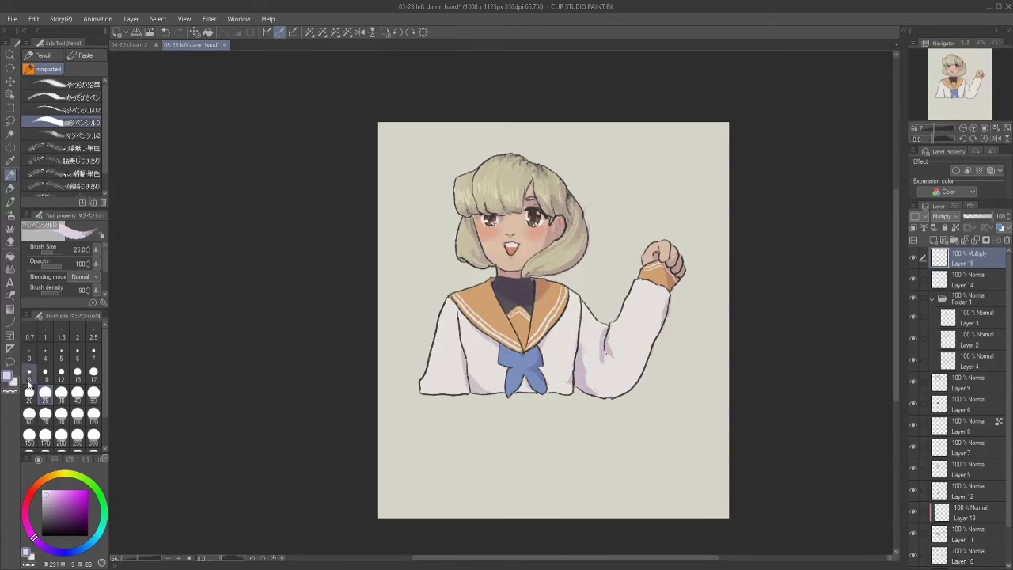
# On a new Glow dodge layer at 51% opacity, soft-airbrush red over the head and orange over the whole figure at brush size 200.
pyautogui.click(934, 240)
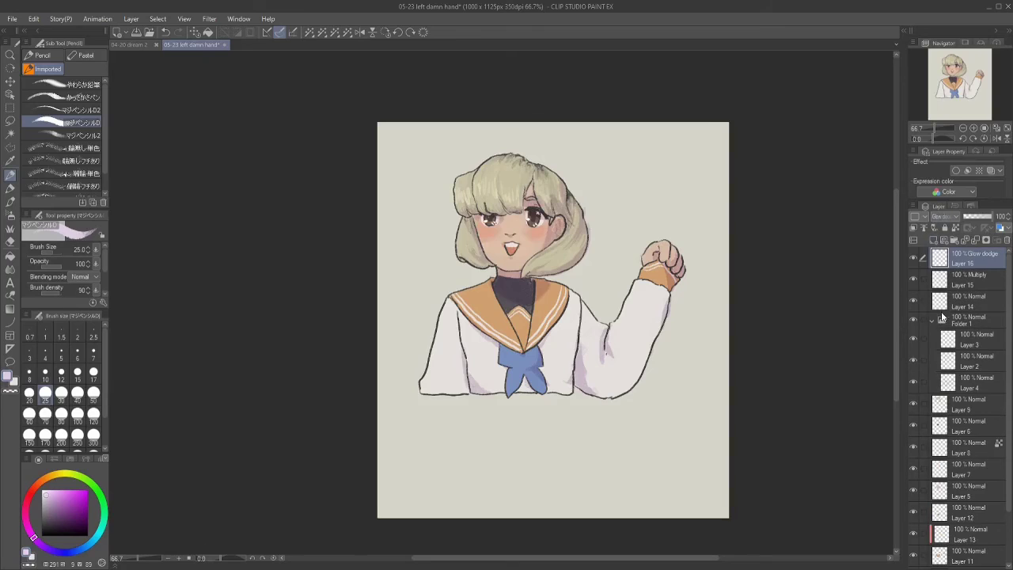
pyautogui.click(10, 215)
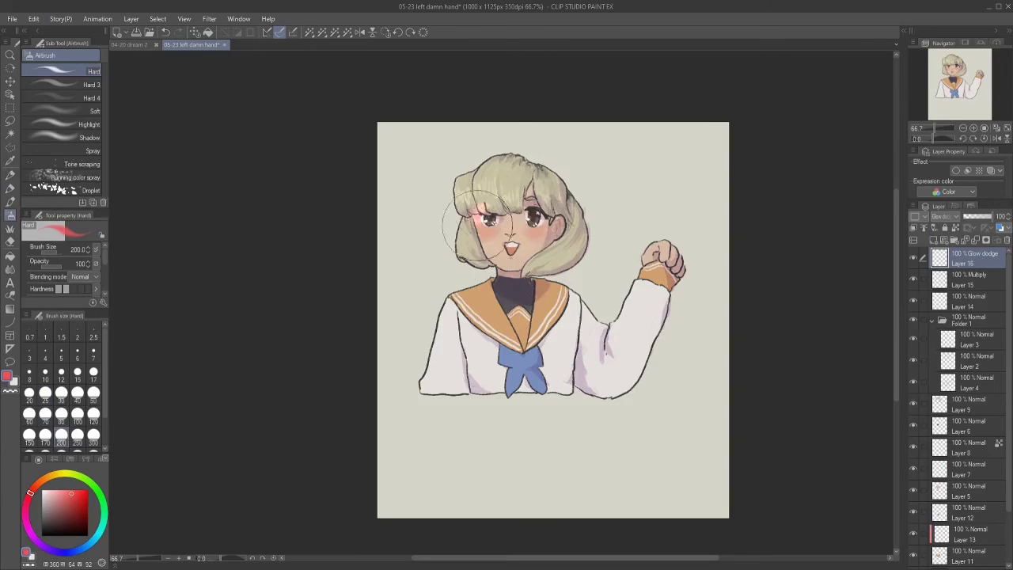
pyautogui.click(63, 111)
pyautogui.moveTo(506, 205); pyautogui.dragTo(456, 143)
pyautogui.click(35, 484)
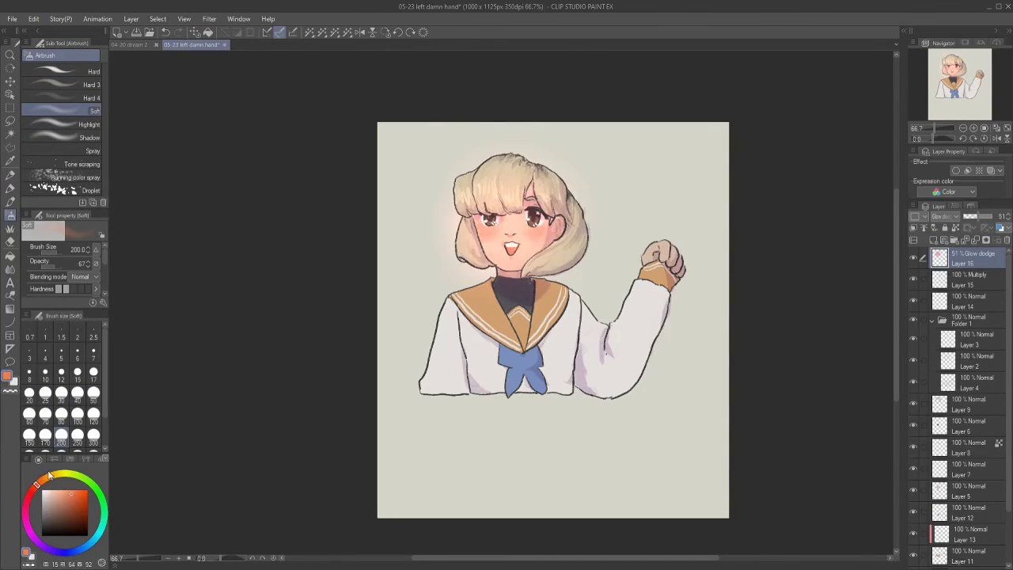
pyautogui.moveTo(678, 237)
pyautogui.mouseDown()
pyautogui.moveTo(508, 360)
pyautogui.moveTo(574, 354)
pyautogui.moveTo(480, 186)
pyautogui.moveTo(573, 223)
pyautogui.moveTo(656, 350)
pyautogui.mouseUp()
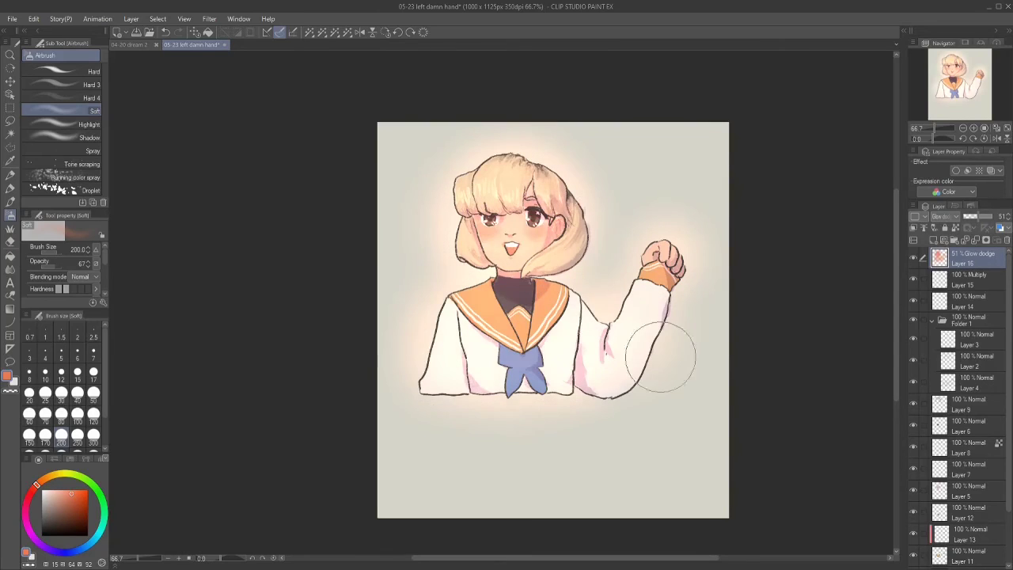
# Lower the Glow dodge layer's opacity to 18% and compare the drawing with the glow hidden and shown.
pyautogui.moveTo(982, 215); pyautogui.dragTo(974, 214)
pyautogui.click(914, 259)
pyautogui.click(914, 260)
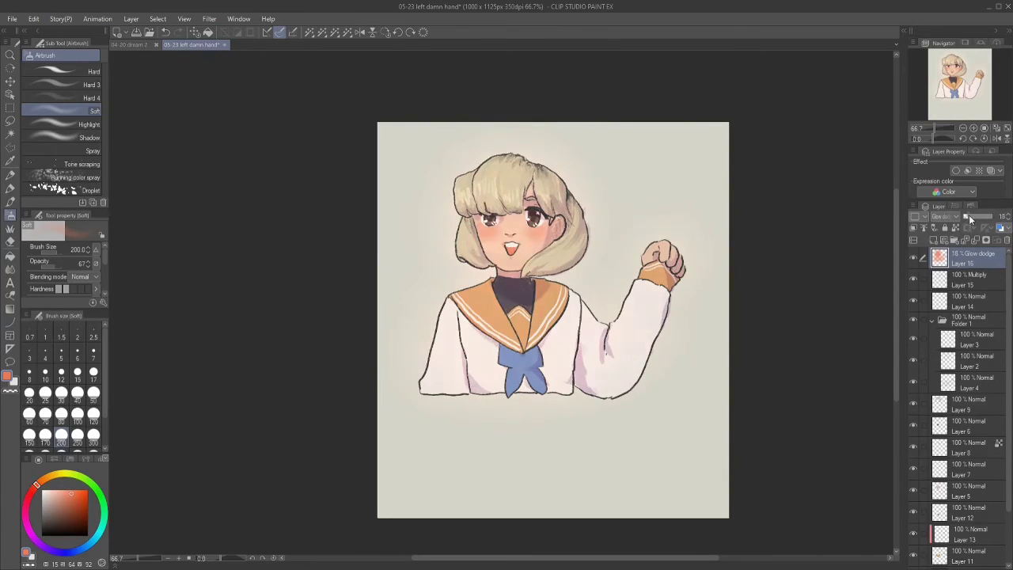
# Group the existing folder and the colour layers down to Layer 10 in a new folder and collapse it.
pyautogui.click(961, 320)
pyautogui.hotkey('ctrl', 'g')
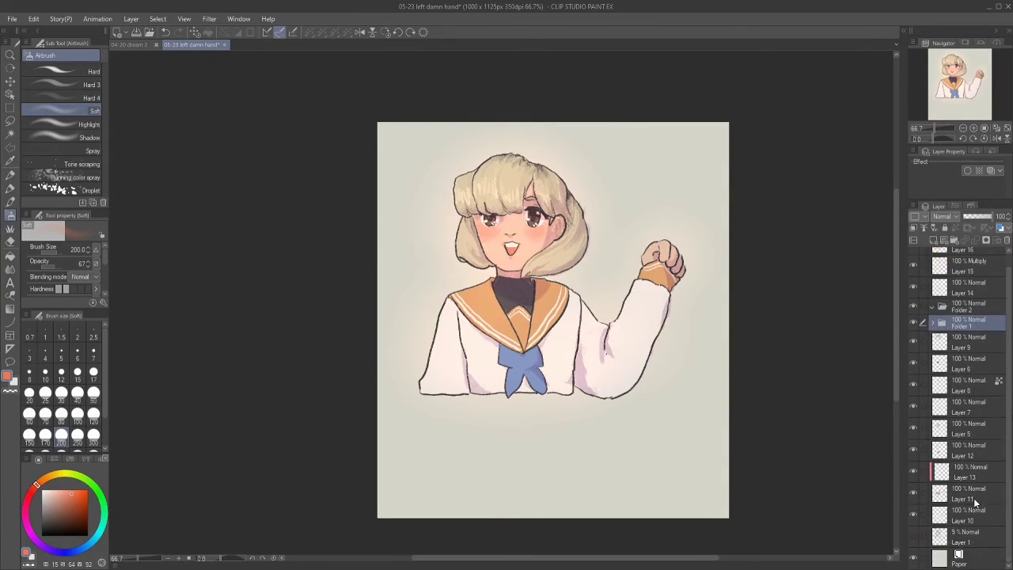
pyautogui.click(931, 320)
# Select the figure from the folder's contents, remove the glow outside it, and set the Glow dodge layer to 24% opacity.
pyautogui.keyDown('ctrl'); pyautogui.click(941, 320); pyautogui.keyUp('ctrl')
pyautogui.click(953, 254)
pyautogui.hotkey('ctrl', 'd')
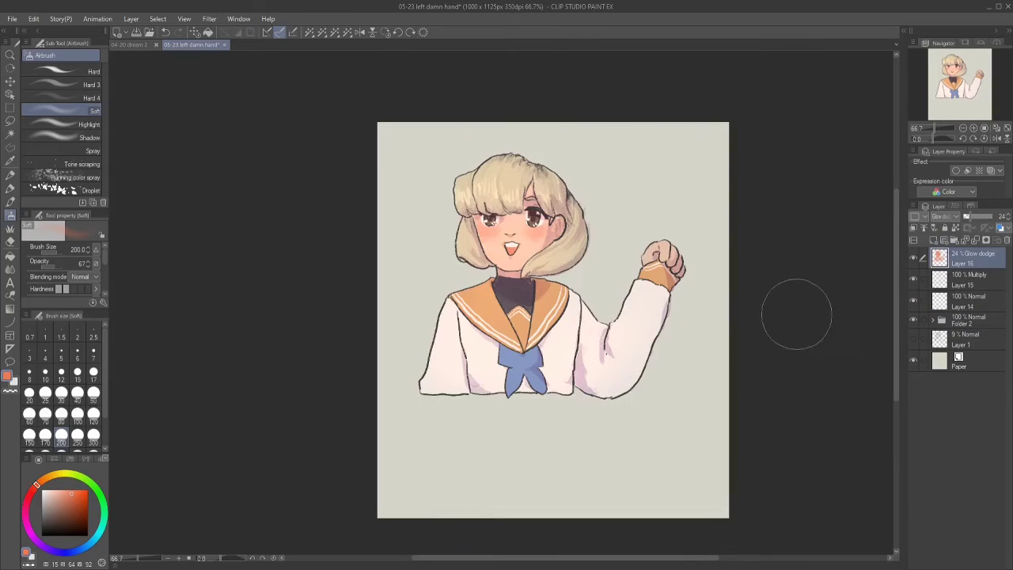
# Create a new layer and handwrite "#Non" beside the hair in a dark colour at pencil size 10.
pyautogui.click(934, 240)
pyautogui.click(30, 555)
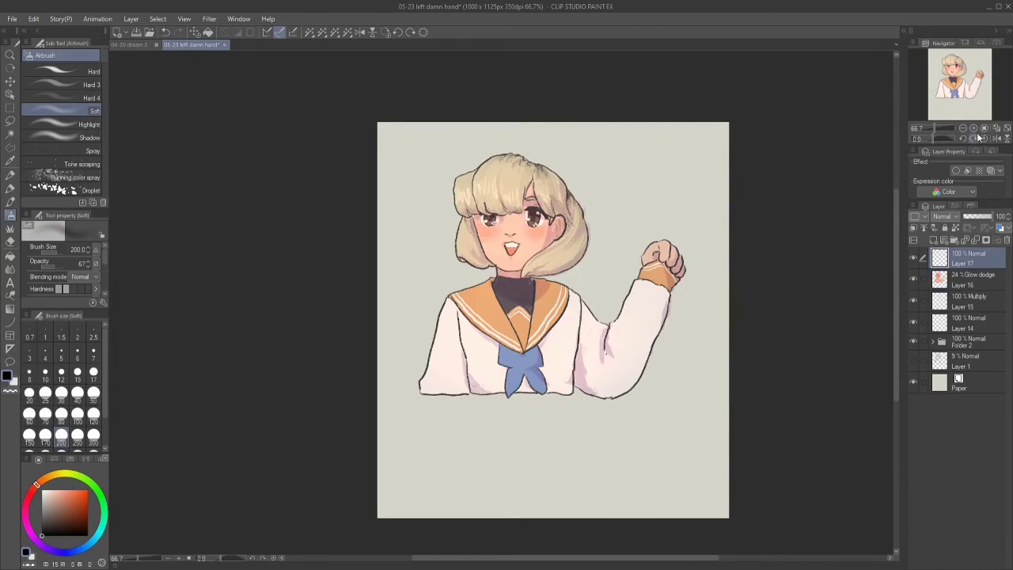
pyautogui.scroll(1, 746, 251)
pyautogui.press('p')
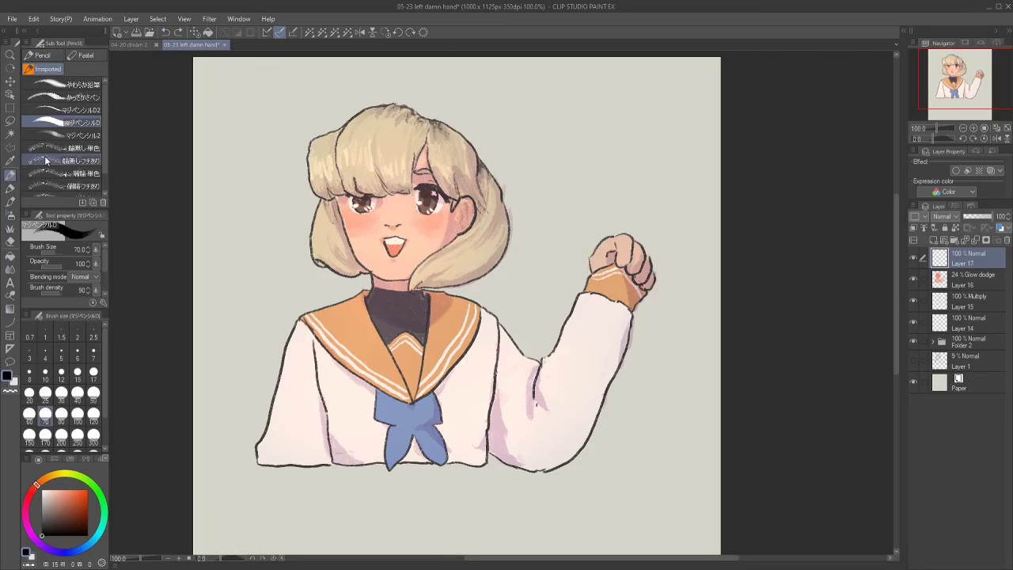
pyautogui.click(45, 372)
pyautogui.click(41, 521)
pyautogui.moveTo(501, 122); pyautogui.dragTo(498, 149)
pyautogui.moveTo(511, 123)
pyautogui.mouseDown()
pyautogui.moveTo(512, 148)
pyautogui.moveTo(540, 122)
pyautogui.mouseUp()
pyautogui.moveTo(553, 122); pyautogui.dragTo(551, 123)
# Handwrite "Dominant" and "Hand" on two lines beneath "#Non".
pyautogui.moveTo(527, 157); pyautogui.dragTo(528, 183)
pyautogui.moveTo(527, 157); pyautogui.dragTo(528, 183)
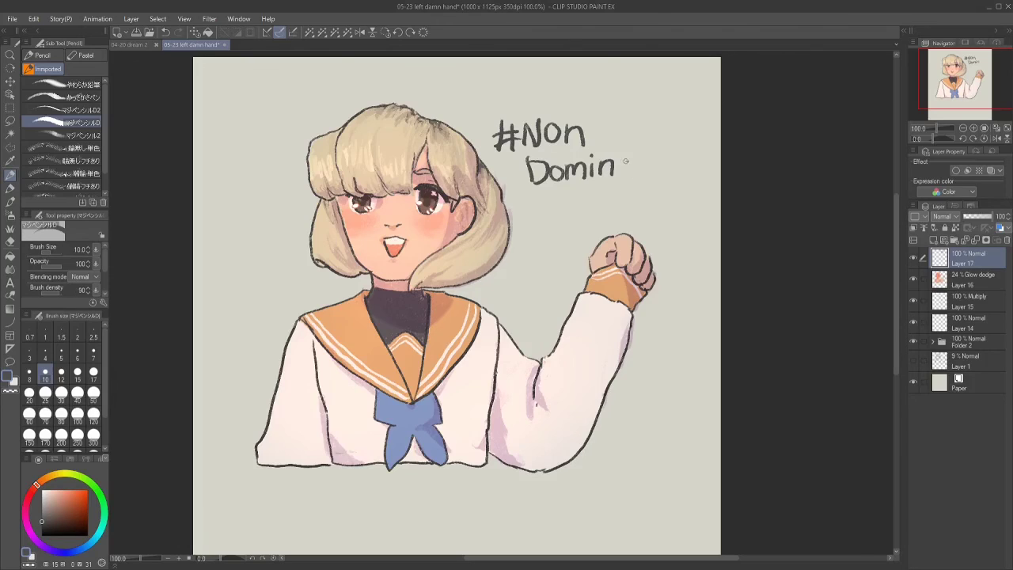
pyautogui.moveTo(646, 158); pyautogui.dragTo(652, 181)
pyautogui.moveTo(659, 142); pyautogui.dragTo(659, 177)
pyautogui.moveTo(650, 162); pyautogui.dragTo(669, 159)
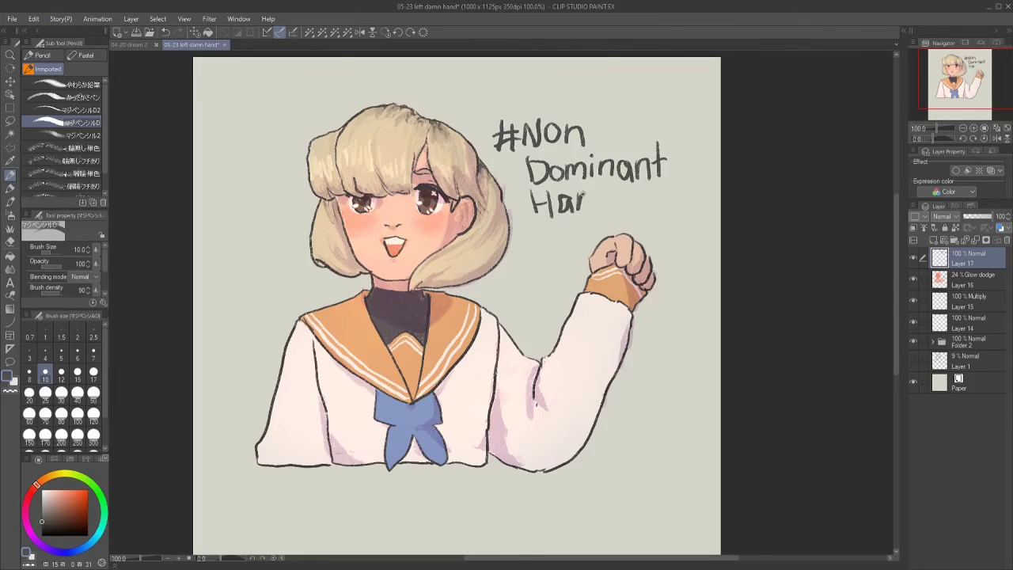
pyautogui.moveTo(580, 198); pyautogui.dragTo(593, 217)
# Move the lettering up and handwrite "Challenge" as the last line above the raised hand.
pyautogui.moveTo(614, 187)
pyautogui.mouseDown()
pyautogui.moveTo(610, 217)
pyautogui.moveTo(589, 157)
pyautogui.mouseUp()
pyautogui.press('k')
pyautogui.press('p')
pyautogui.moveTo(543, 190)
pyautogui.mouseDown()
pyautogui.moveTo(532, 212)
pyautogui.moveTo(560, 212)
pyautogui.mouseUp()
pyautogui.moveTo(572, 195); pyautogui.dragTo(589, 209)
pyautogui.moveTo(596, 179)
pyautogui.mouseDown()
pyautogui.moveTo(598, 209)
pyautogui.moveTo(636, 208)
pyautogui.mouseUp()
pyautogui.moveTo(659, 190)
pyautogui.mouseDown()
pyautogui.moveTo(649, 215)
pyautogui.moveTo(687, 204)
pyautogui.mouseUp()
# Create a new layer and handwrite the artist's signature across the lower edge of the lowered sleeve.
pyautogui.hotkey('ctrl', 'shift', 'n')
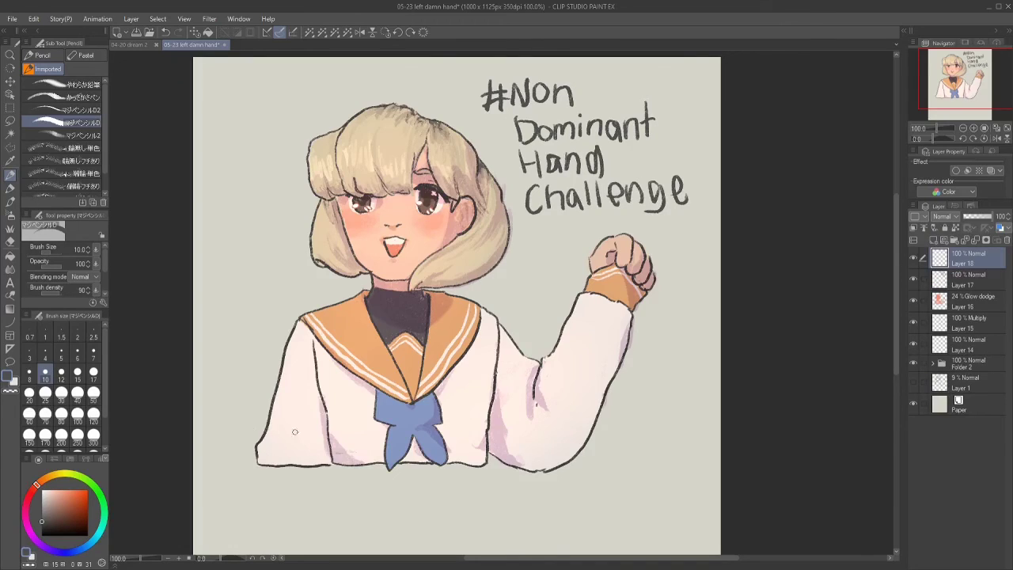
pyautogui.click(176, 35)
pyautogui.moveTo(255, 439)
pyautogui.mouseDown()
pyautogui.moveTo(262, 457)
pyautogui.moveTo(311, 463)
pyautogui.mouseUp()
pyautogui.moveTo(328, 448); pyautogui.dragTo(329, 460)
pyautogui.moveTo(333, 432); pyautogui.dragTo(333, 464)
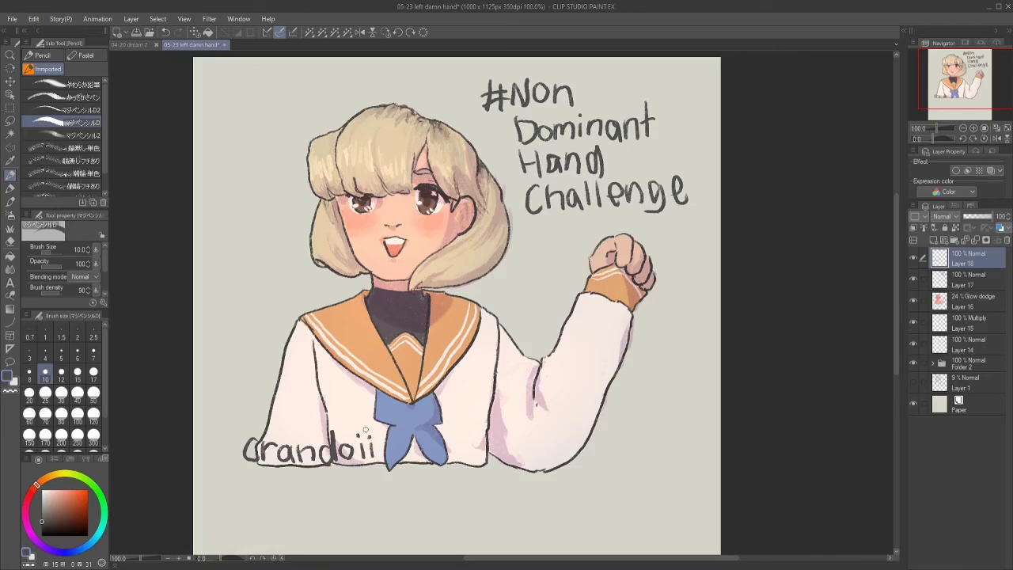
# Draw a rectangular frame around the signature with the canvas rotated 90 degrees, and return the canvas to its upright angle.
pyautogui.moveTo(233, 423); pyautogui.dragTo(231, 470)
pyautogui.click(962, 138)
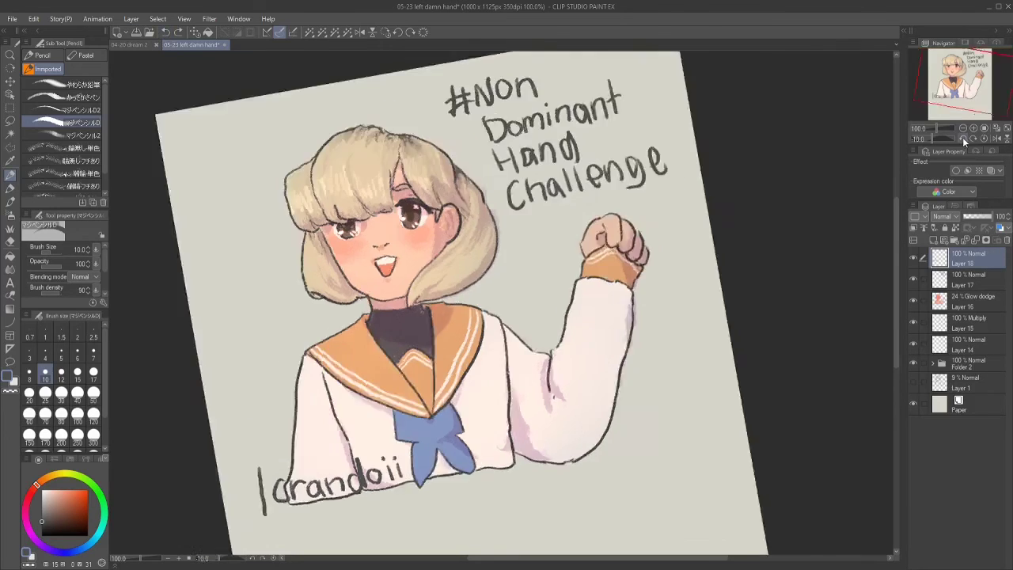
pyautogui.click(962, 137)
pyautogui.hotkey('ctrl', 'z')
pyautogui.moveTo(577, 268); pyautogui.dragTo(577, 410)
pyautogui.moveTo(634, 257); pyautogui.dragTo(636, 412)
pyautogui.moveTo(582, 255); pyautogui.dragTo(636, 258)
pyautogui.hotkey('ctrl', 'z')
pyautogui.hotkey('ctrl', 'z')
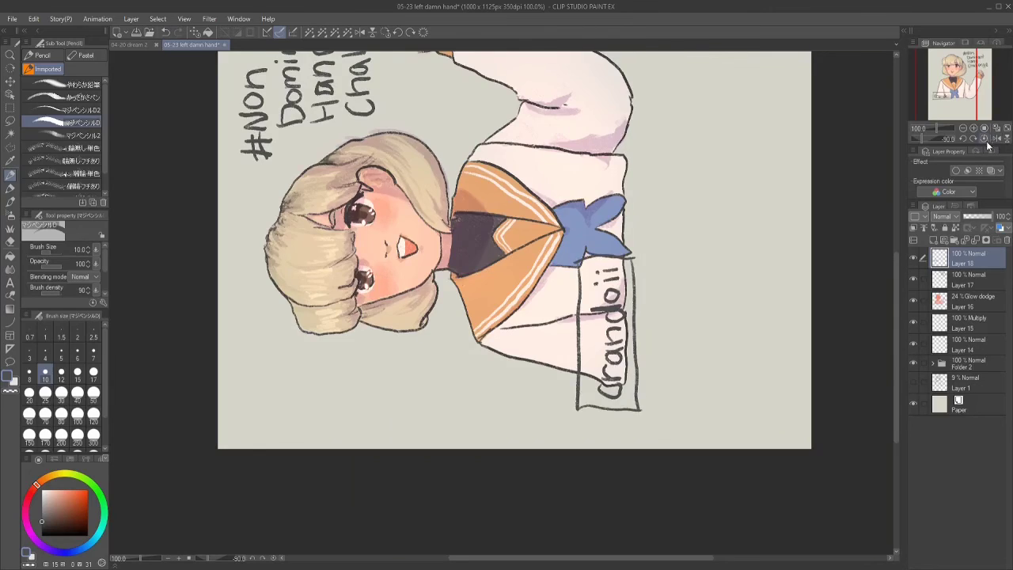
pyautogui.click(984, 139)
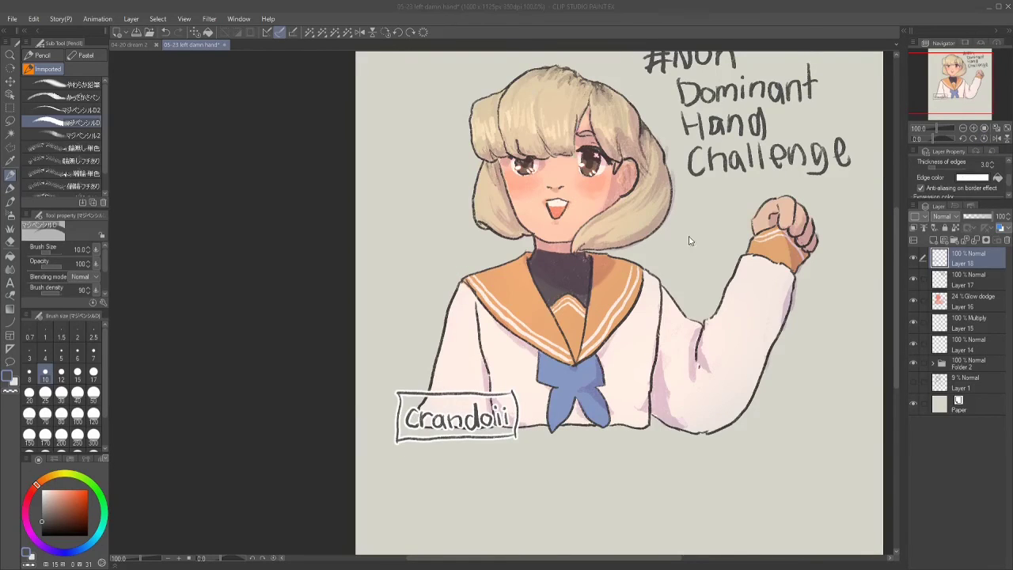
# Set the signature layer's border effect to an edge thickness of 4.0 in the pale grey background colour.
pyautogui.click(994, 161)
pyautogui.click(10, 81)
pyautogui.hotkey('ctrl', '-')
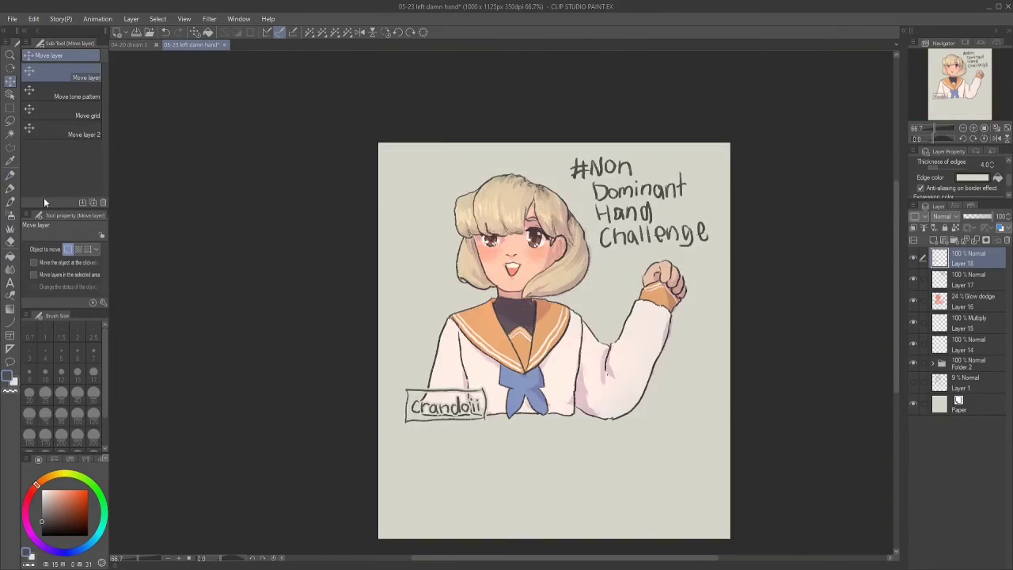
# Select the whole canvas and start transforming it.
pyautogui.press('m')
pyautogui.hotkey('ctrl', 'a')
pyautogui.hotkey('ctrl', 't')
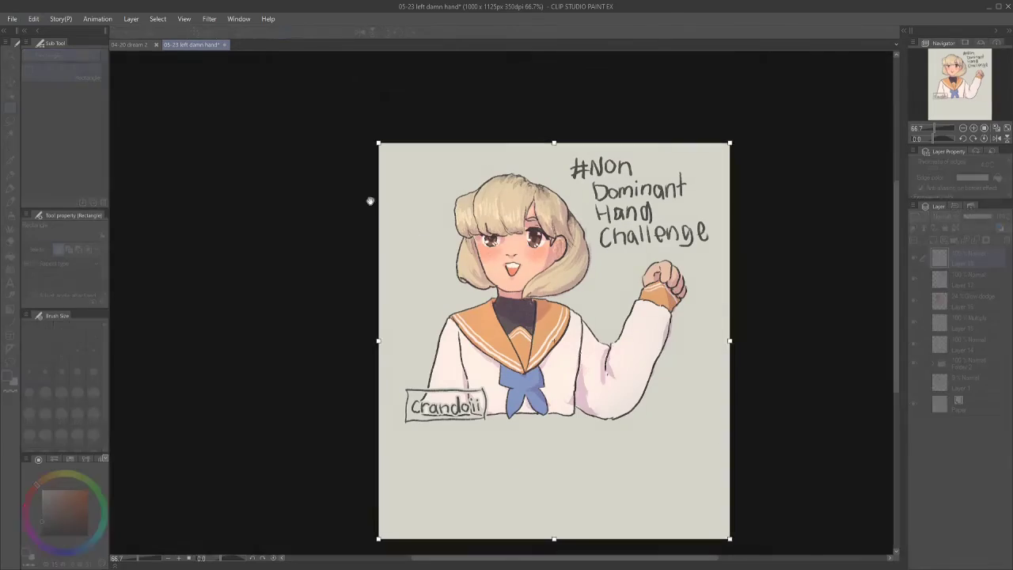